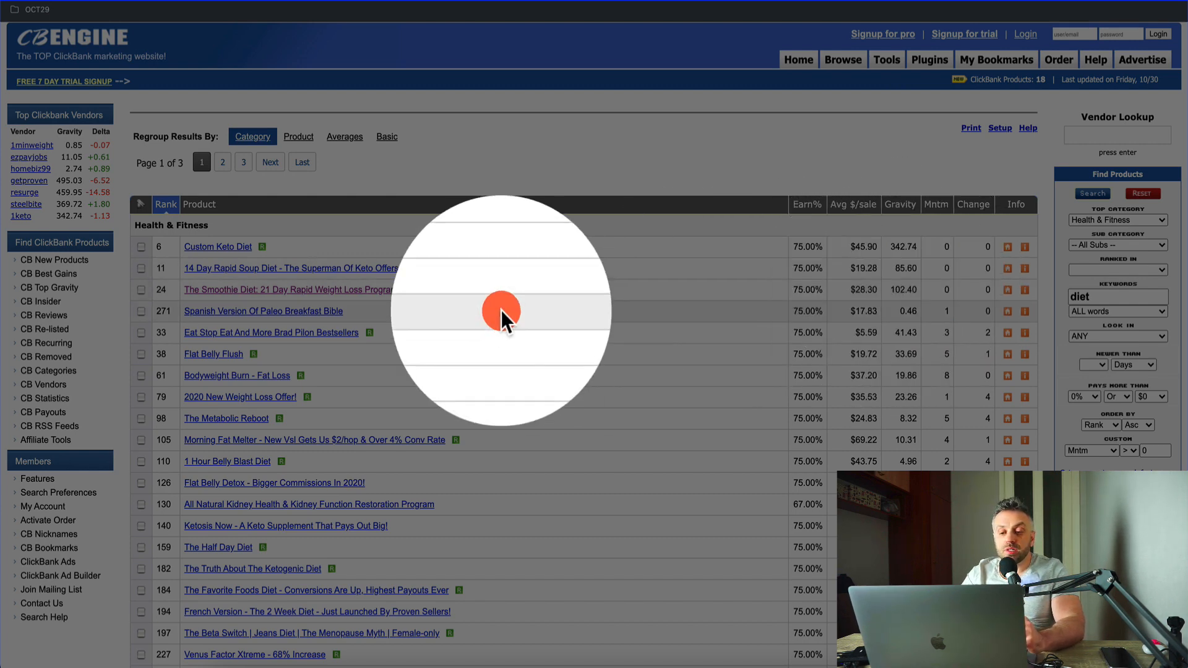
Step: Open the details of The Smoothie Diet: 21 Day Rapid Weight Loss Program and examine its gravity, commission and average sale figures
click(377, 292)
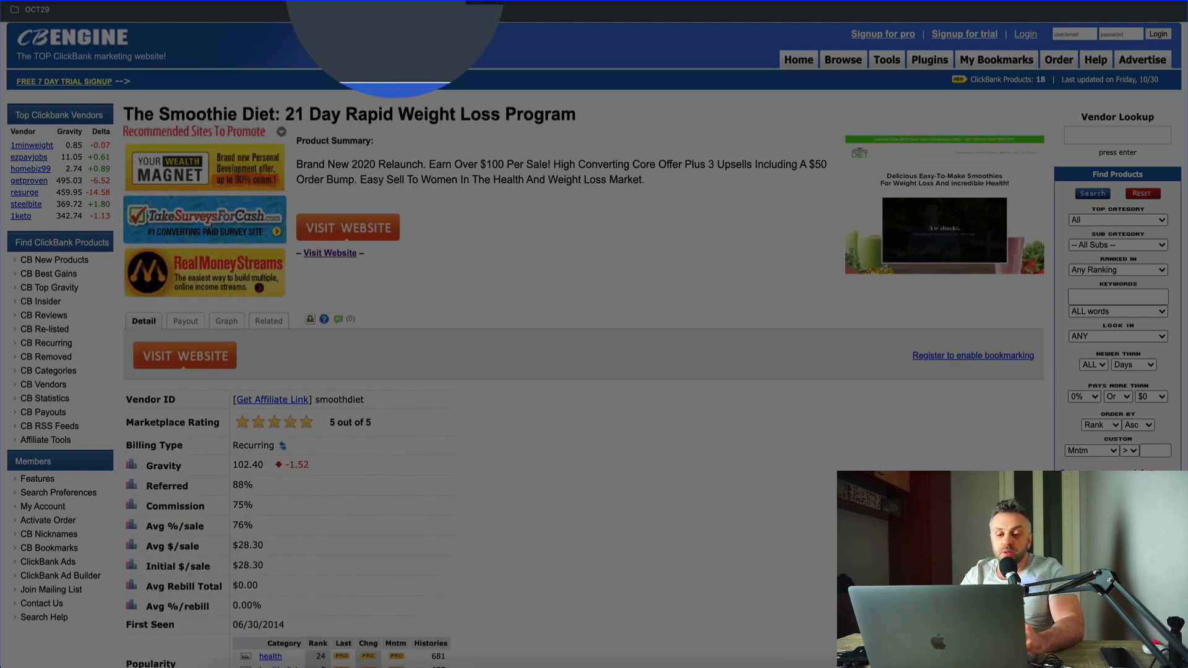
click(528, 217)
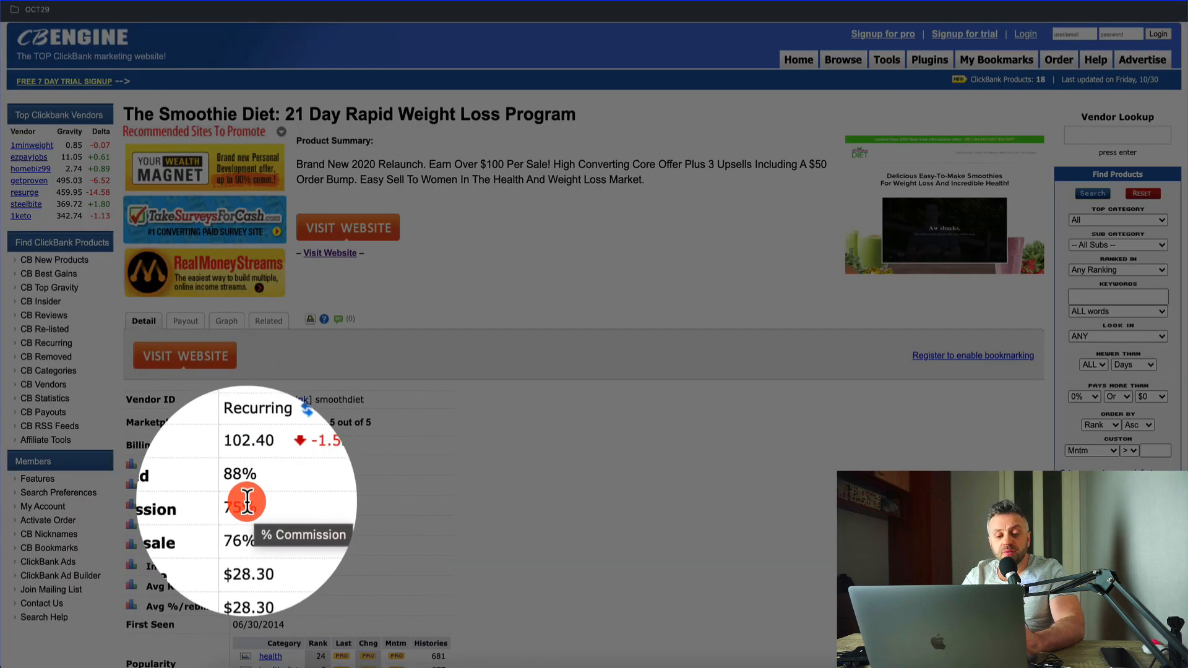
scroll(438, 506, down, 3)
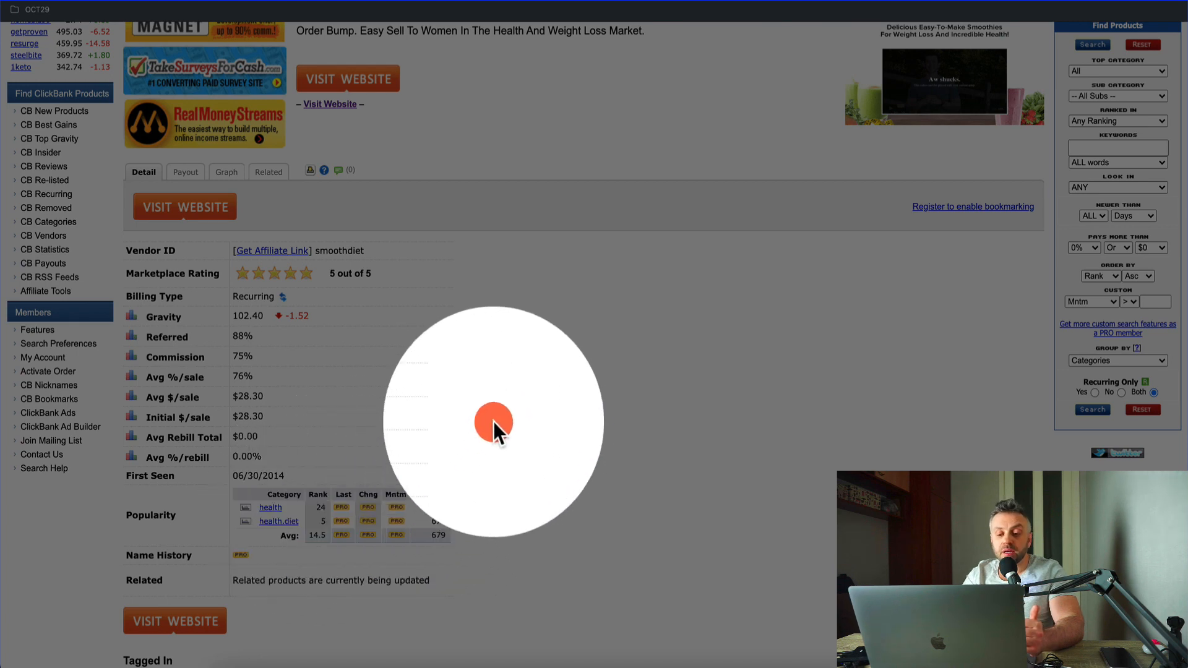
scroll(474, 419, down, 1)
scroll(474, 419, up, 5)
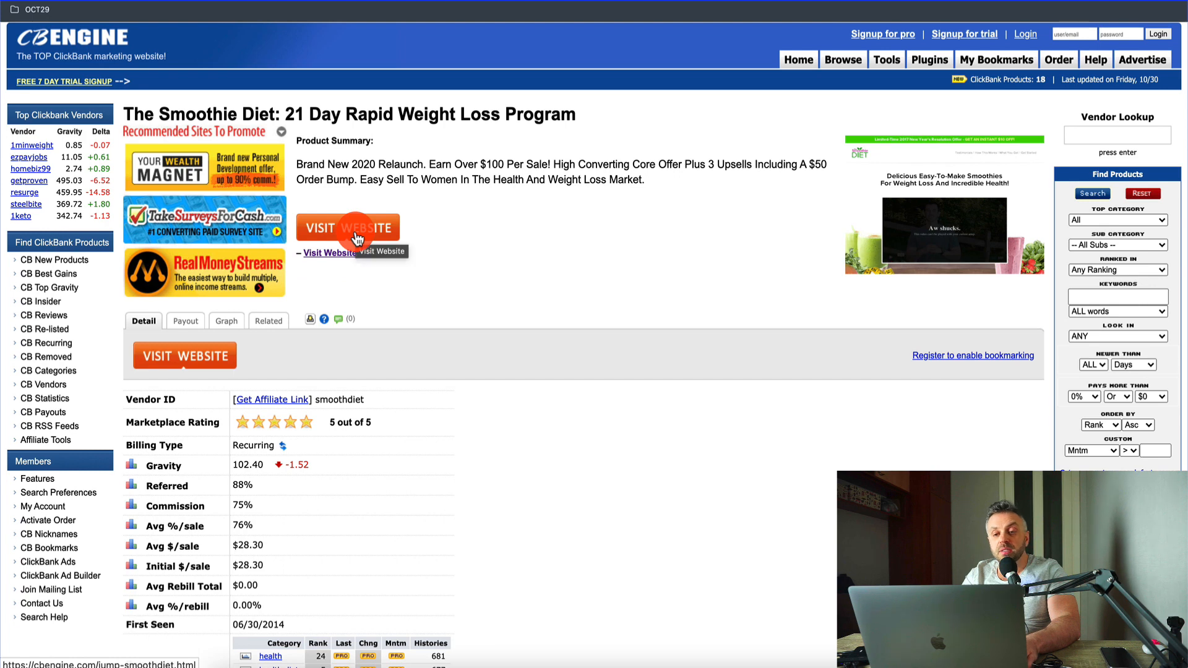
Step: Visit the Smoothie Diet vendor website, play its intro video briefly and examine the sales page down to the FAQ
click(503, 187)
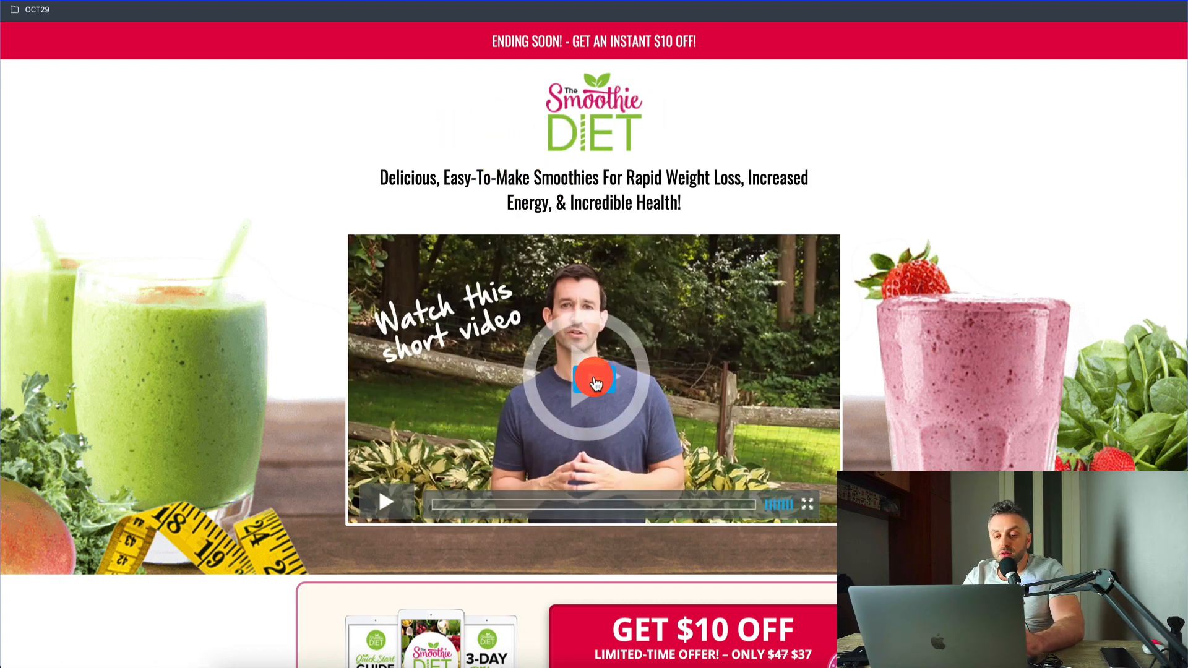
click(596, 383)
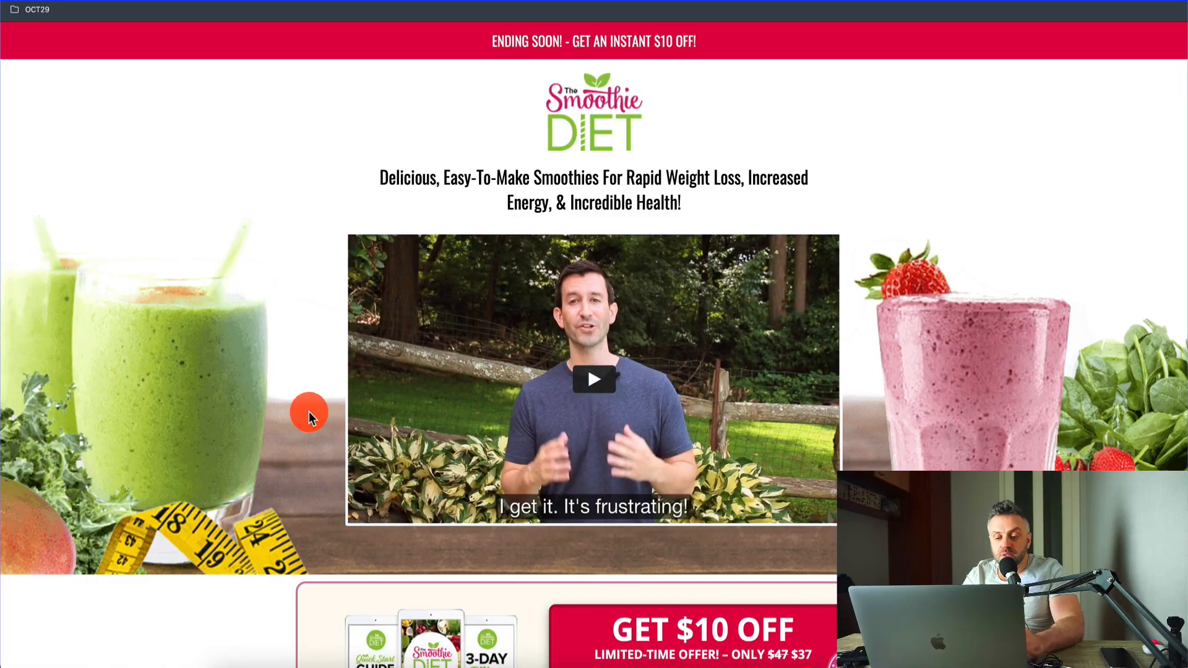
scroll(309, 411, down, 7)
scroll(301, 392, down, 20)
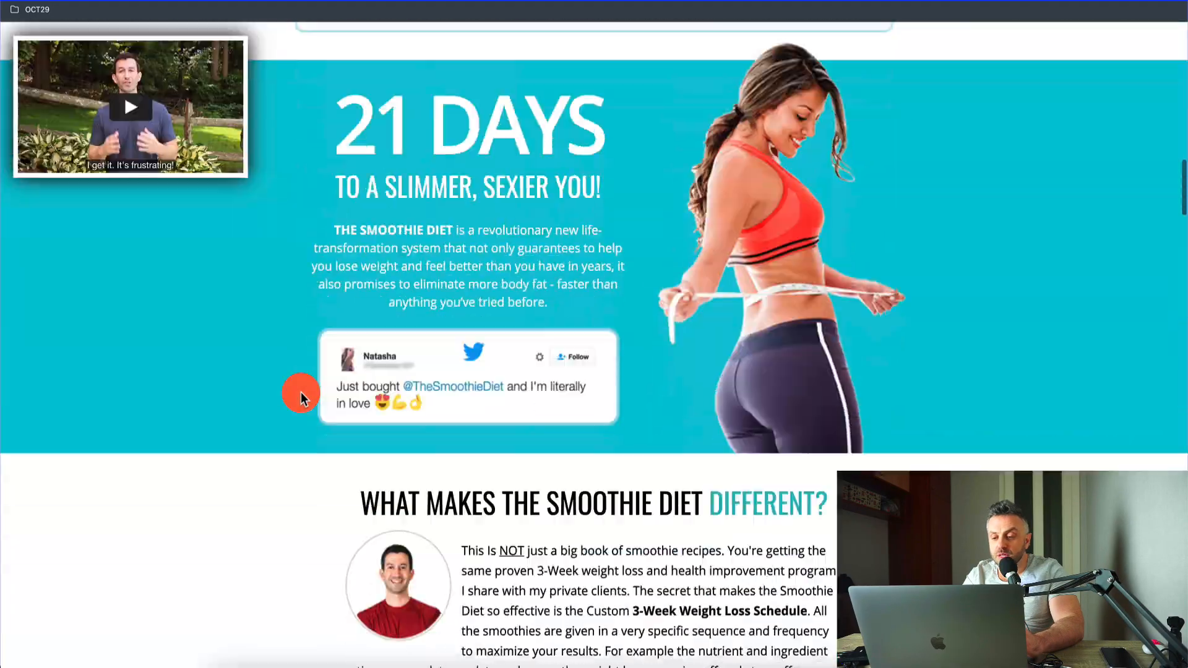
scroll(301, 392, down, 5)
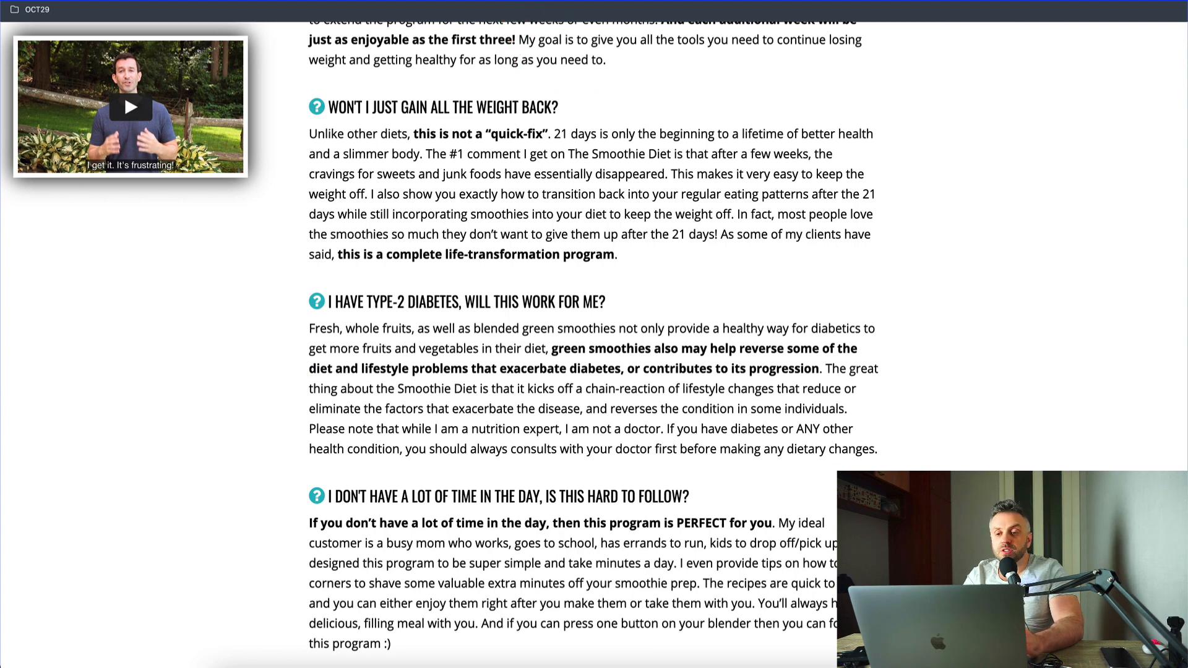
Step: Switch to the affiliate funnel flowchart in diagrams.net, examine the Tool and Website boxes, and return to Calculoid's health calculators
key(ctrl+shift+Tab)
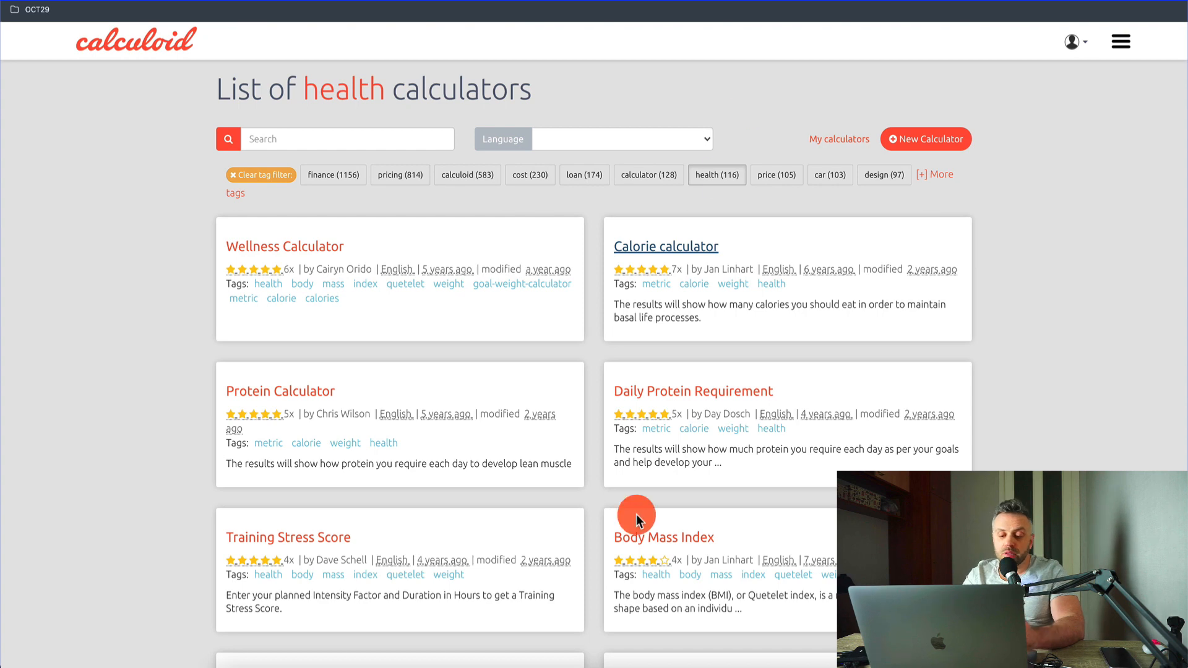
click(560, 665)
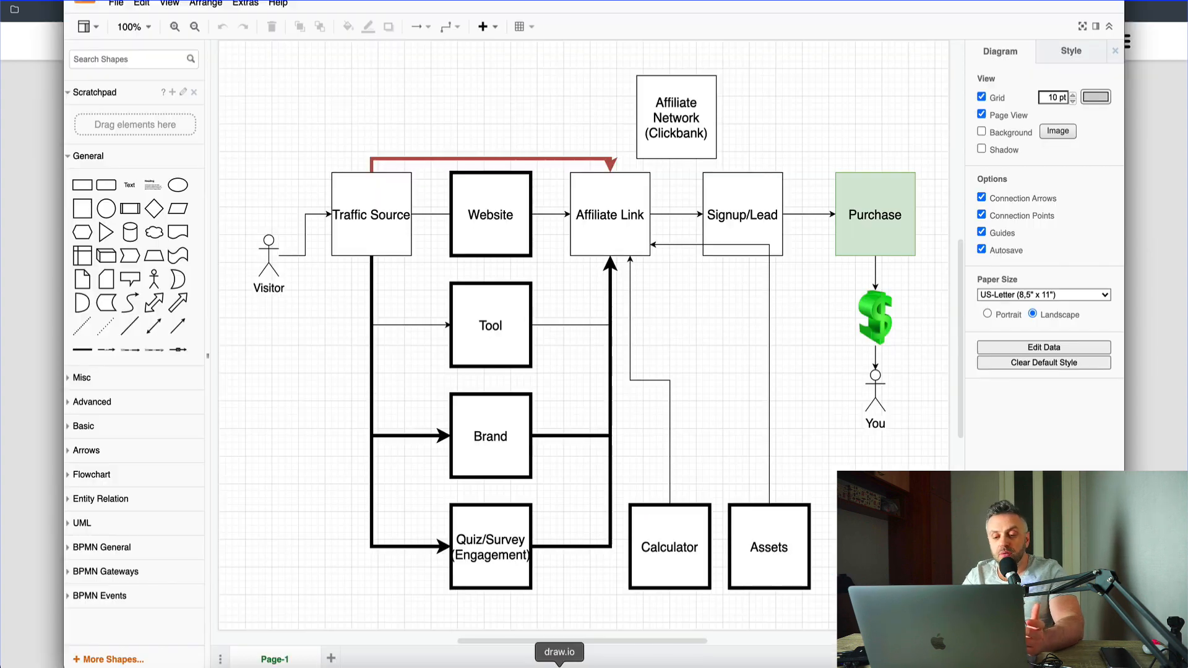
click(495, 316)
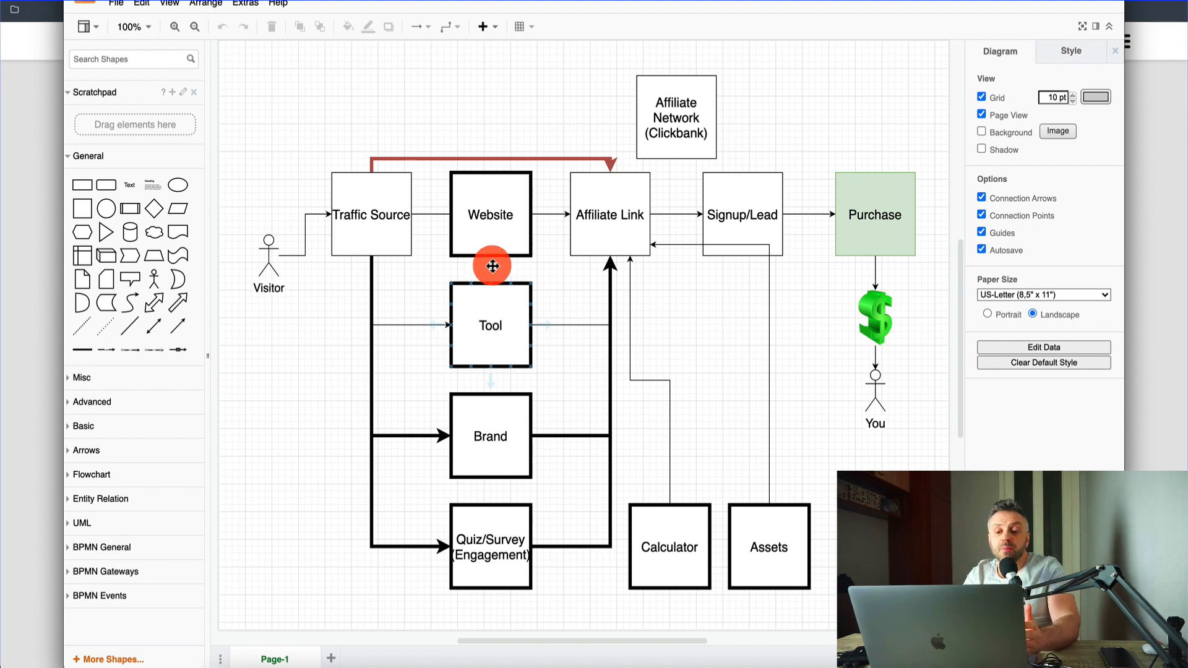
click(495, 212)
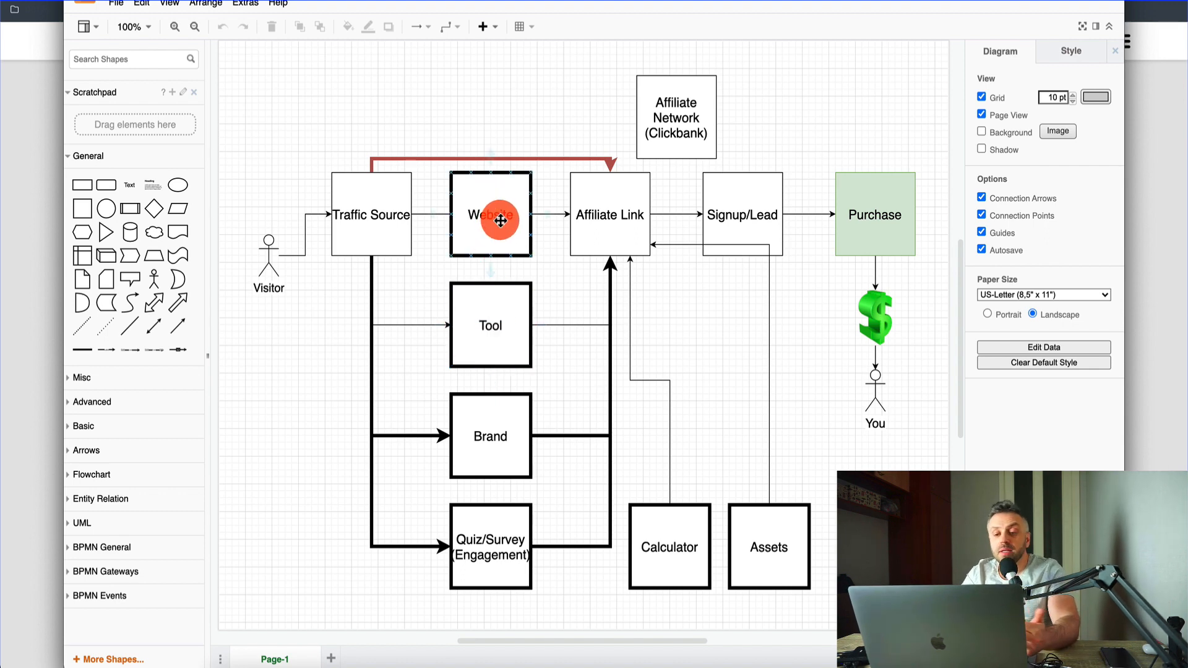
click(500, 317)
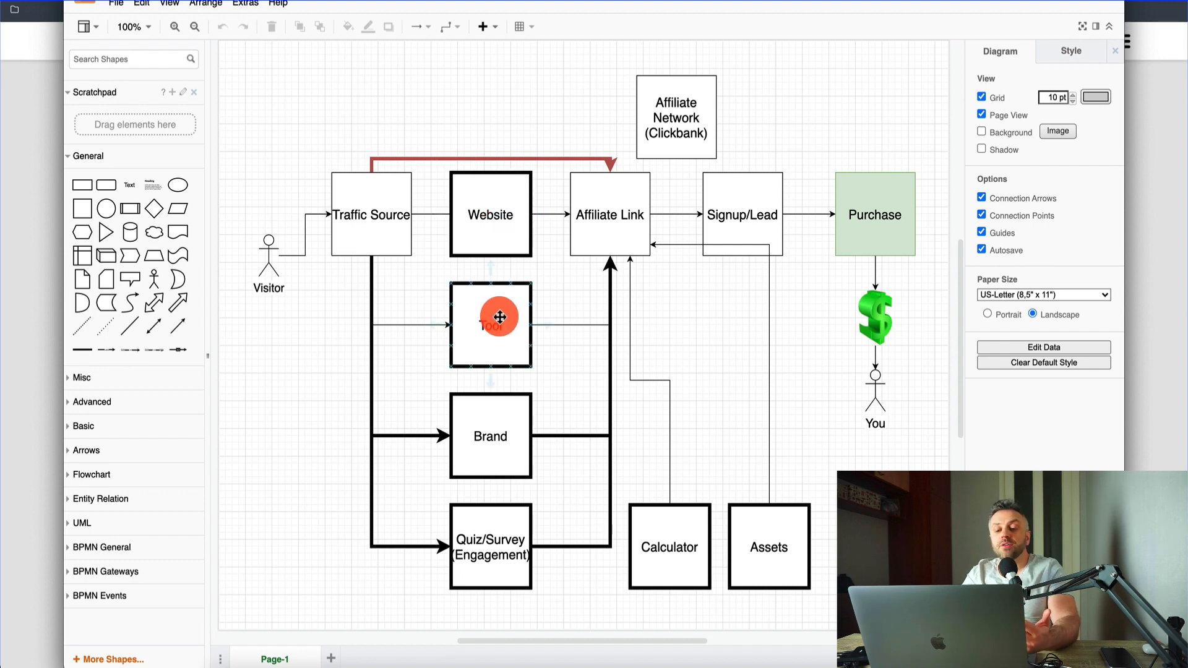
click(506, 181)
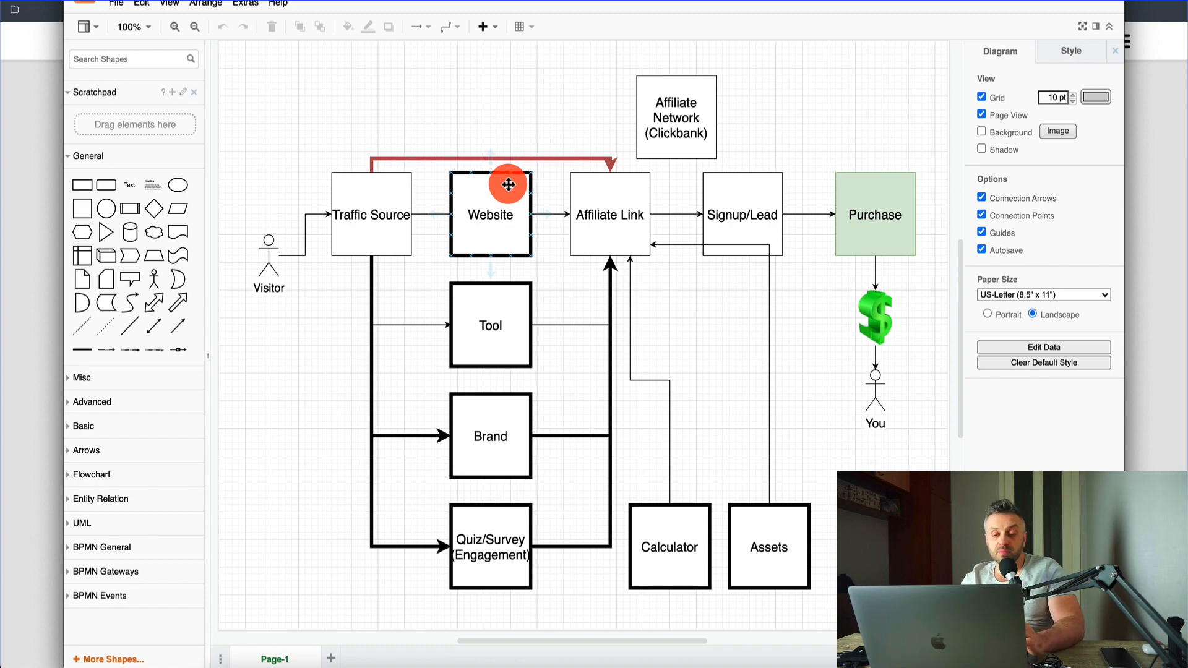
click(11, 228)
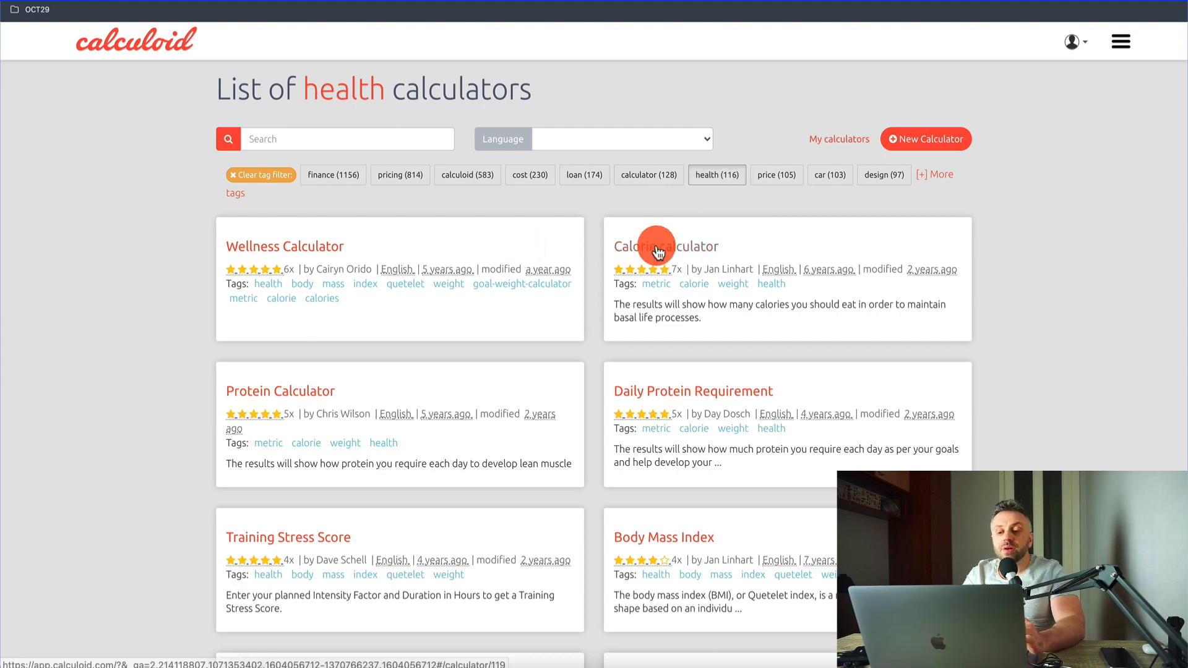
Step: Browse the list of health calculators for ones that suit a diet offer
scroll(549, 436, down, 15)
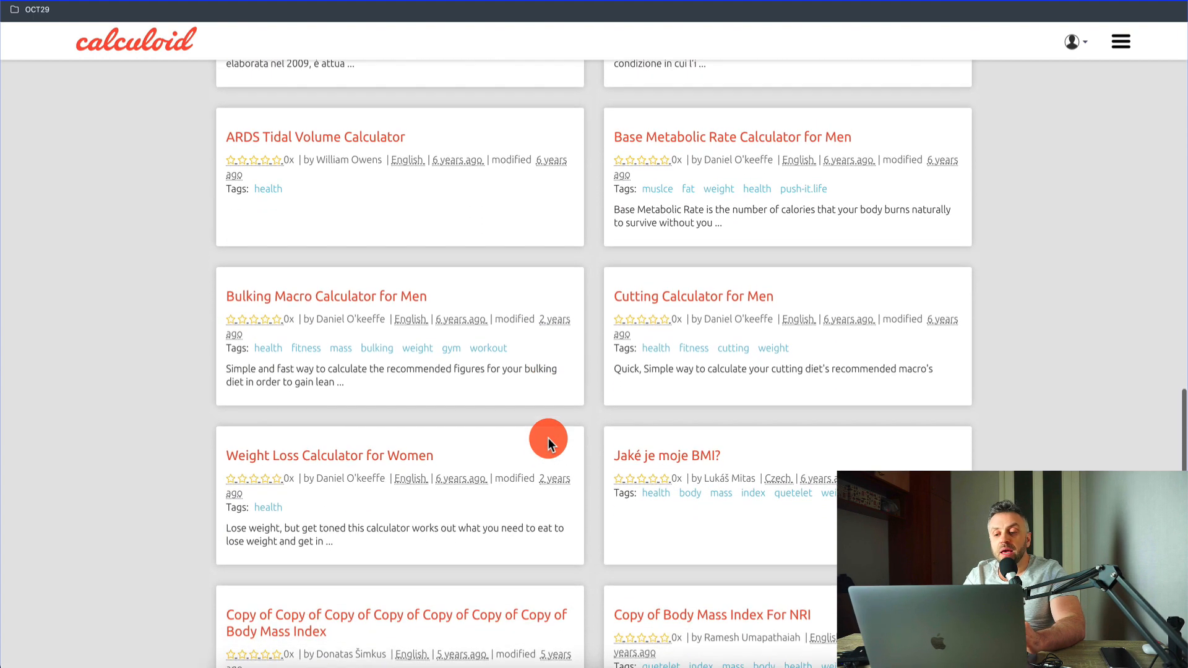
scroll(548, 438, up, 15)
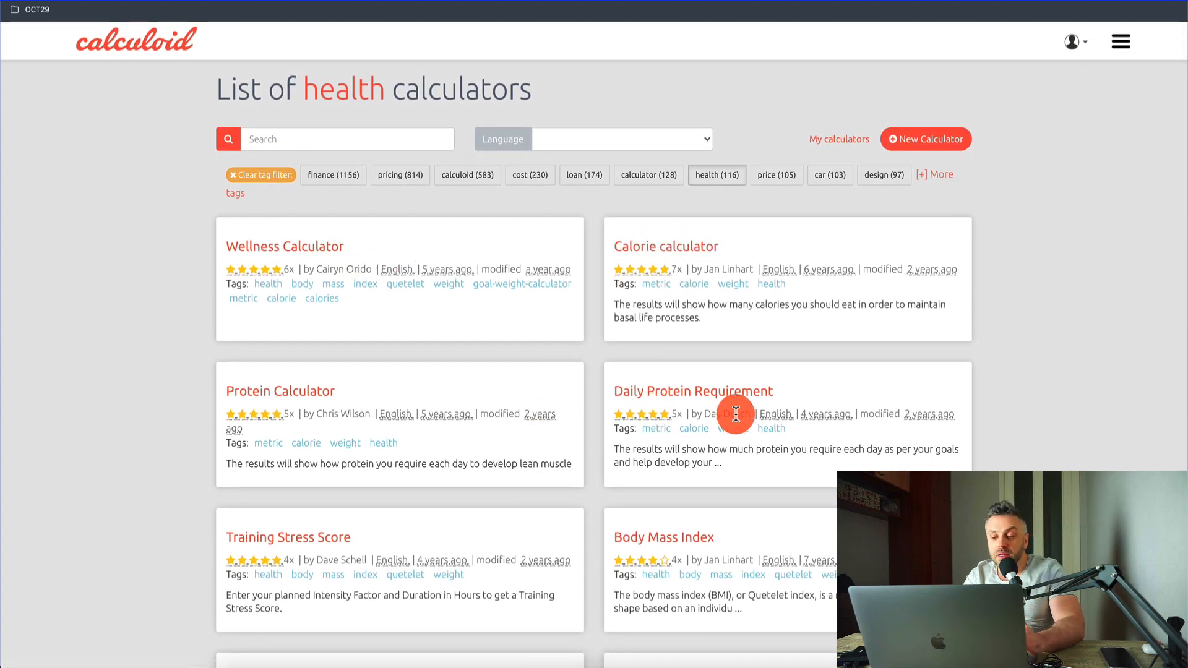
scroll(683, 512, down, 4)
scroll(707, 247, down, 5)
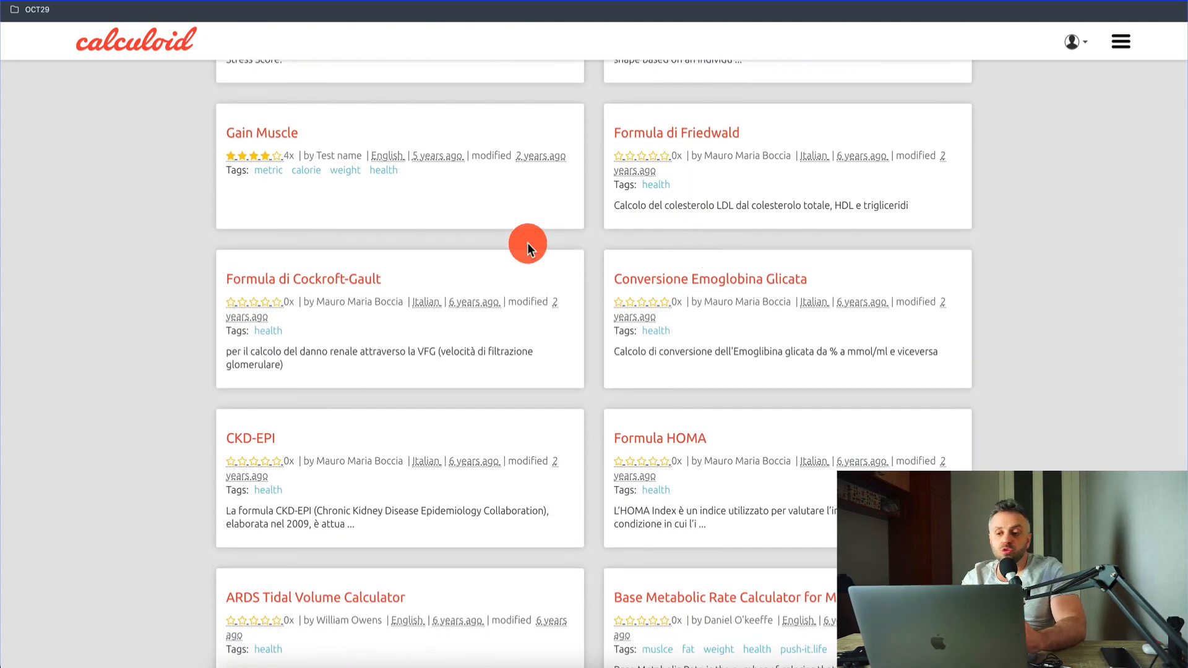
scroll(527, 243, up, 10)
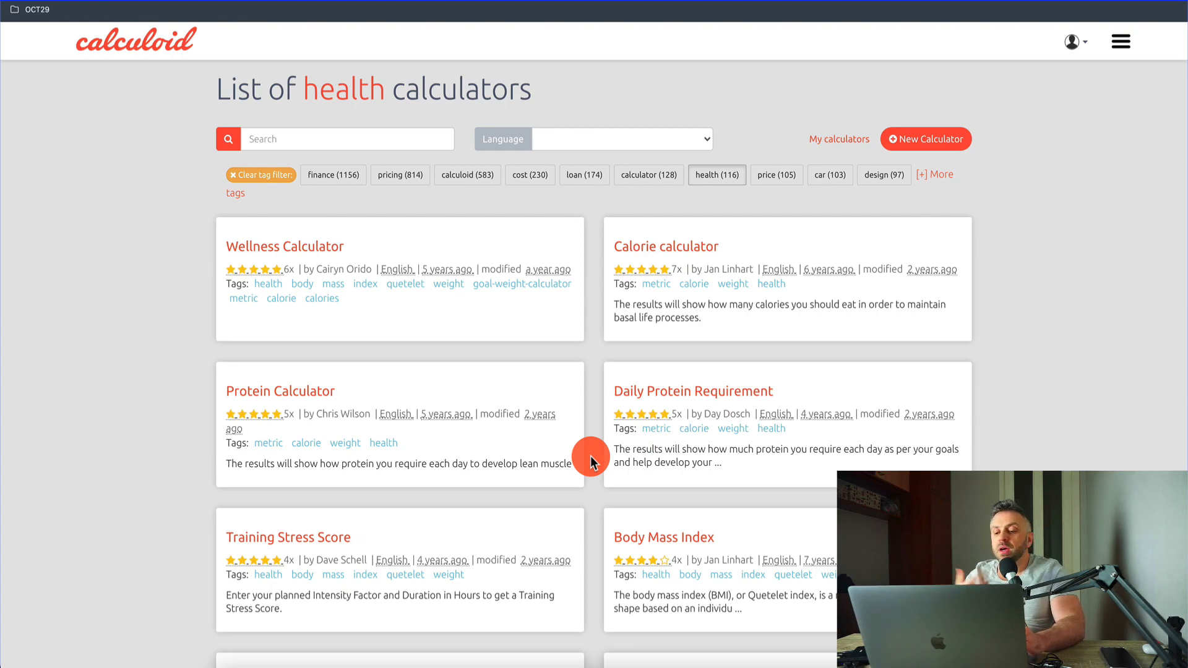
scroll(590, 456, down, 10)
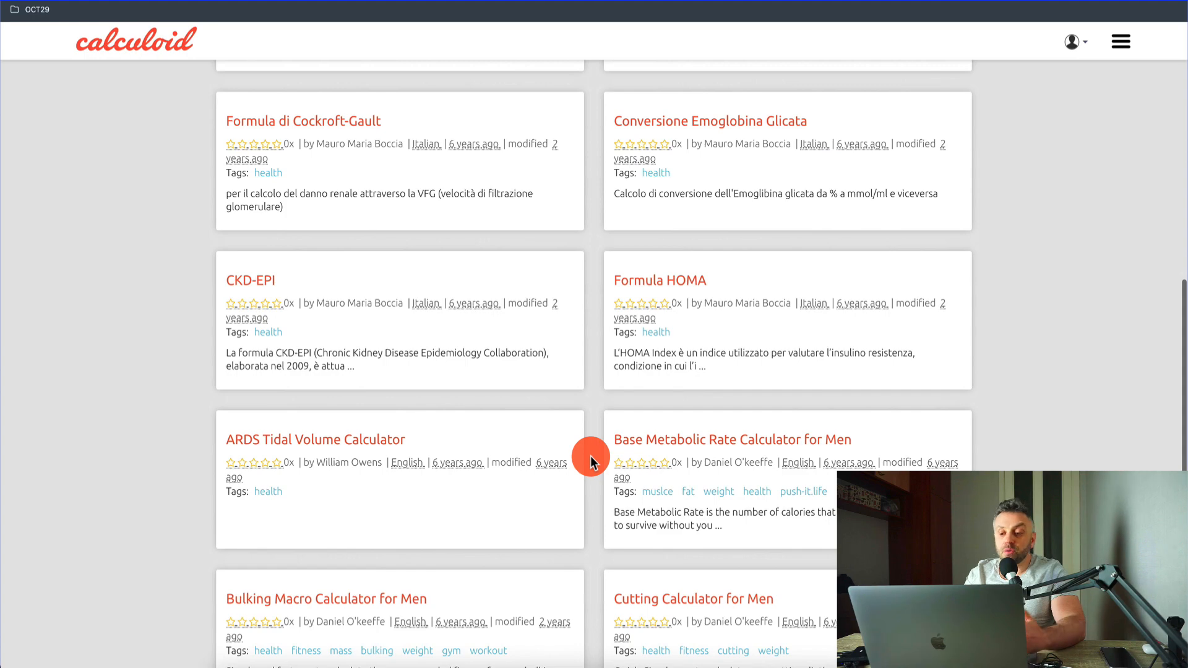
scroll(590, 456, up, 10)
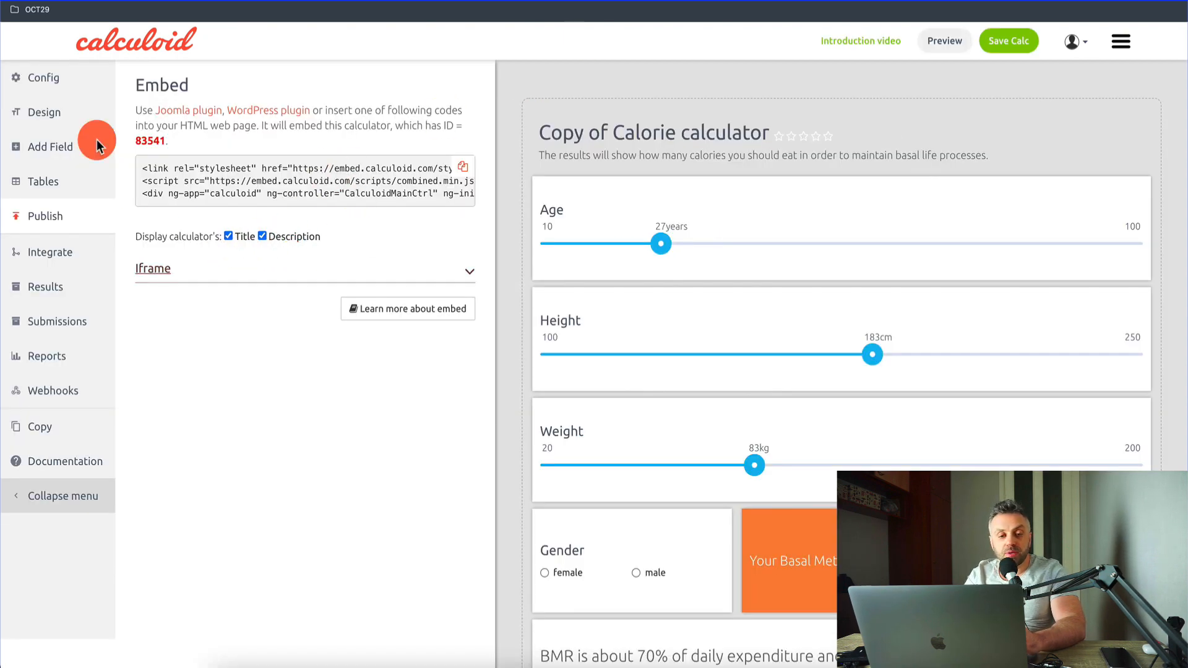
Step: Show the Config settings of the Copy of Calorie calculator and examine its fields down to the email results form
click(62, 88)
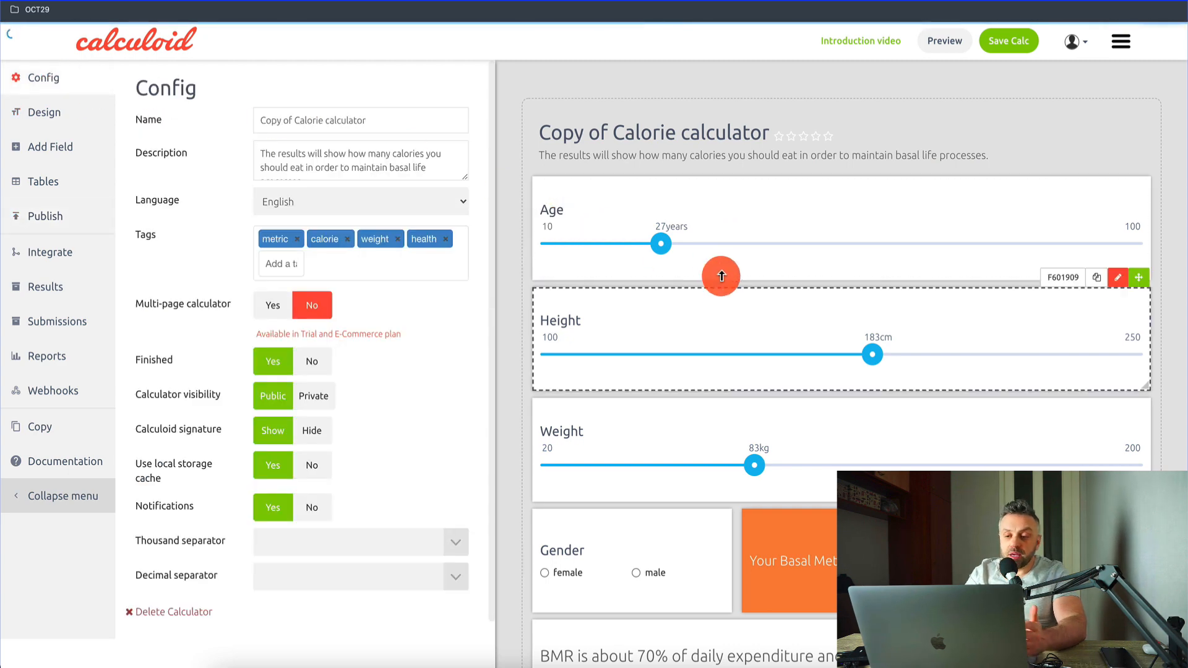
scroll(649, 454, down, 4)
scroll(649, 454, up, 5)
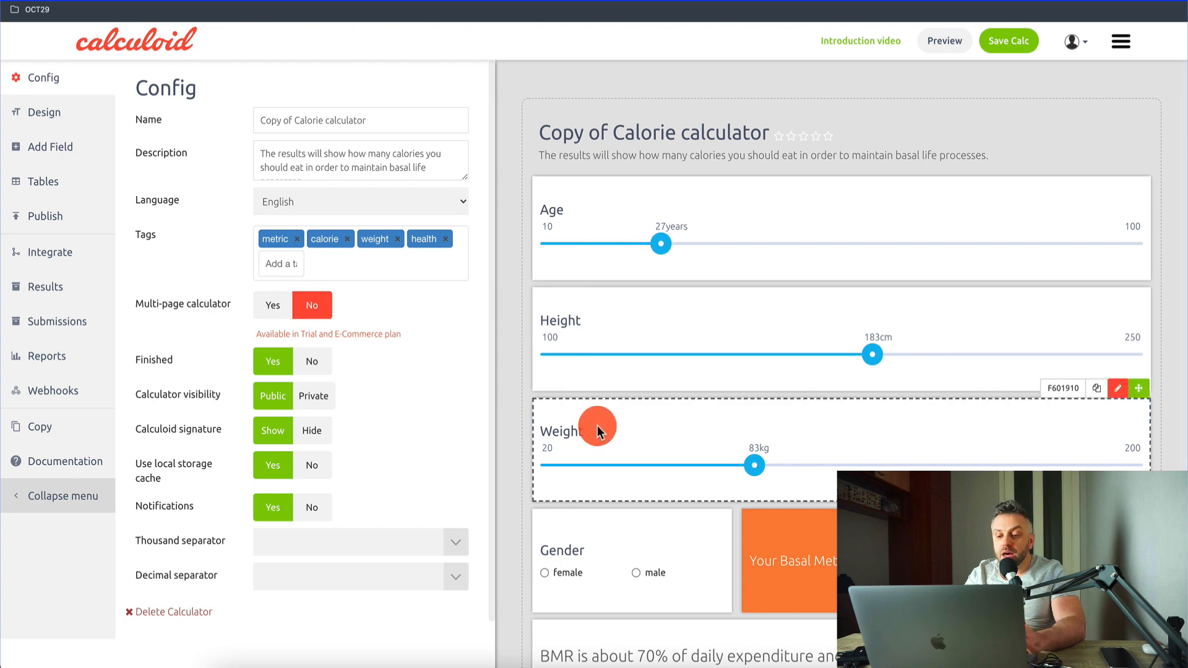
scroll(597, 426, down, 5)
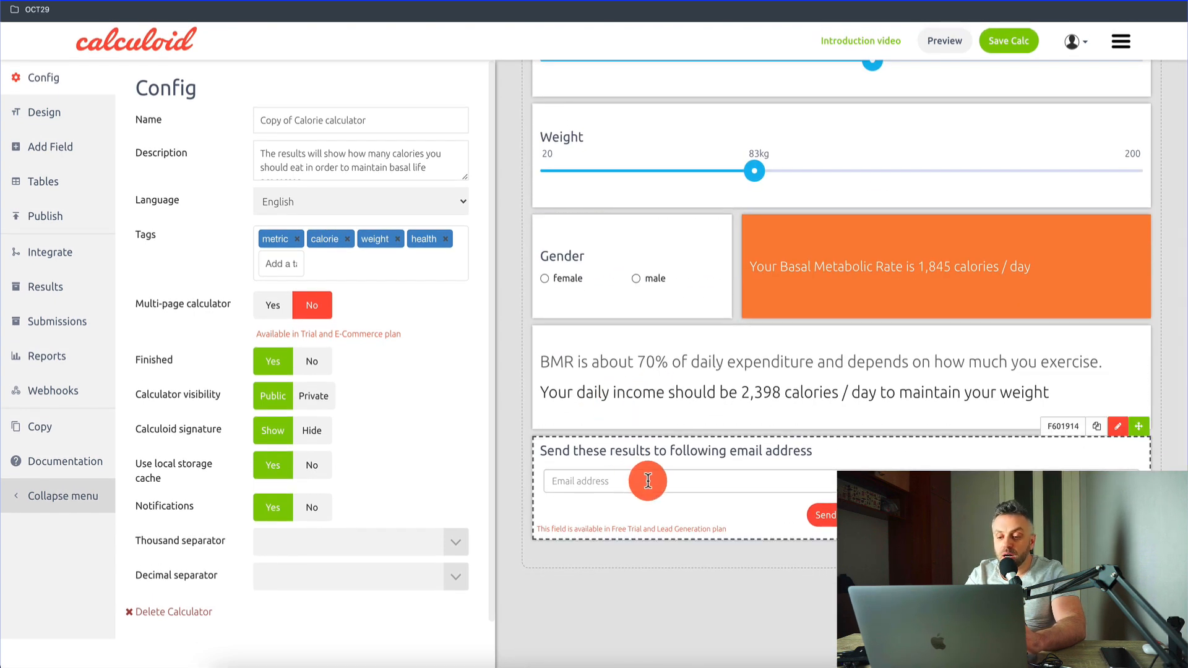
scroll(673, 322, up, 6)
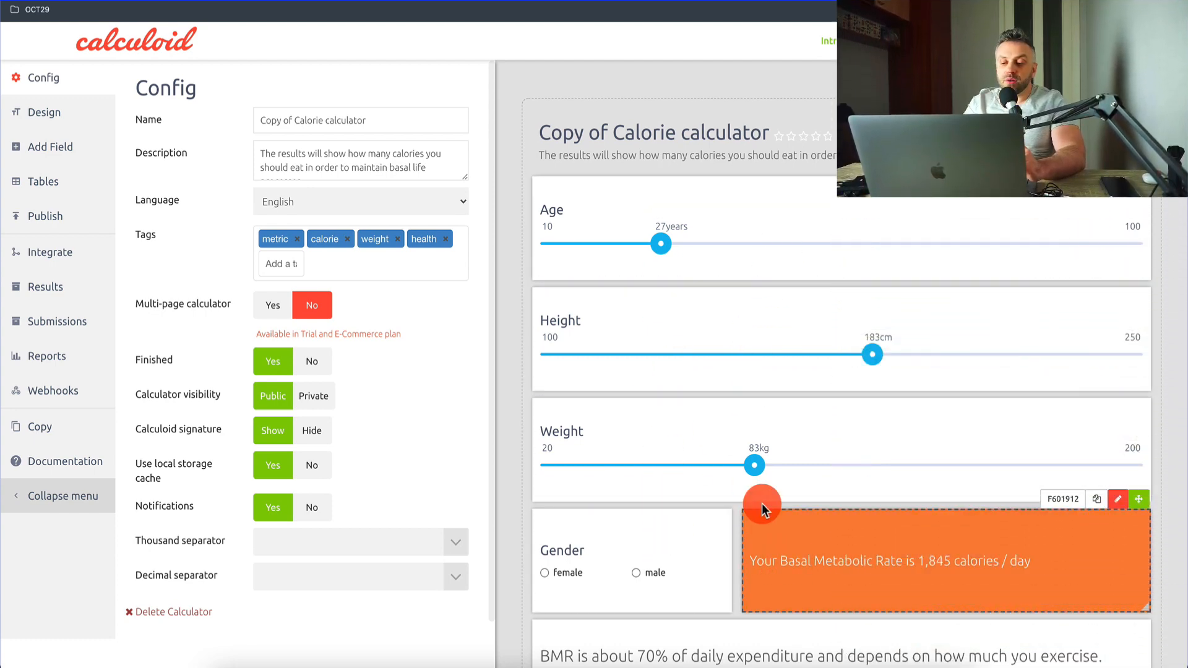
Step: Set the calorie calculator's age to 30 years, height to 180 cm, weight to 75 kg and gender to male
drag(666, 252, 684, 252)
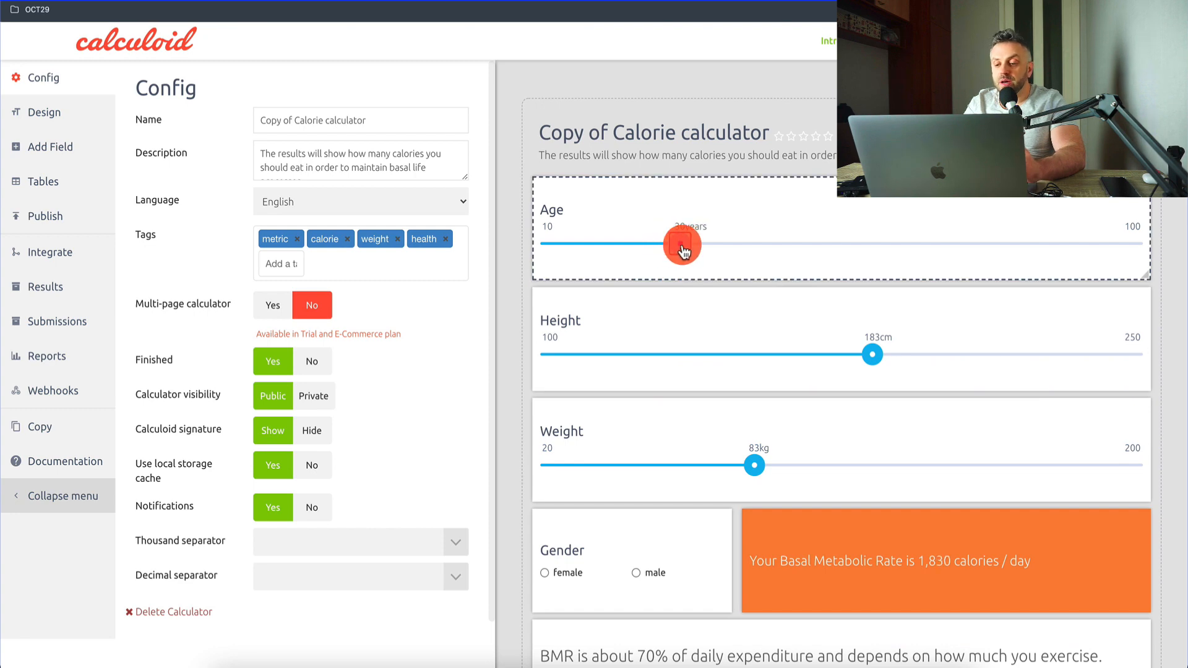
mouse_move(872, 355)
mouse_down()
mouse_move(848, 354)
mouse_move(863, 364)
mouse_up()
drag(777, 478, 731, 475)
click(762, 560)
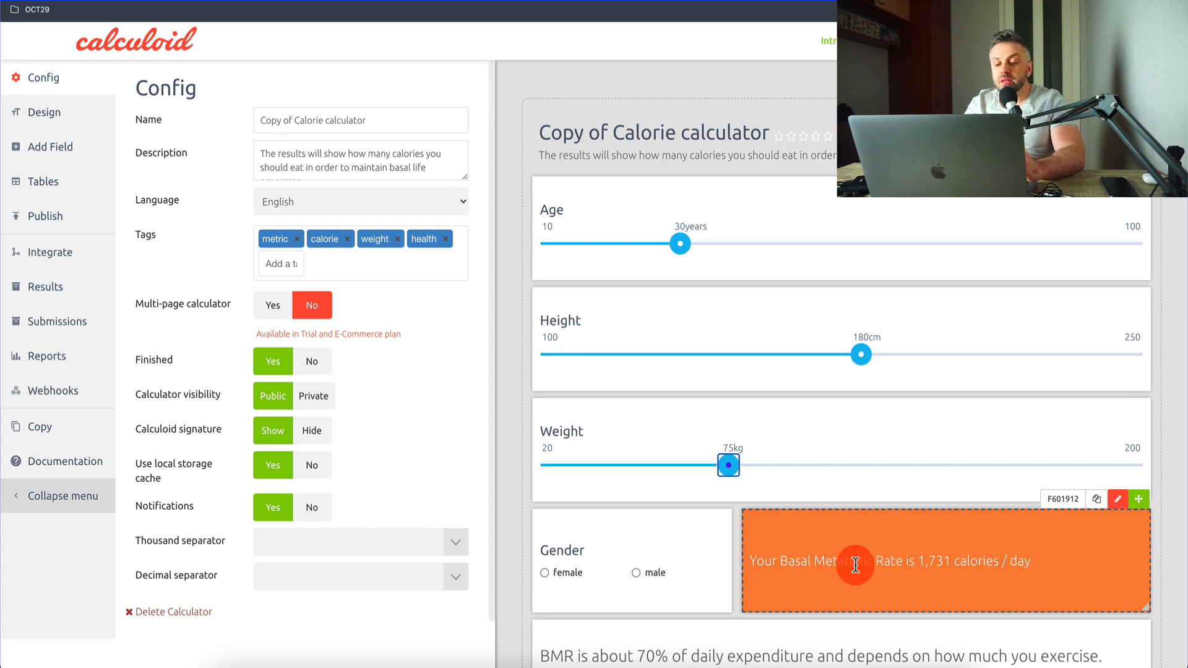
click(630, 571)
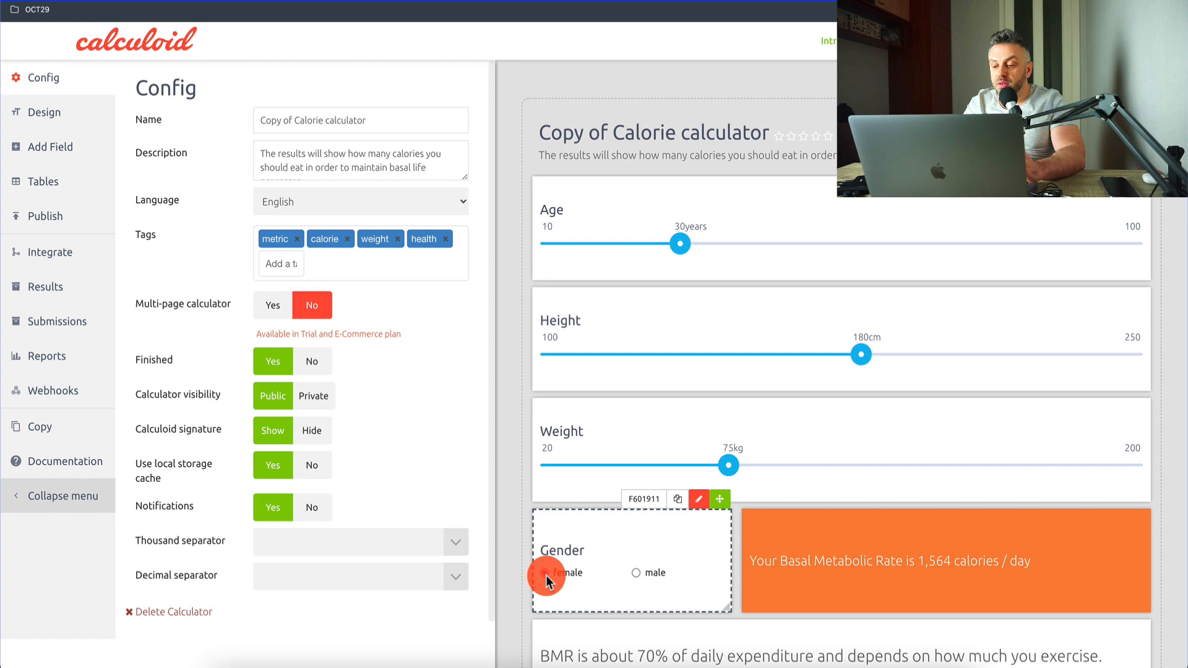
click(637, 573)
Step: Examine the calculator's Basal Metabolic Rate, daily calorie result and email form together with the age, height and weight fields
click(832, 417)
scroll(832, 415, down, 5)
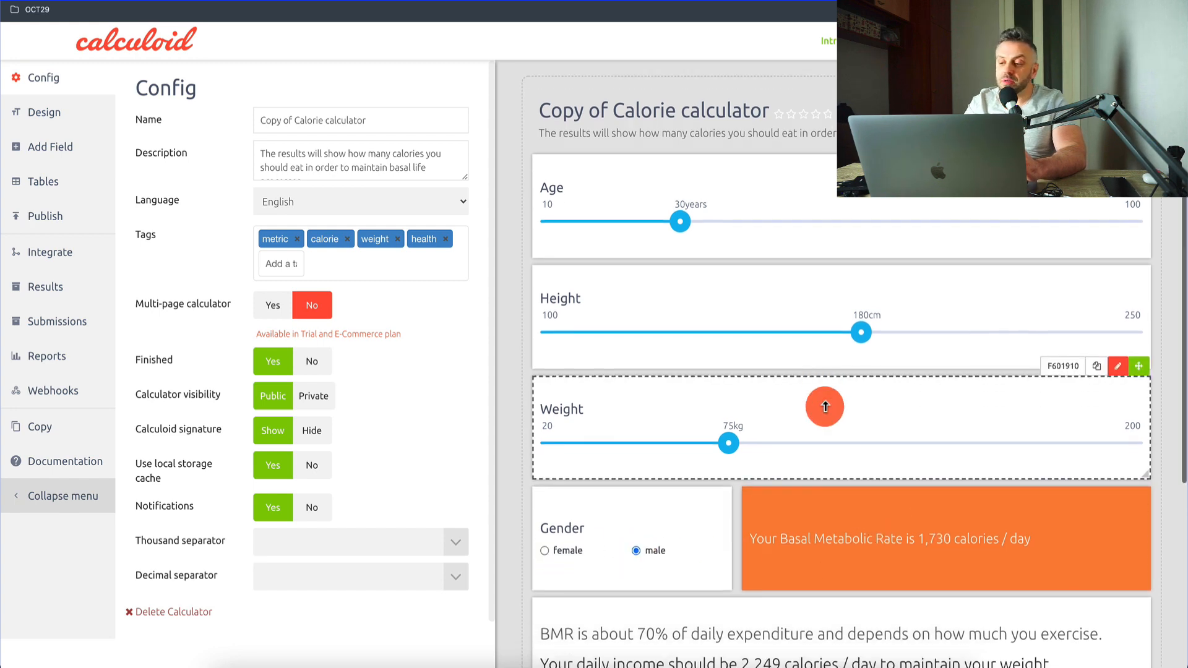
click(825, 405)
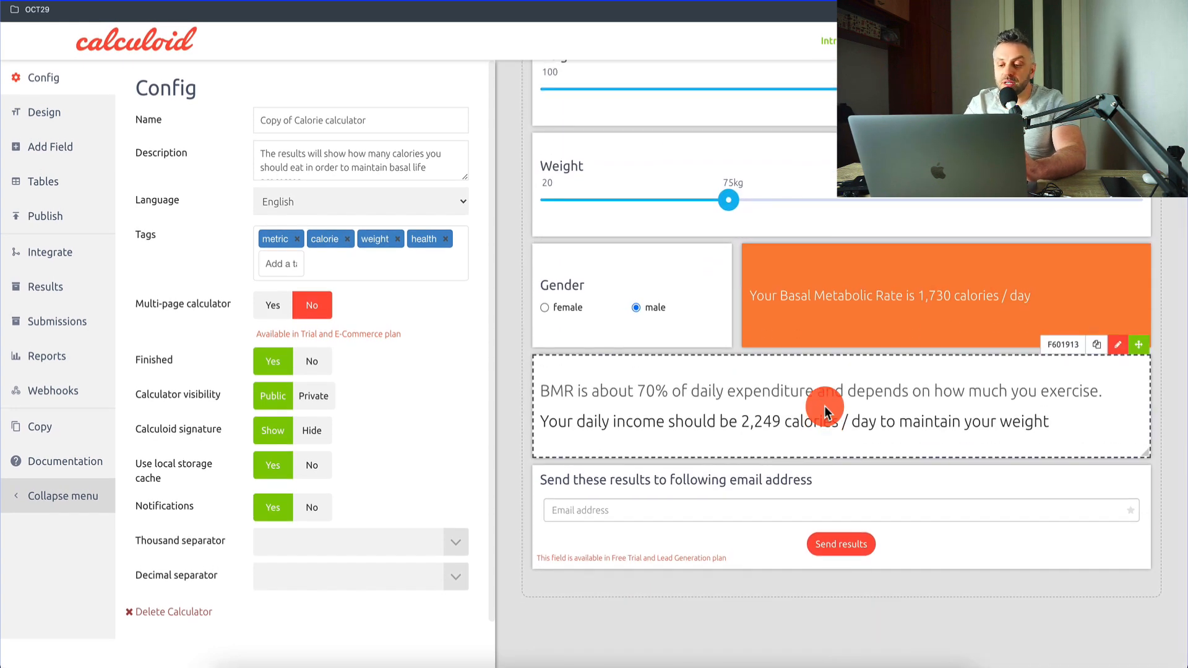
scroll(824, 406, up, 5)
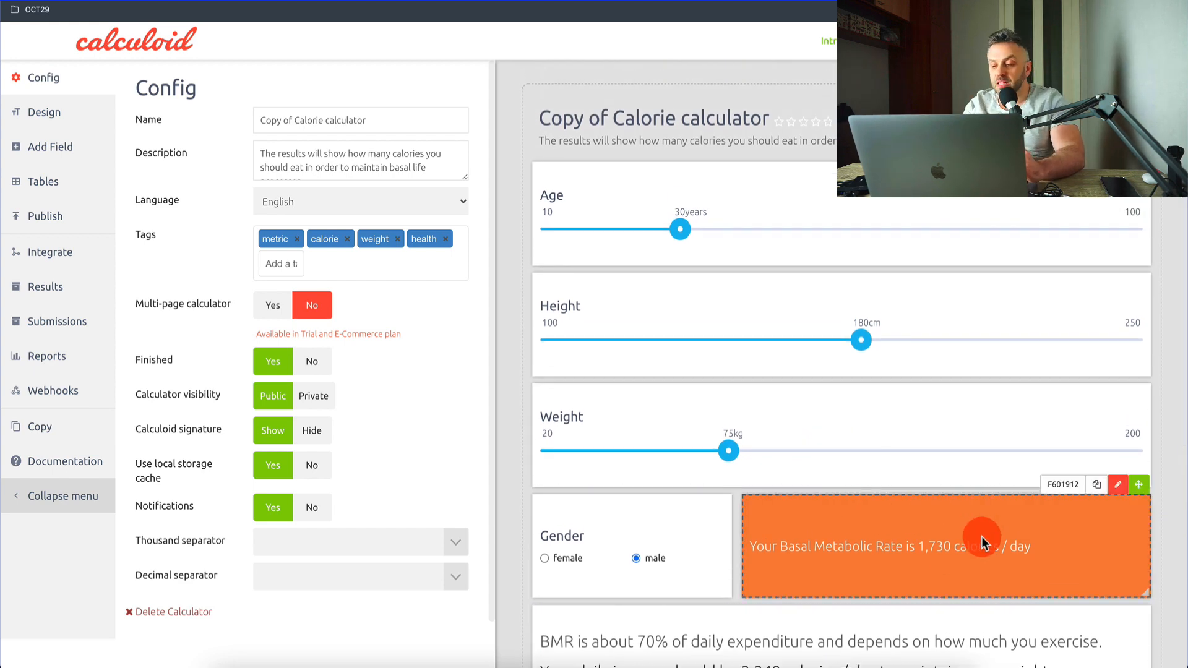
scroll(982, 543, down, 5)
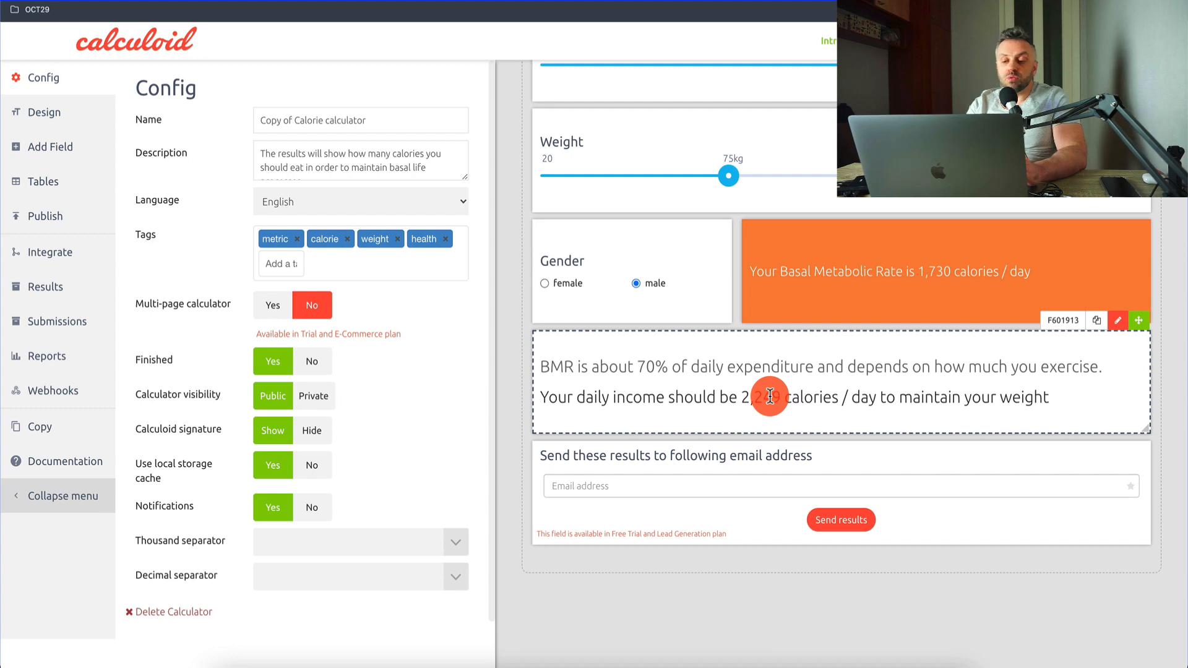
scroll(770, 396, up, 5)
click(734, 217)
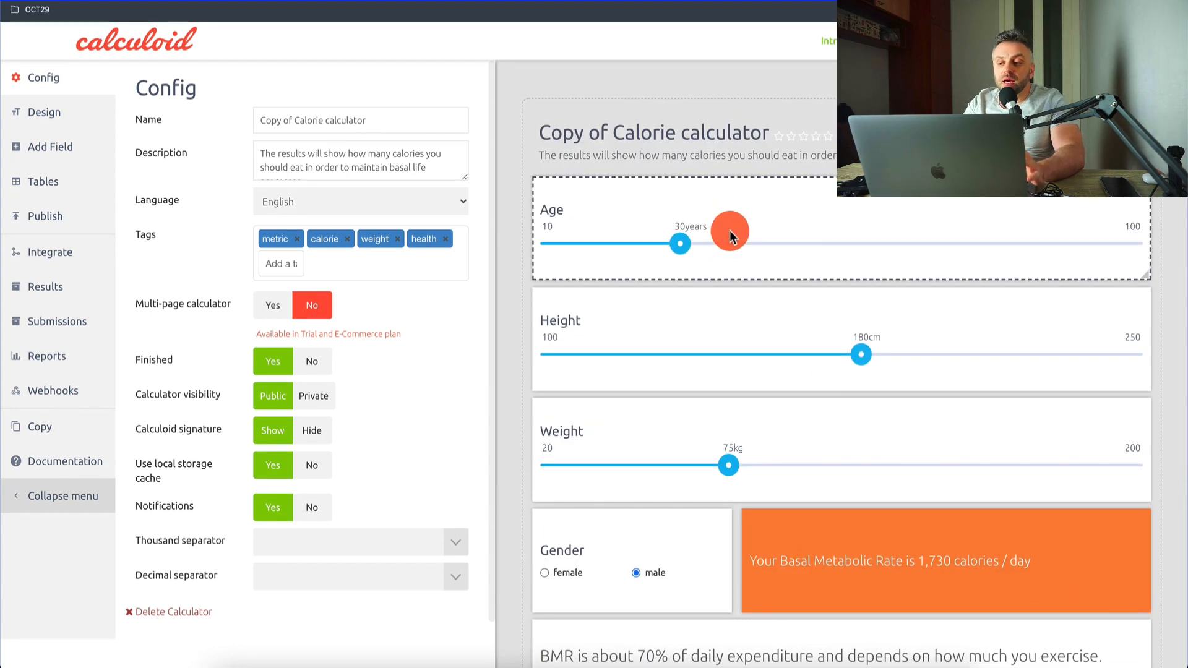
click(727, 370)
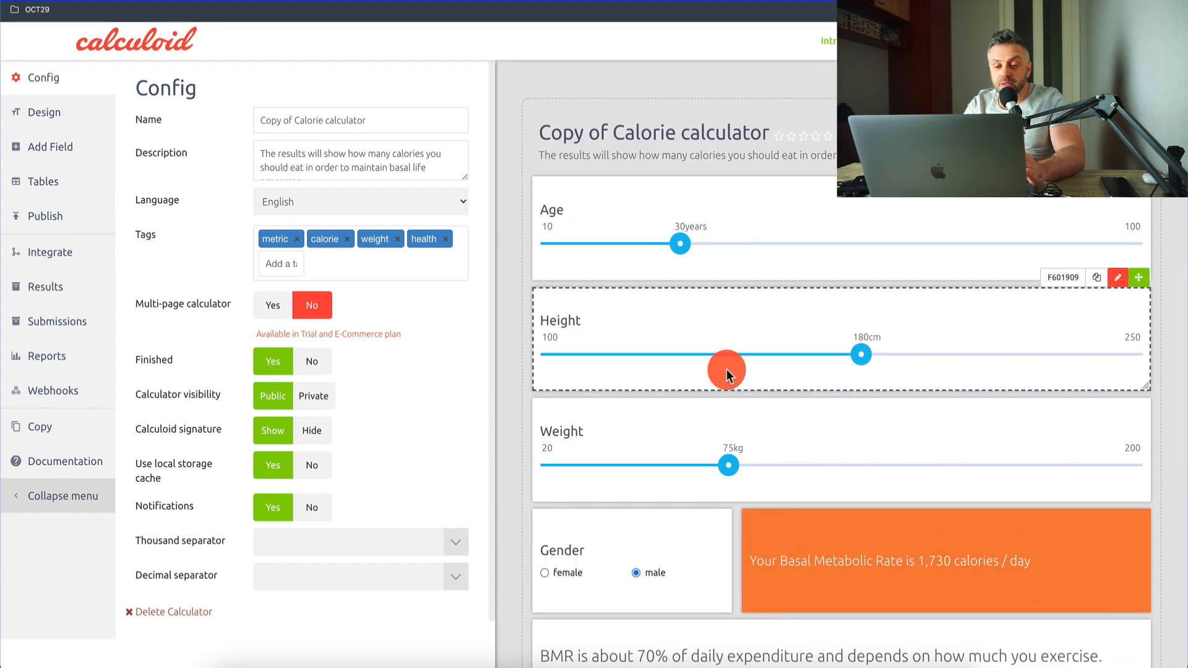
click(805, 229)
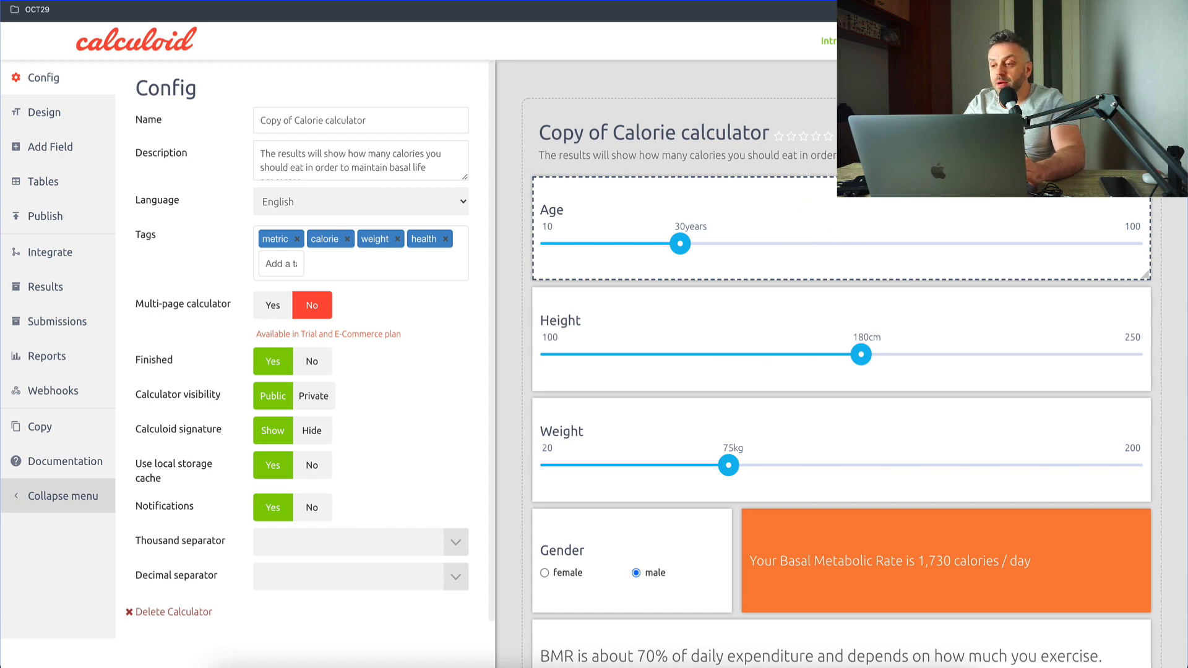
Step: Open the Age field for editing and examine its basic and slider settings alongside the calculator's other fields
click(755, 260)
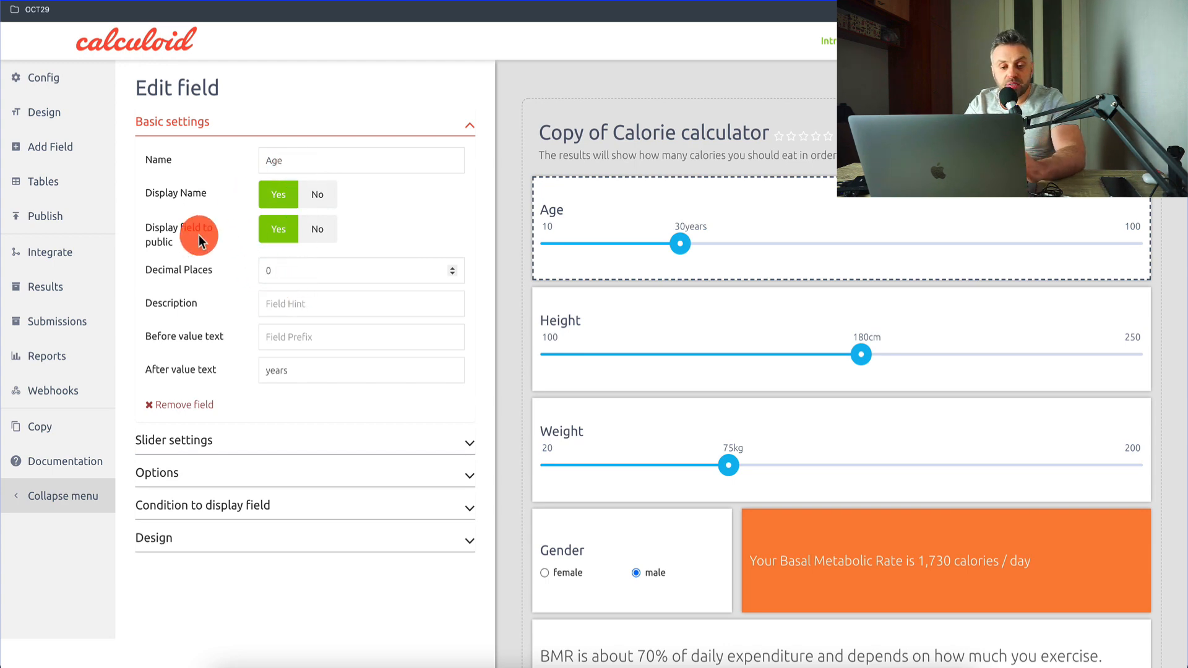
click(280, 439)
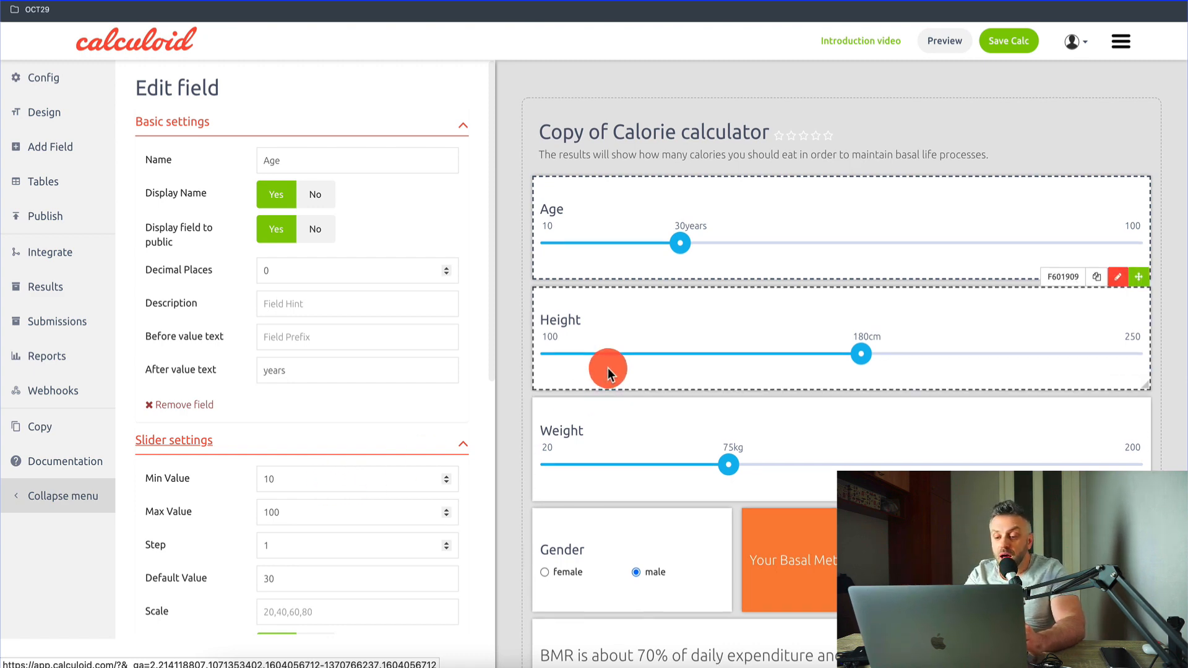
scroll(643, 334, down, 3)
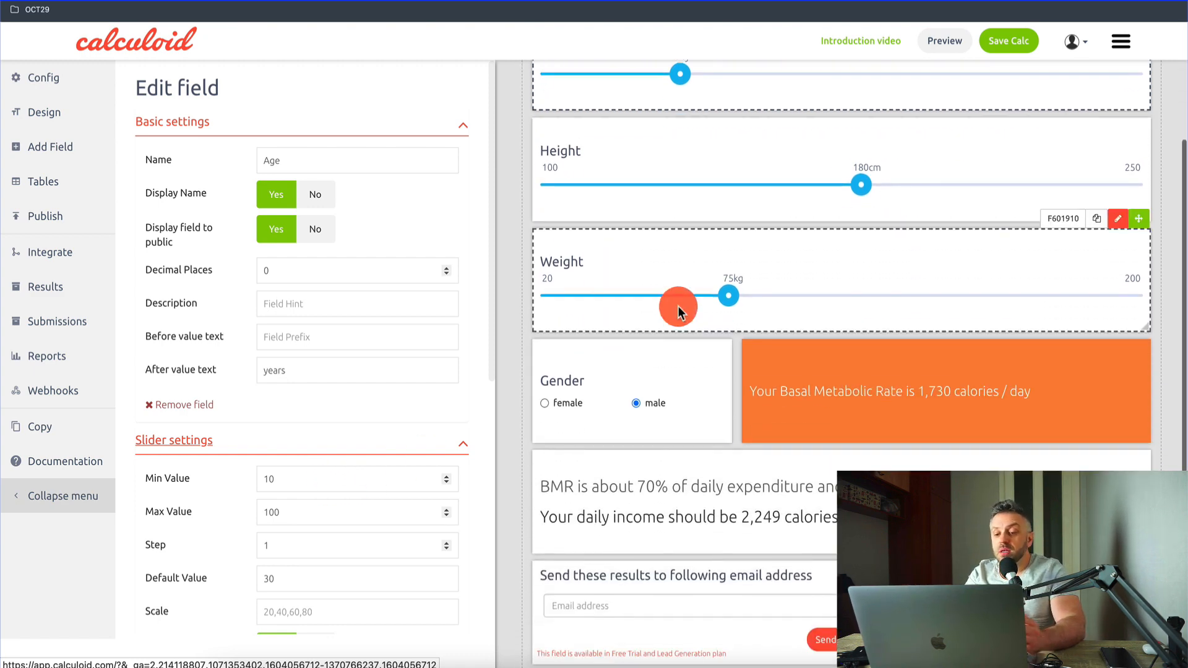
click(464, 444)
click(464, 126)
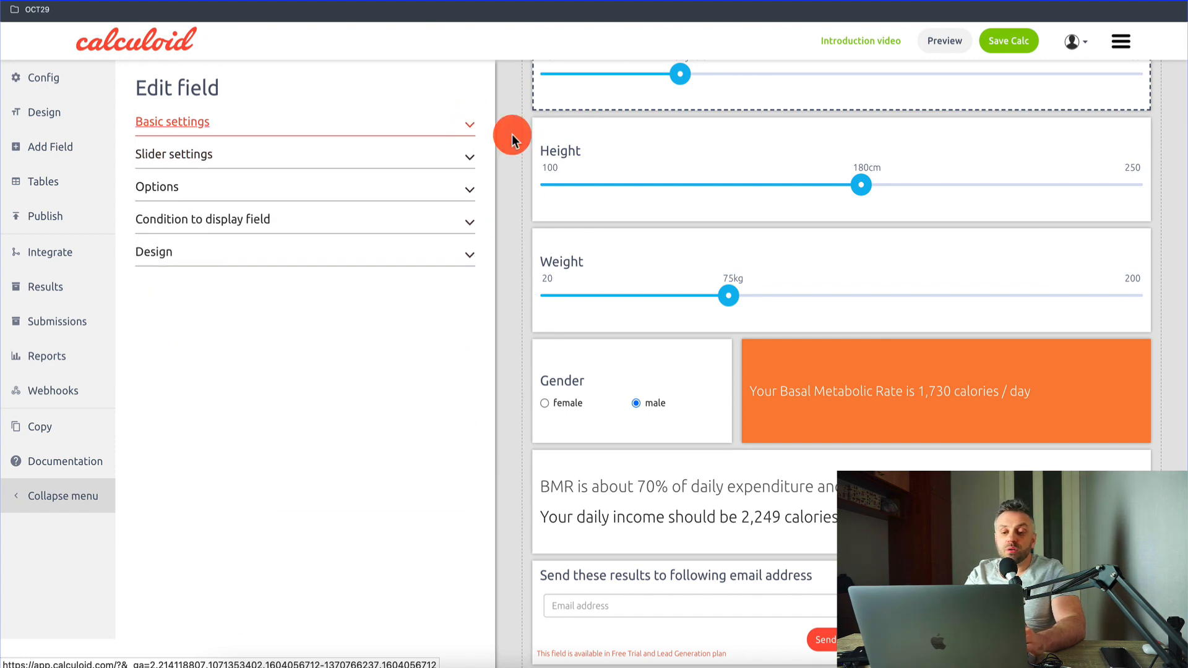
click(471, 122)
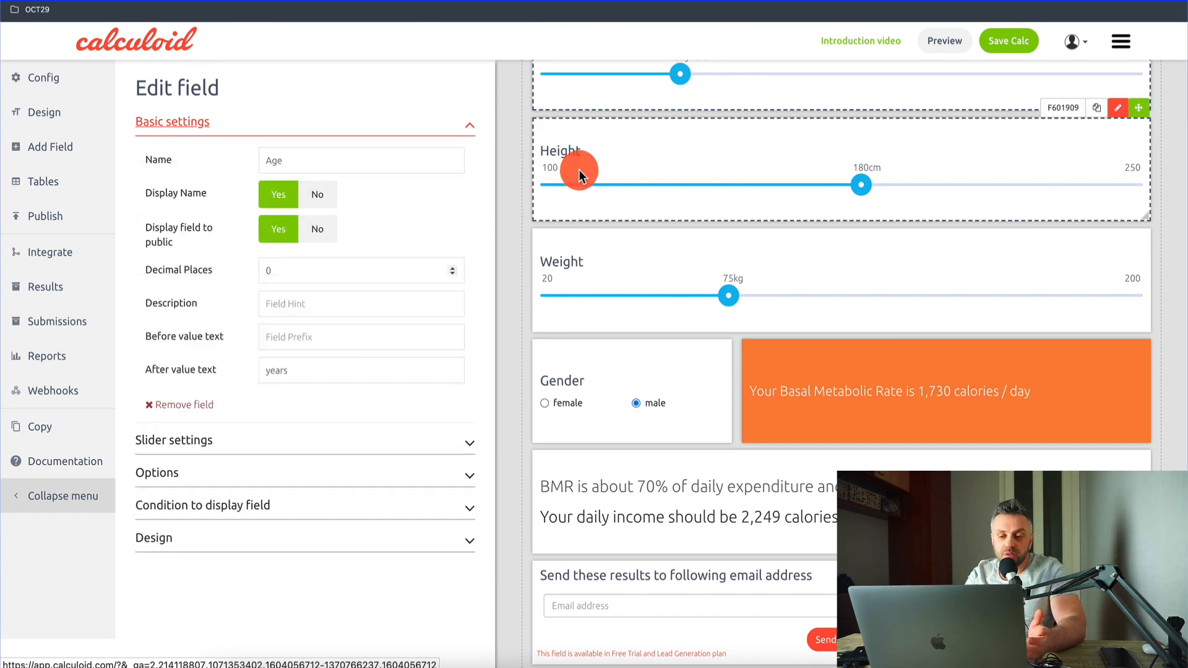
scroll(591, 176, up, 3)
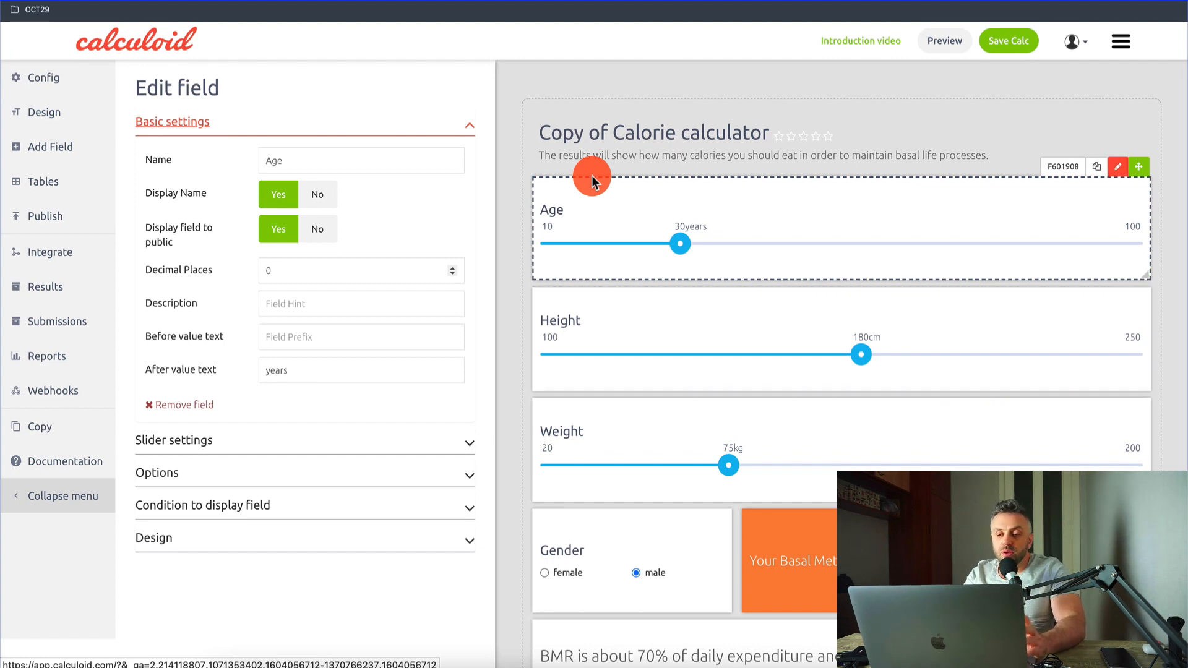
scroll(630, 394, down, 5)
scroll(630, 394, up, 5)
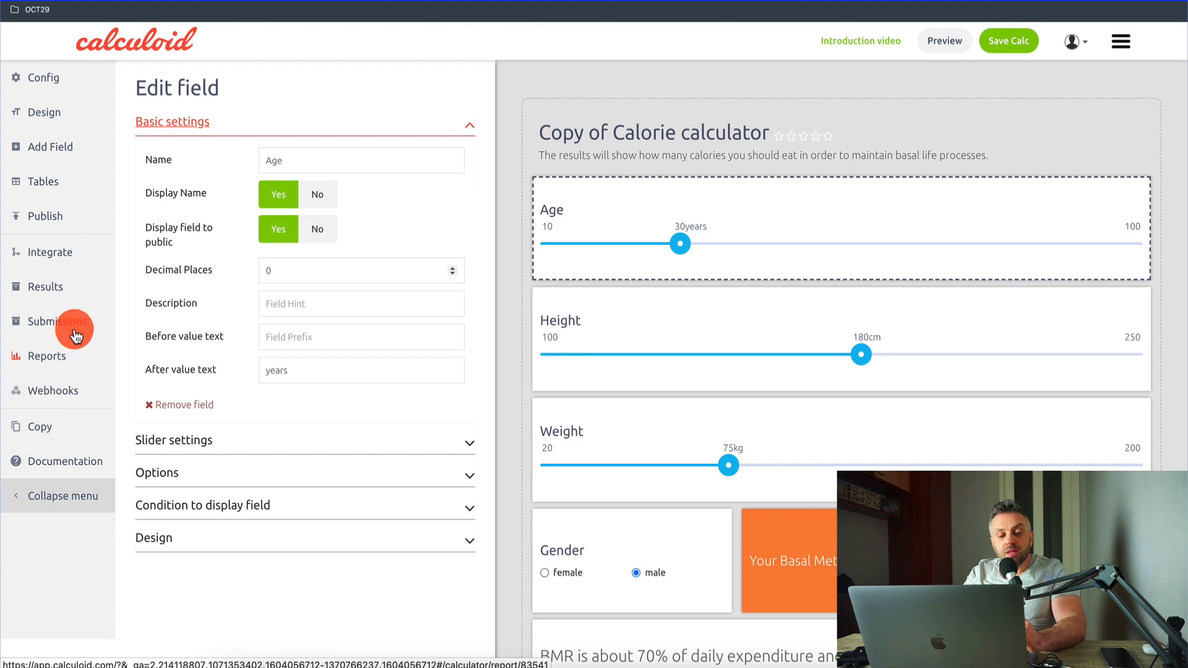
Step: Look through the calculator's Design, Add Field, Tables, Integrate and Results sections, ending on the webhook and other integrations
click(72, 113)
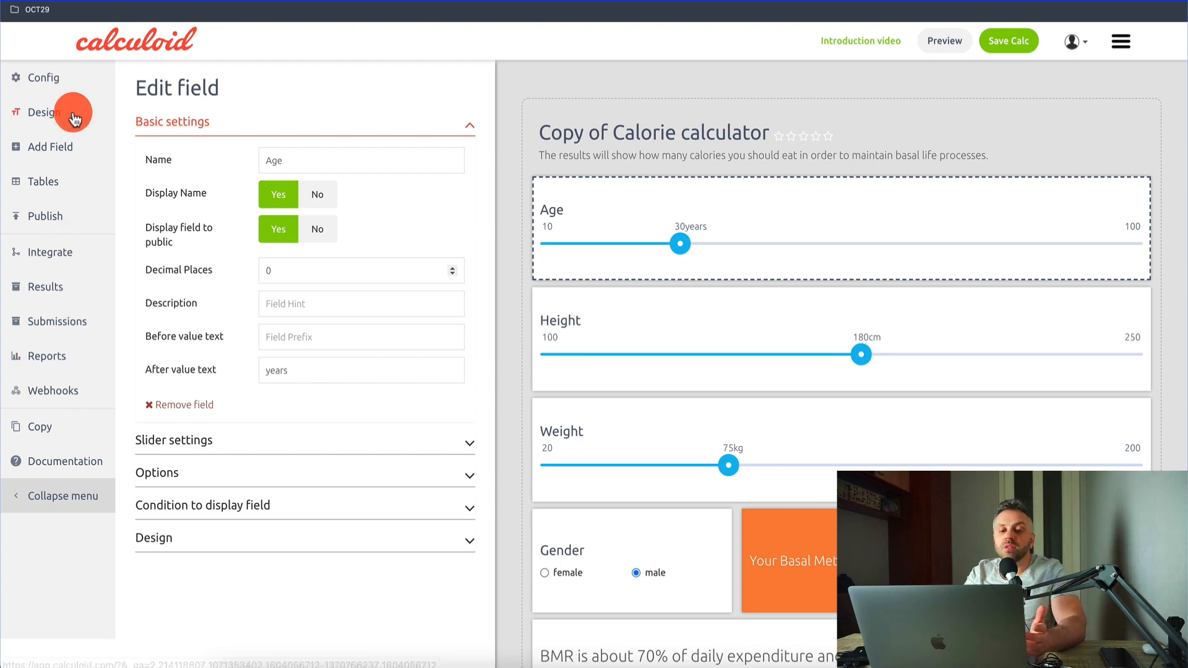
click(85, 161)
click(86, 184)
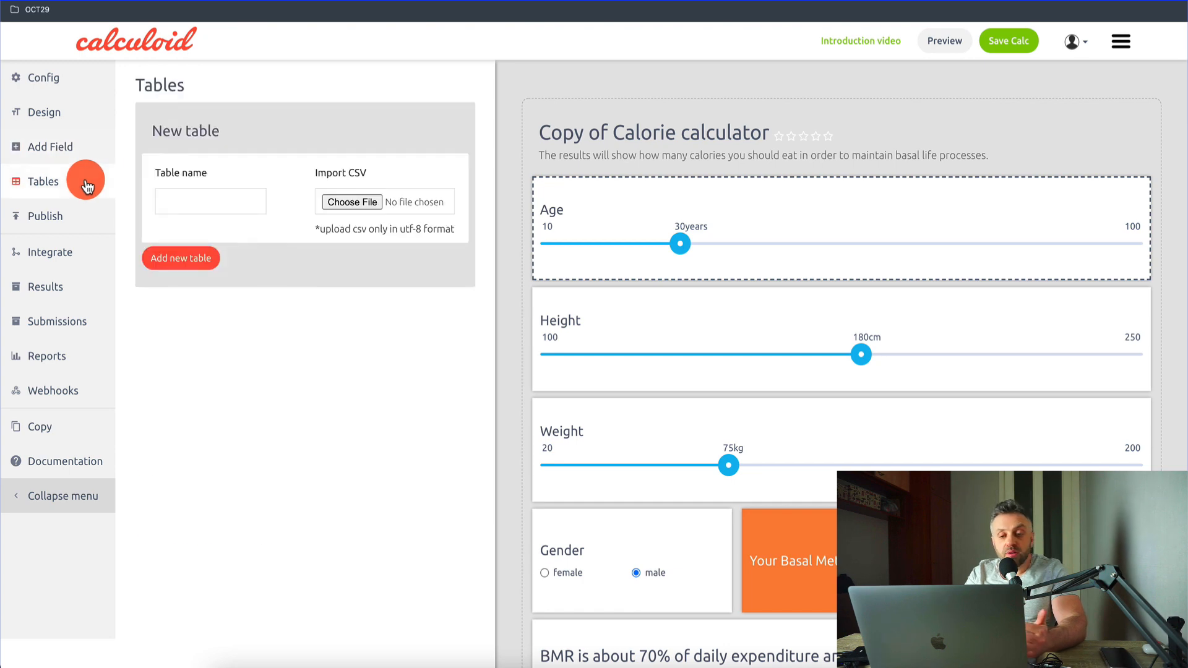
click(72, 252)
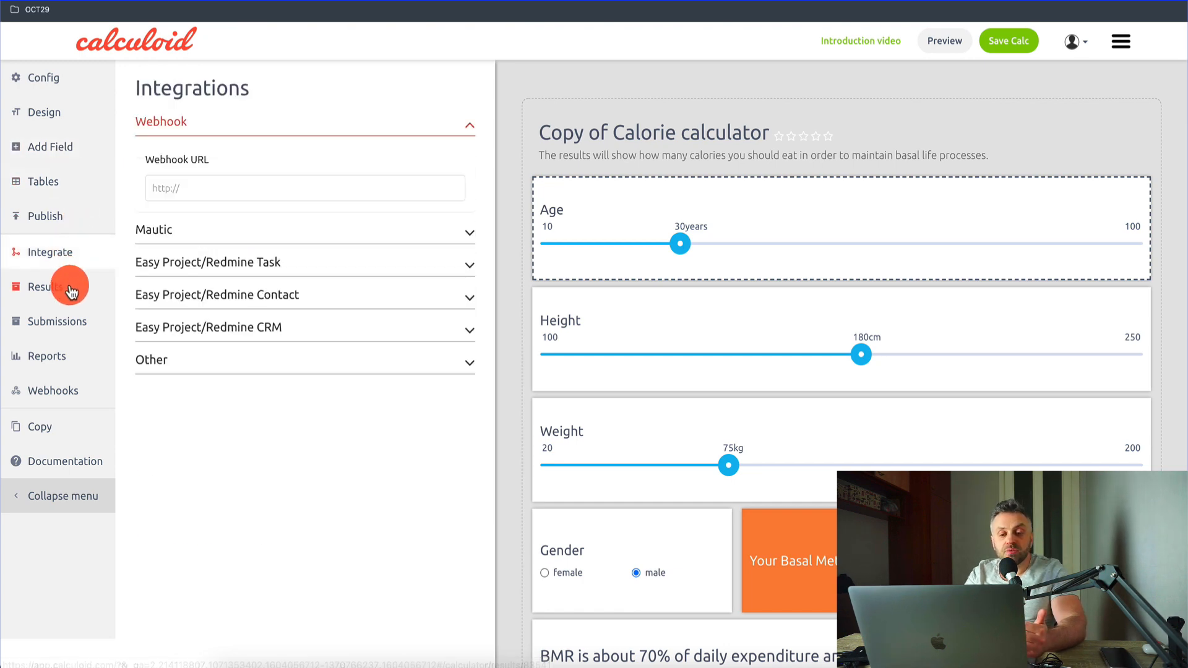
click(71, 290)
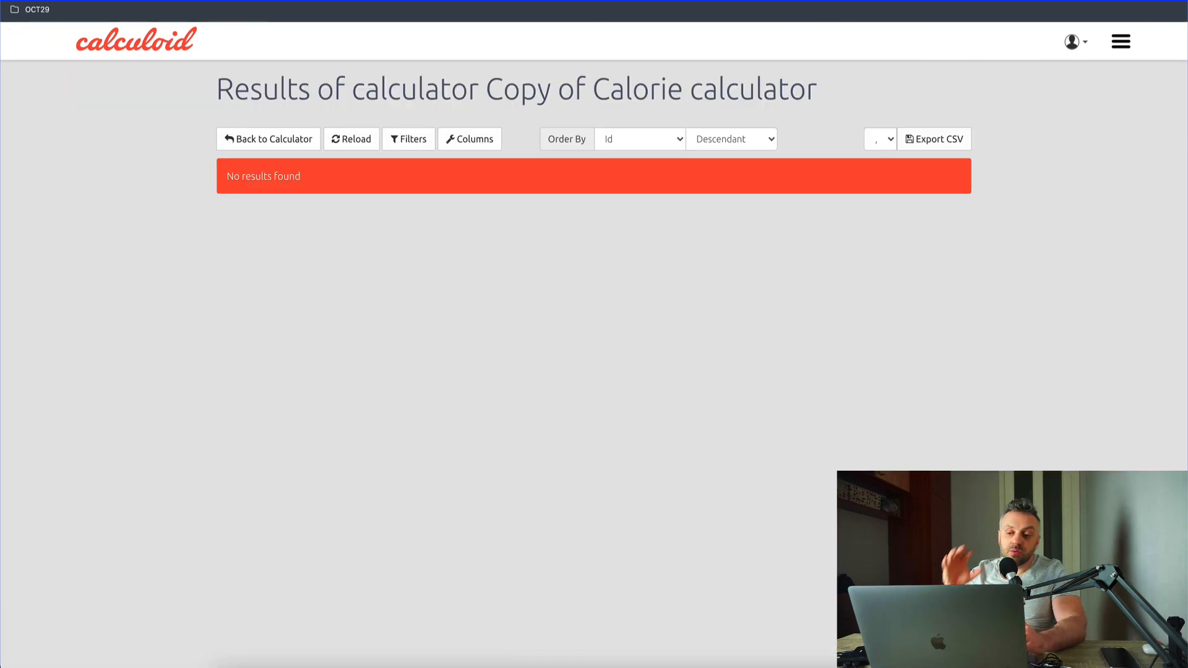
click(22, 3)
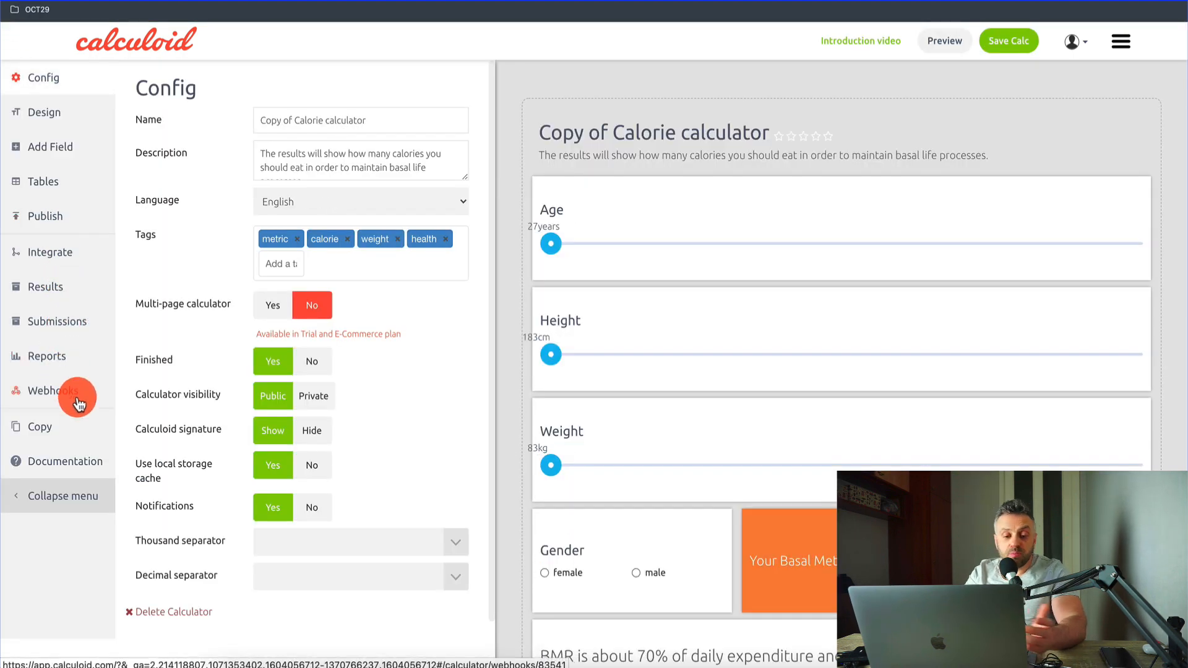
click(62, 252)
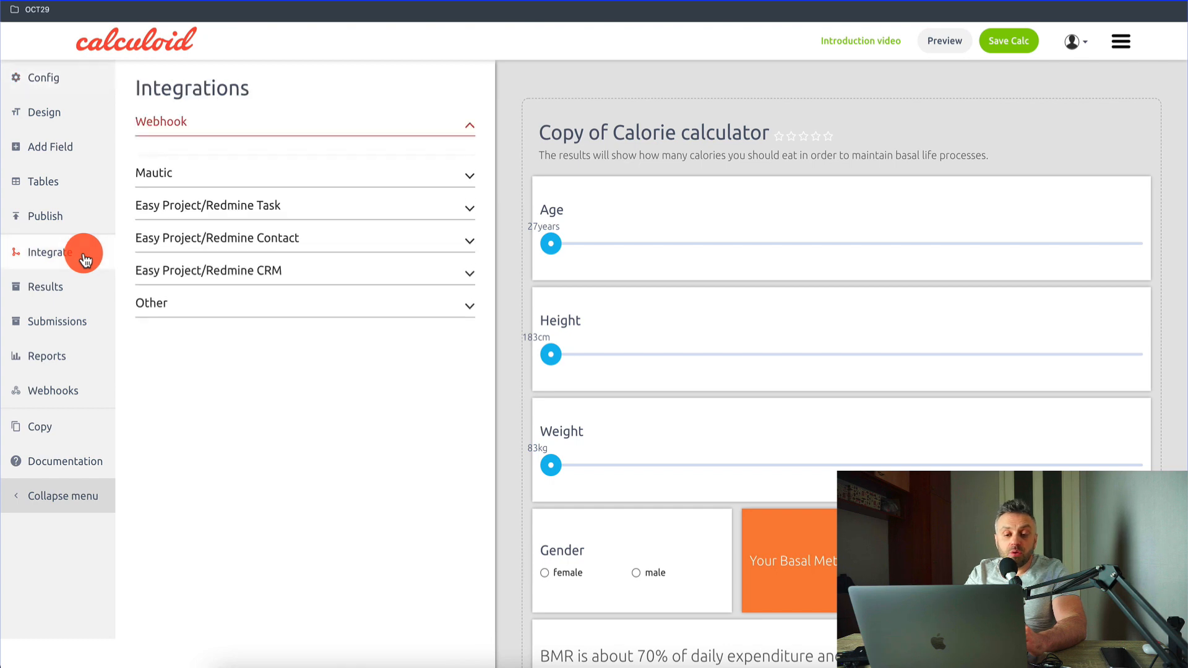
mouse_move(221, 163)
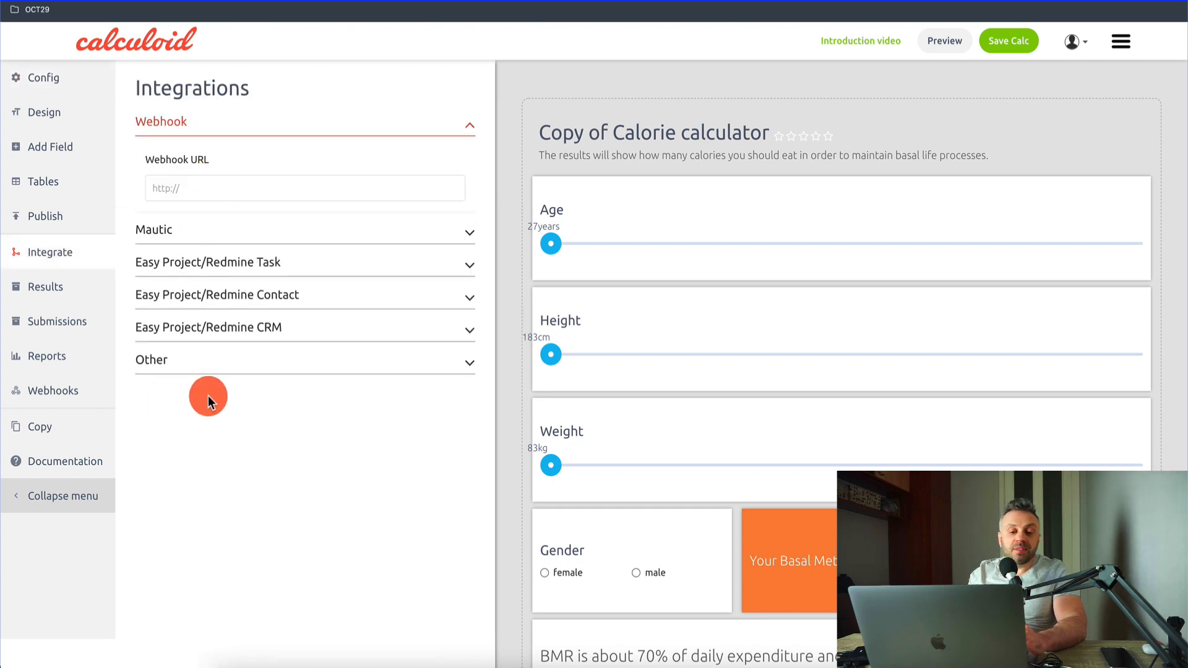
Step: Show the calculator's embed options and open the linked WordPress plugin page in a new tab to review its description
click(53, 216)
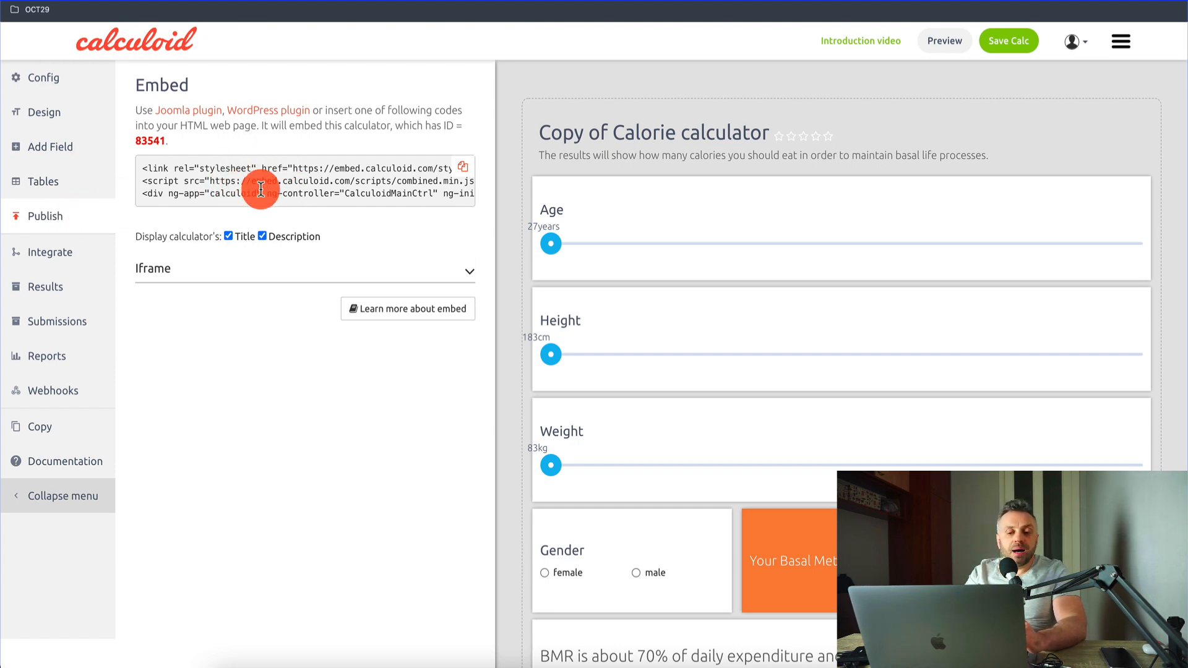
right_click(275, 117)
click(300, 115)
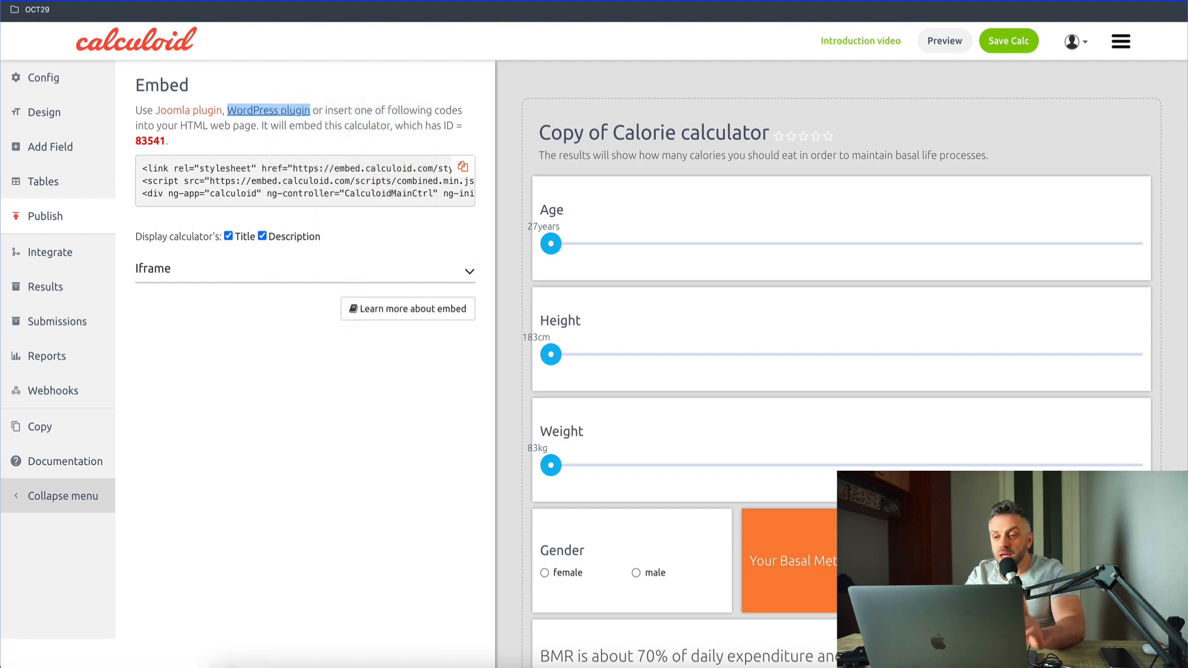
key(ctrl+Tab)
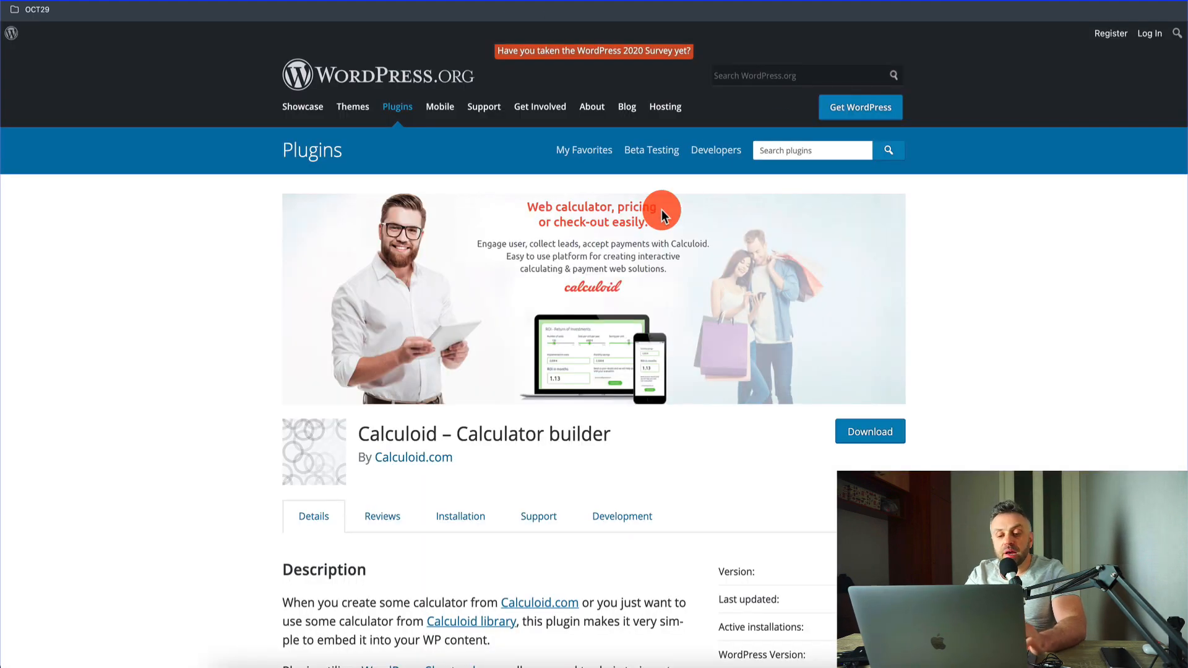
scroll(151, 393, down, 8)
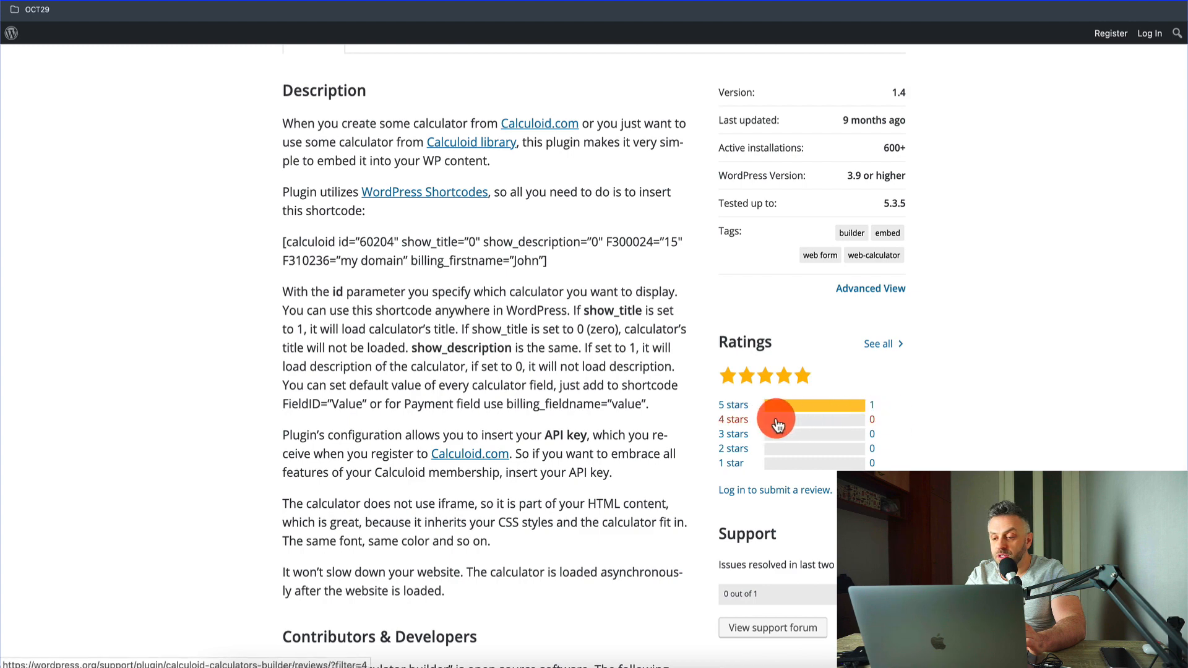
scroll(551, 334, up, 4)
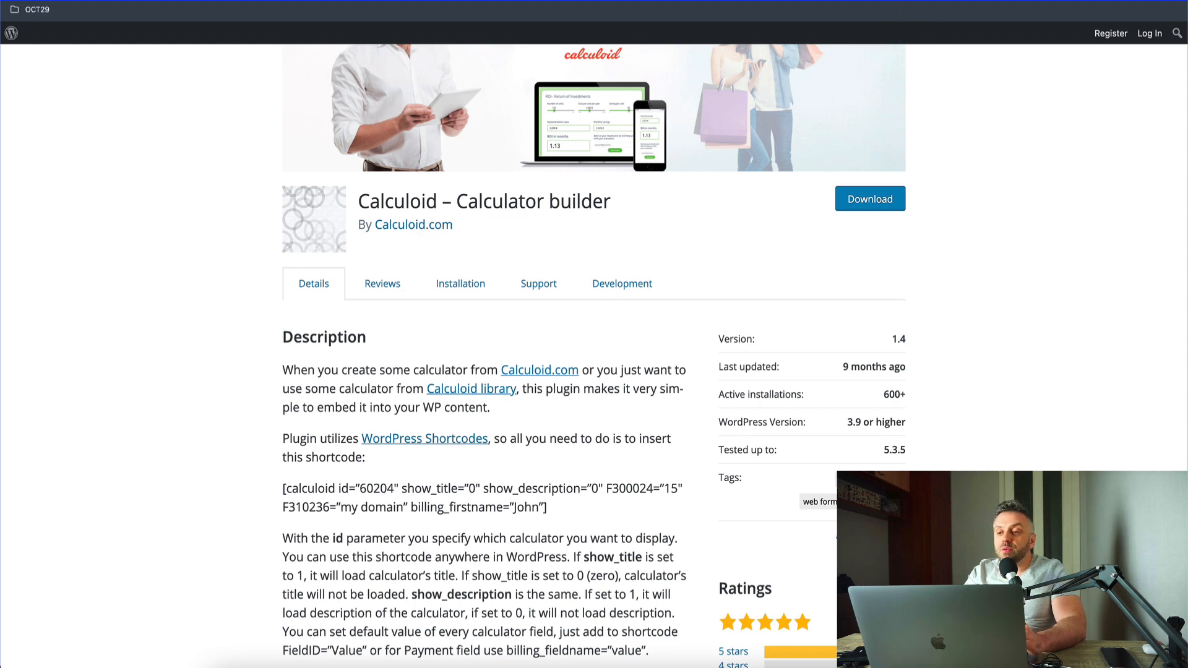
Step: Switch to the WordPress admin of the ECom Renegades site and open the page for adding new plugins
click(557, 1)
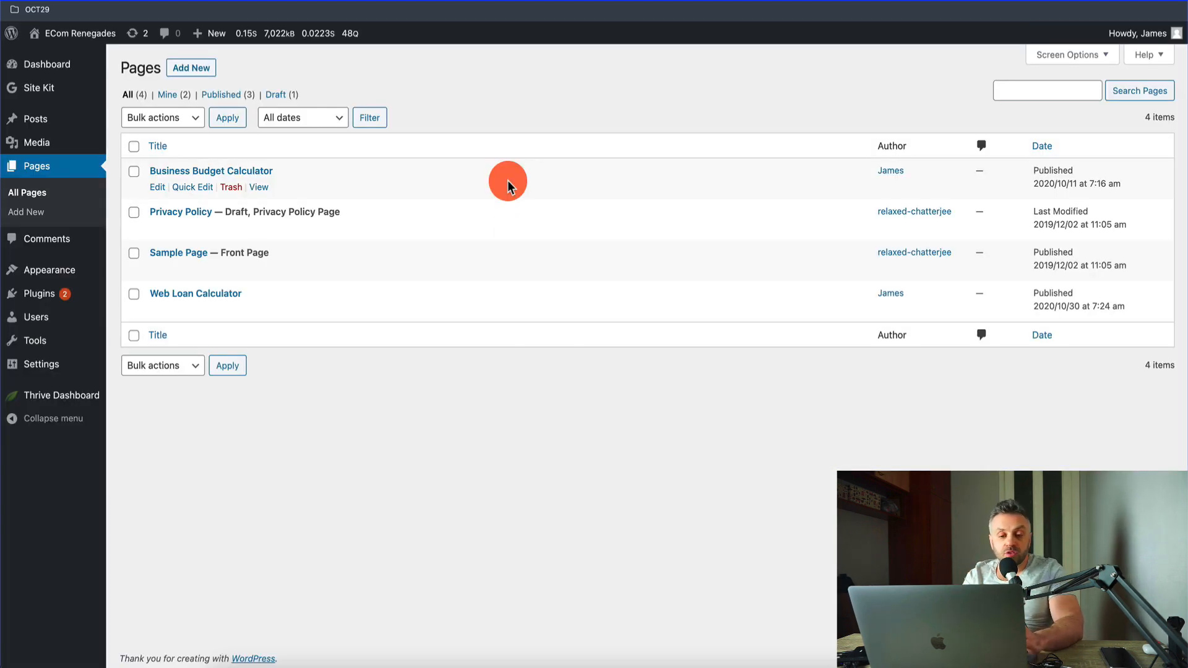
click(67, 302)
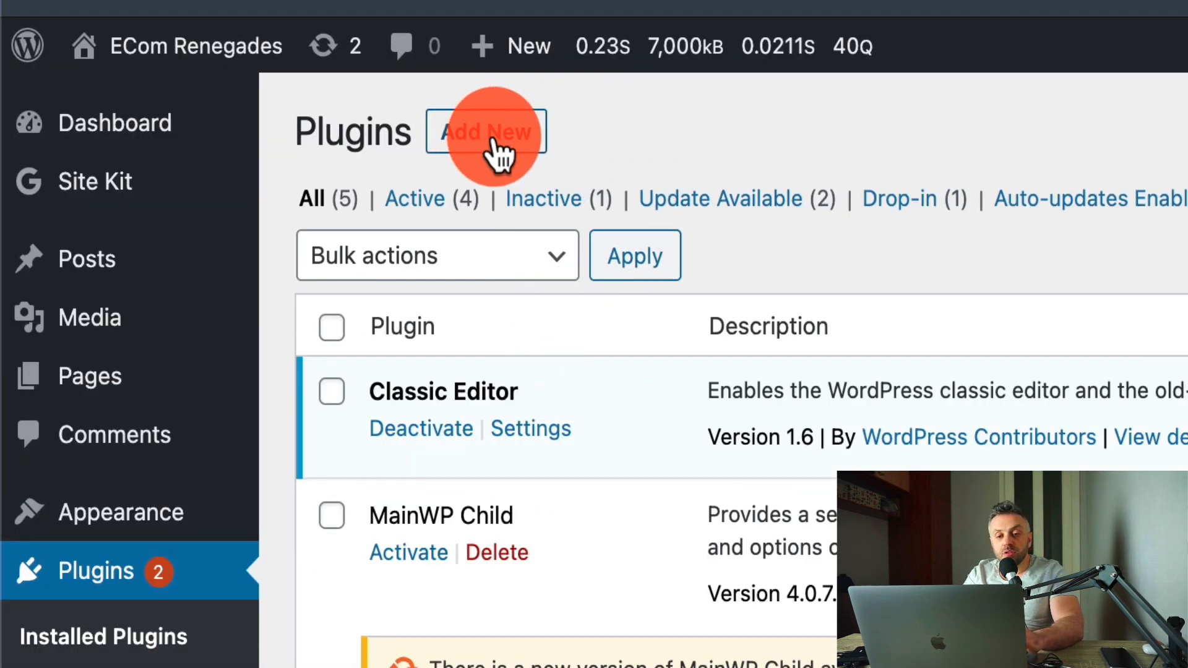
click(522, 132)
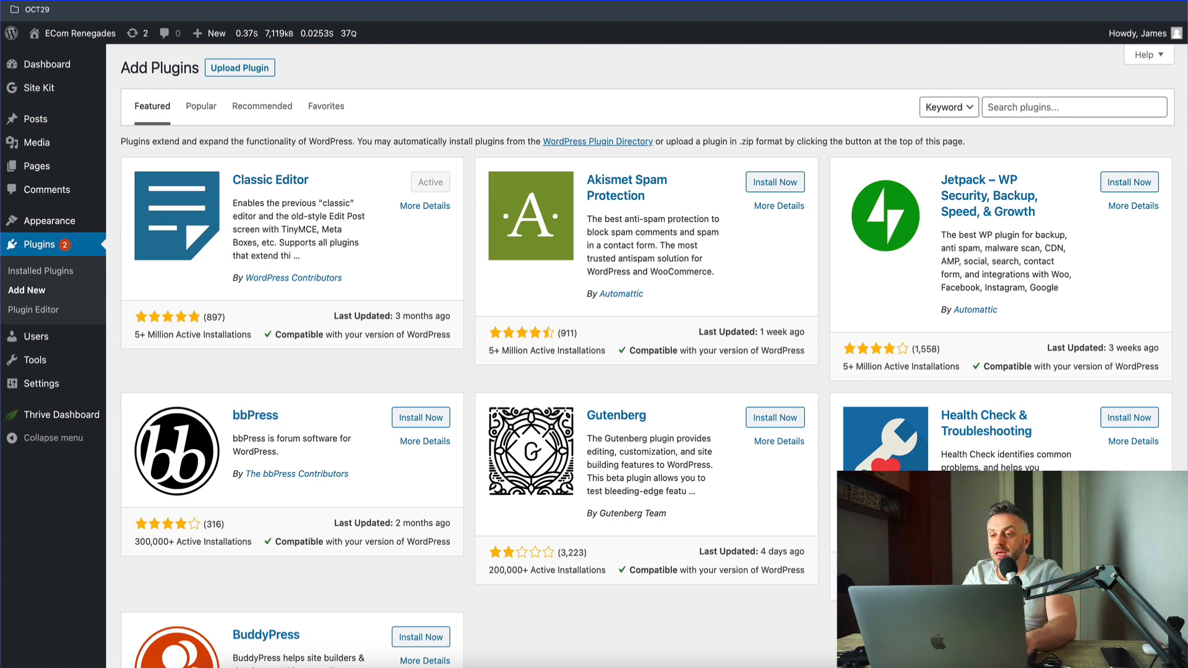
Step: Search the plugins for "calculoid", then install and activate the Calculoid – Calculator builder plugin
click(334, 1)
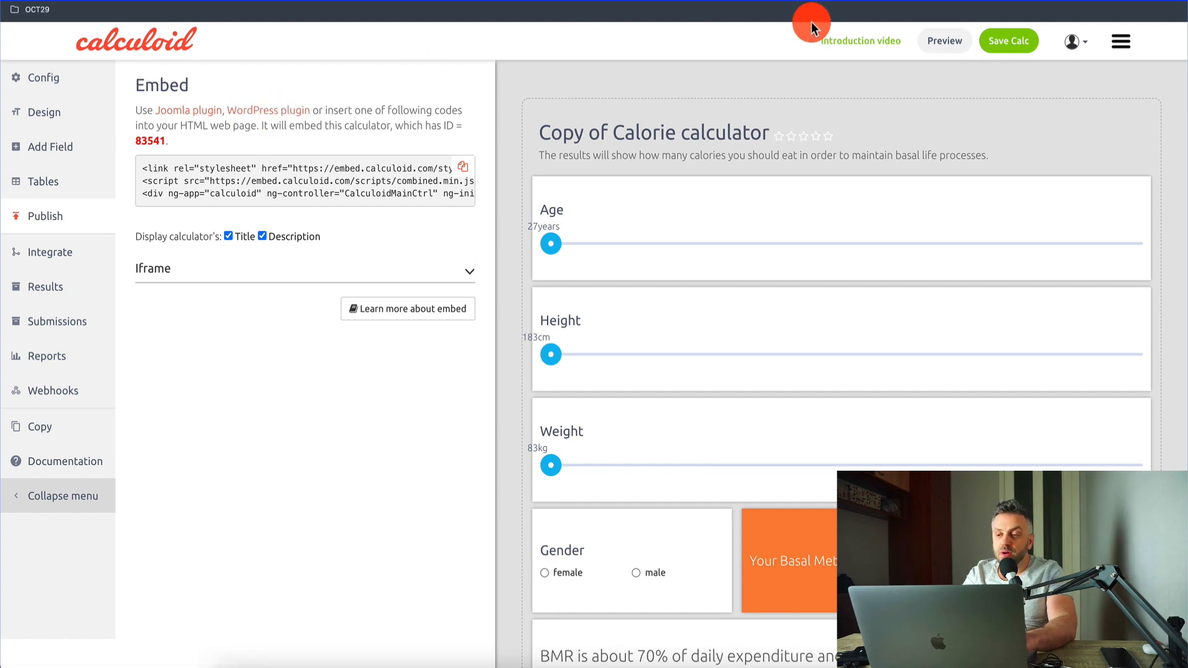
click(804, 1)
click(1038, 112)
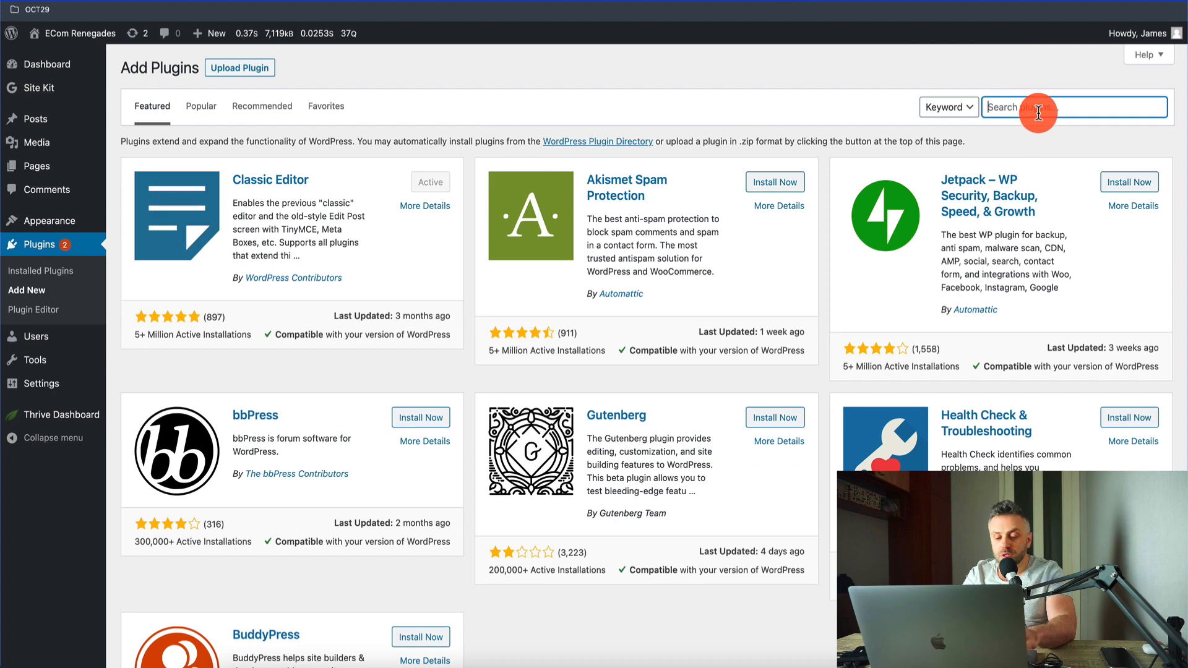
text(calculoid)
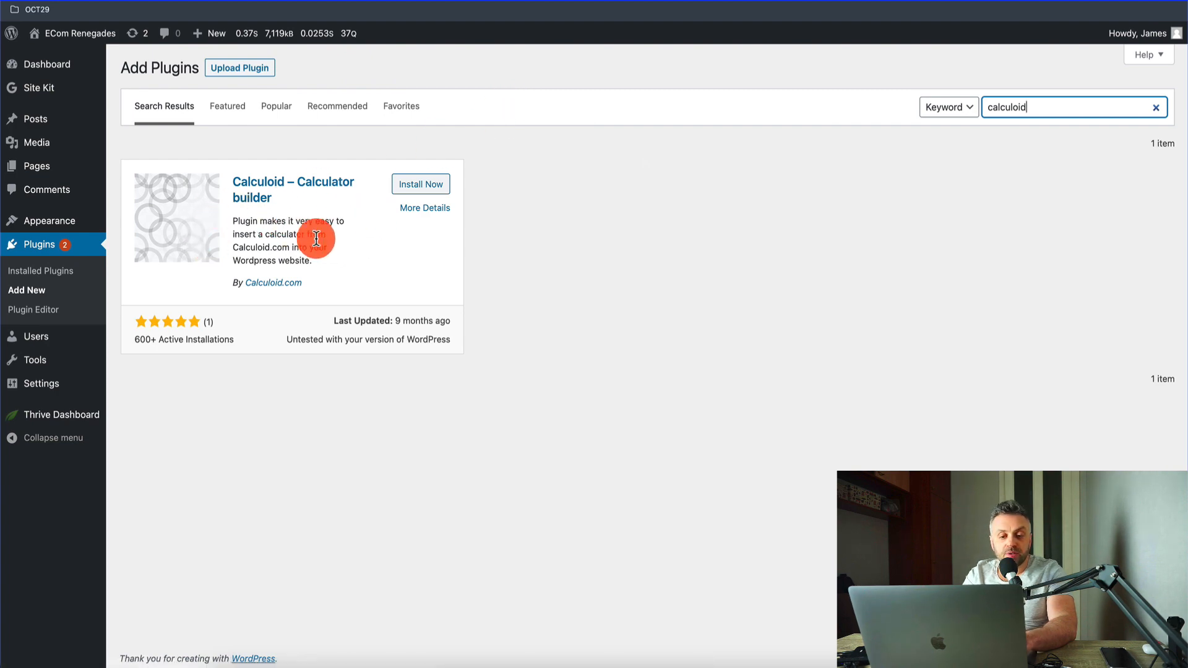
click(418, 191)
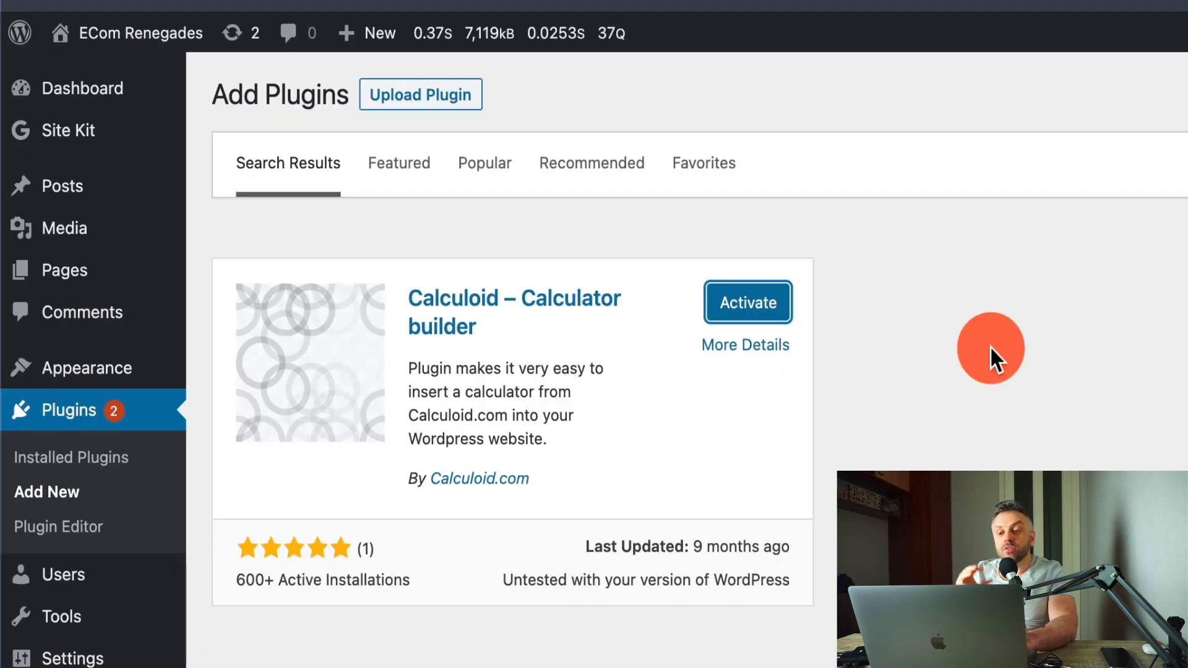
key(Return)
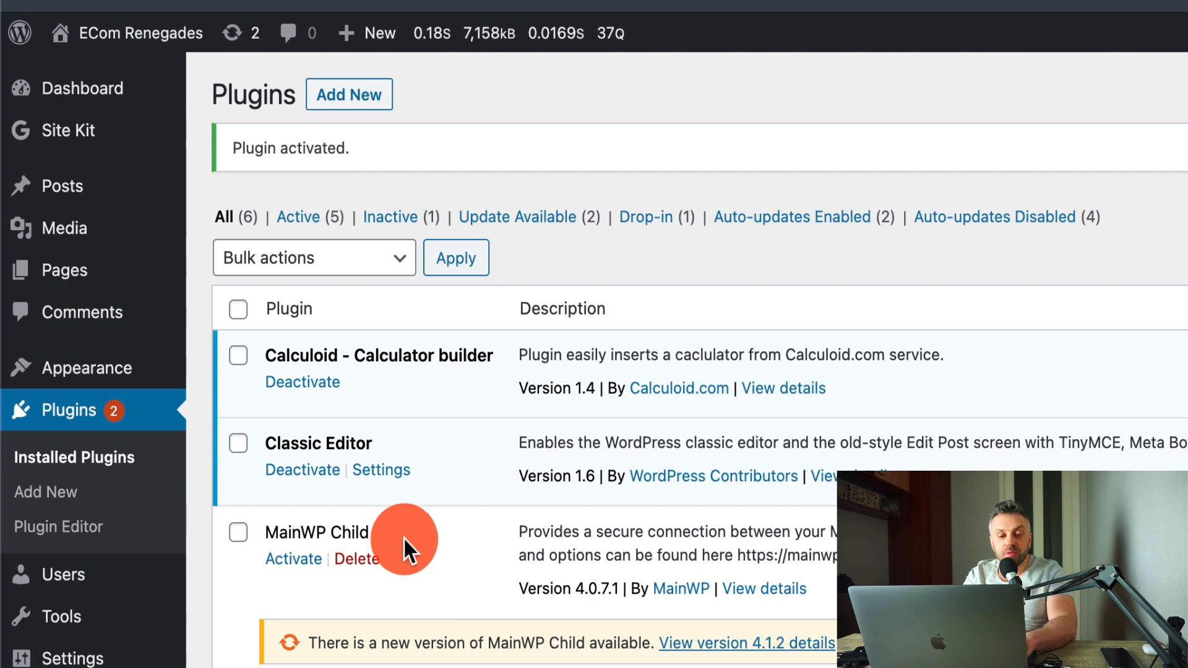
Step: Create a new blank page on the WordPress site
click(120, 263)
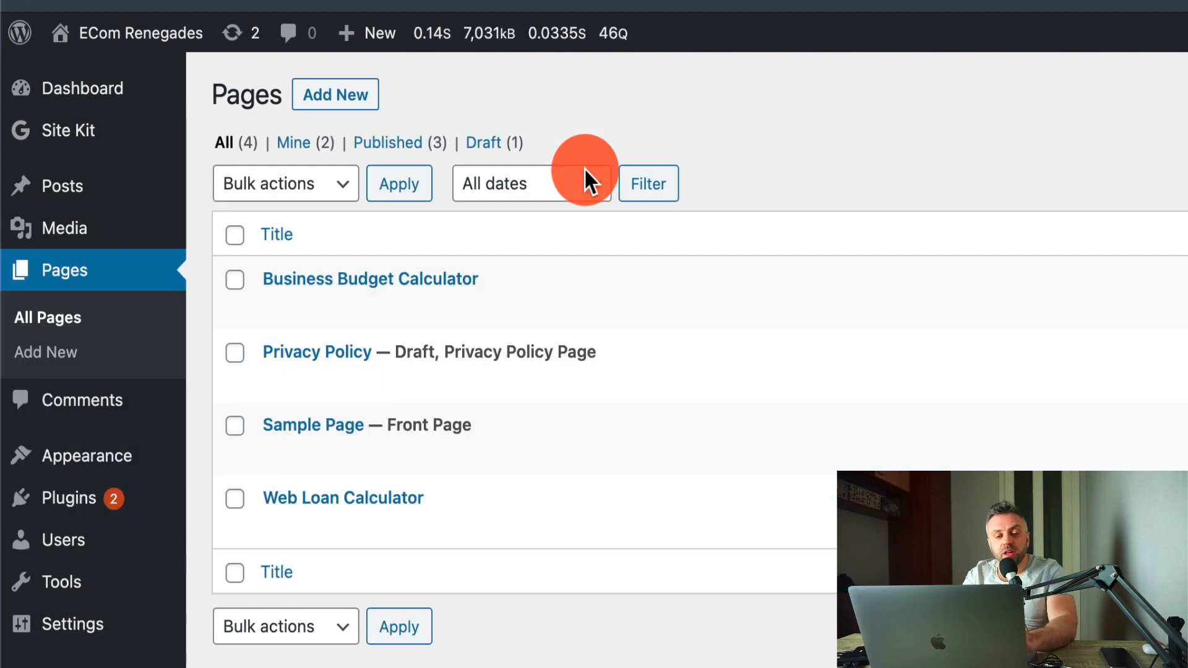
click(355, 95)
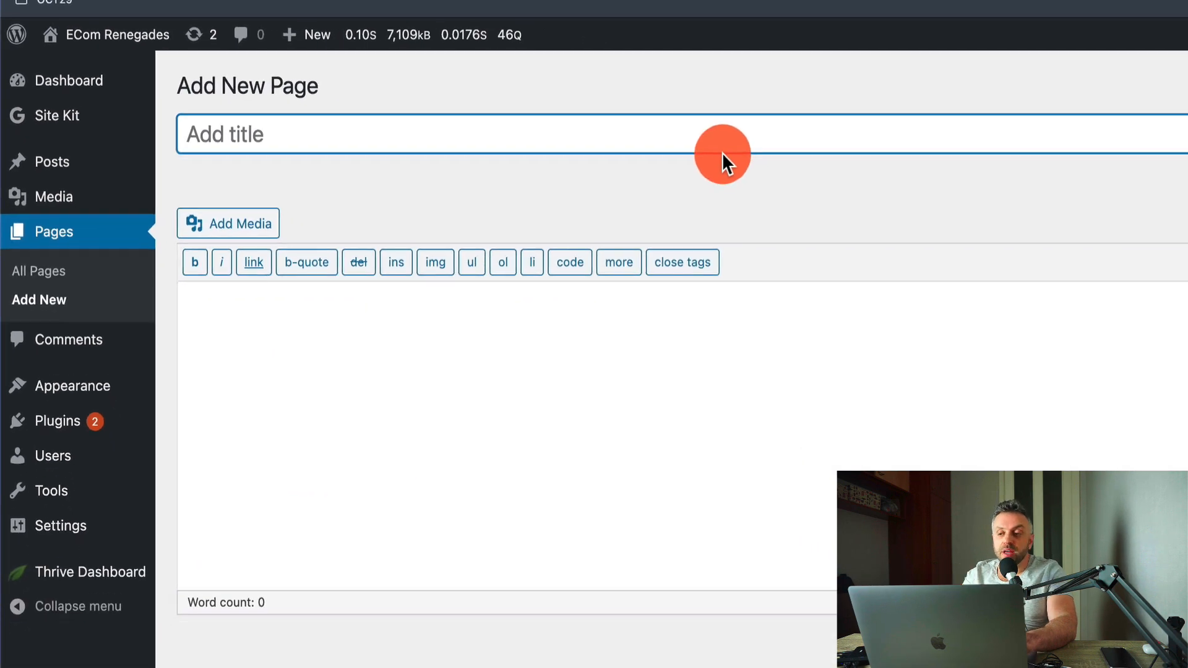
click(687, 372)
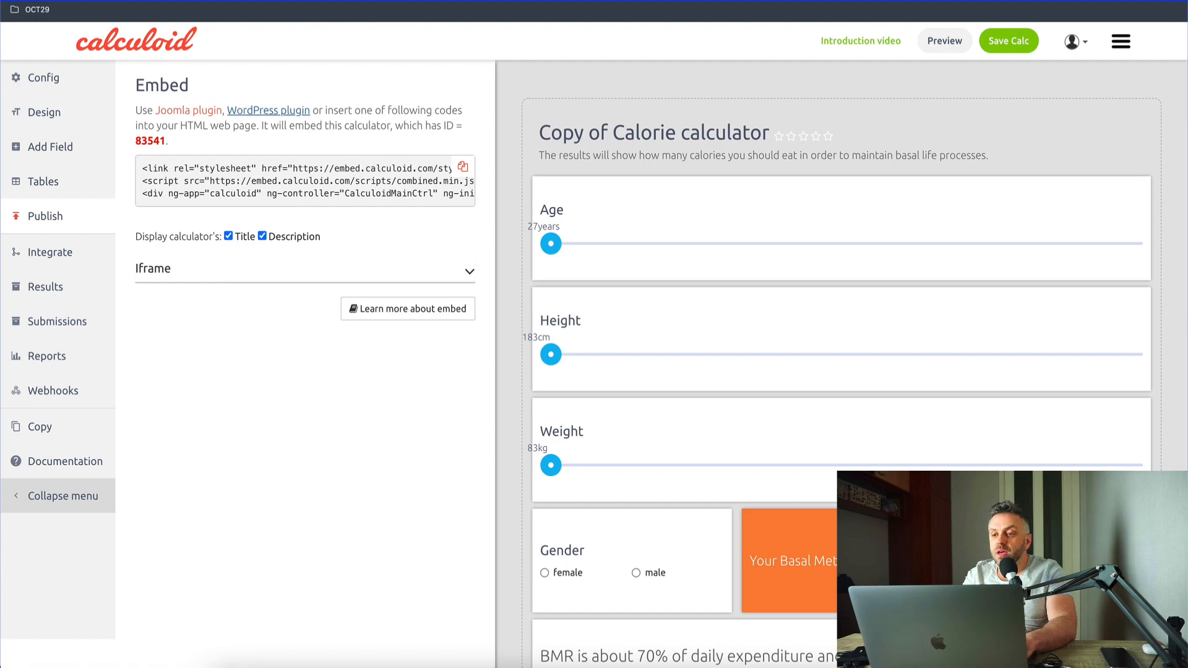
Step: Copy the example calculoid shortcode with id 60204 from the WordPress plugin description and paste it into the new page's content
click(269, 110)
scroll(388, 458, down, 10)
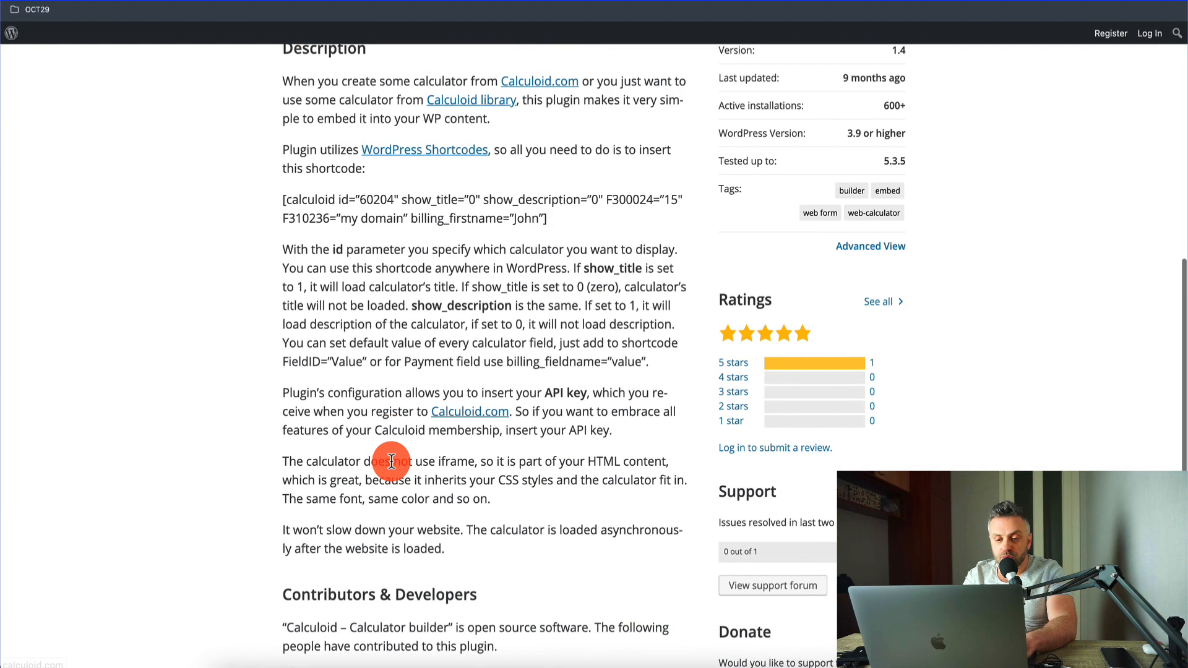
scroll(391, 462, up, 3)
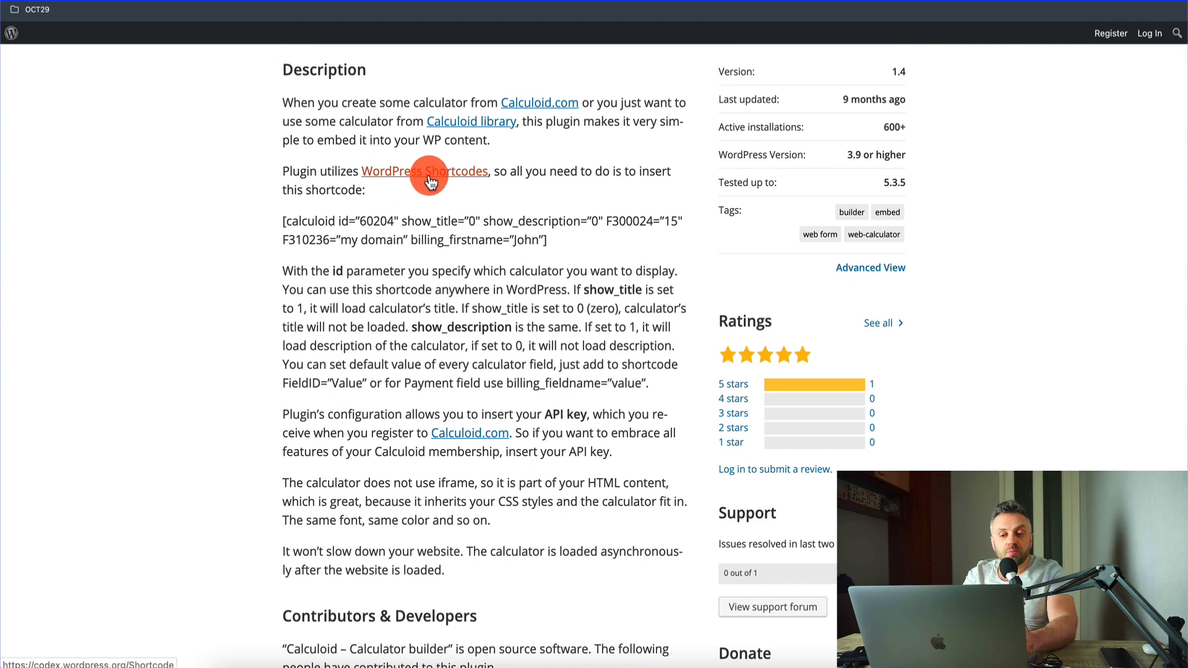
drag(548, 242, 283, 223)
key(super+c)
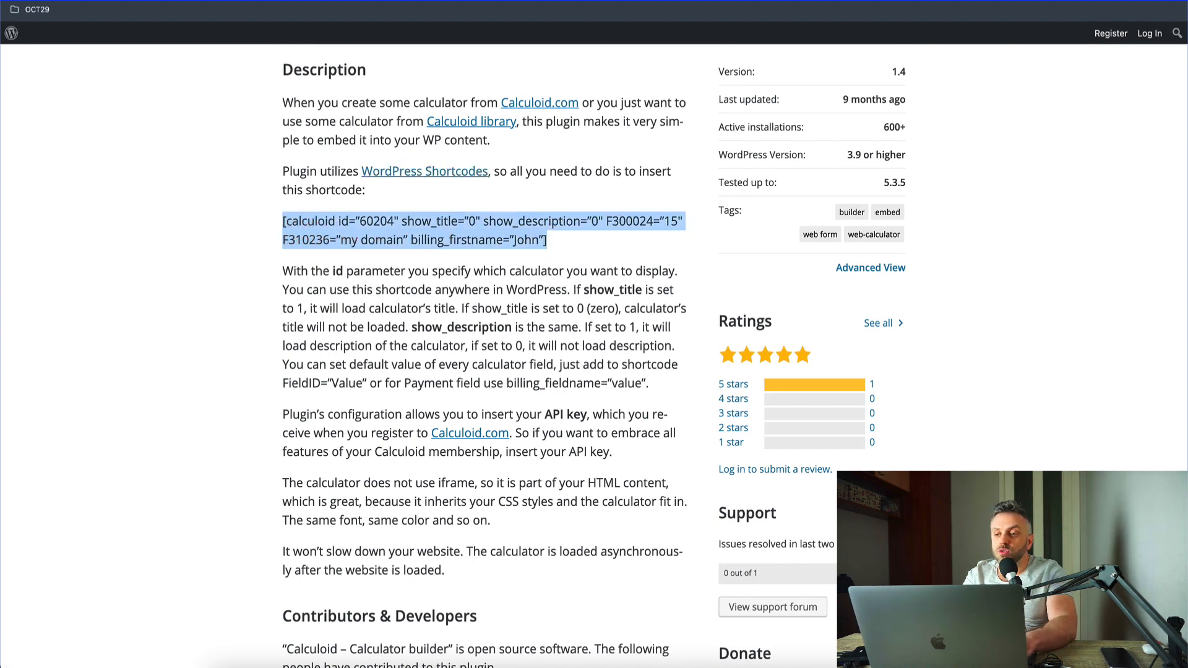
click(599, 1)
click(396, 282)
key(super+v)
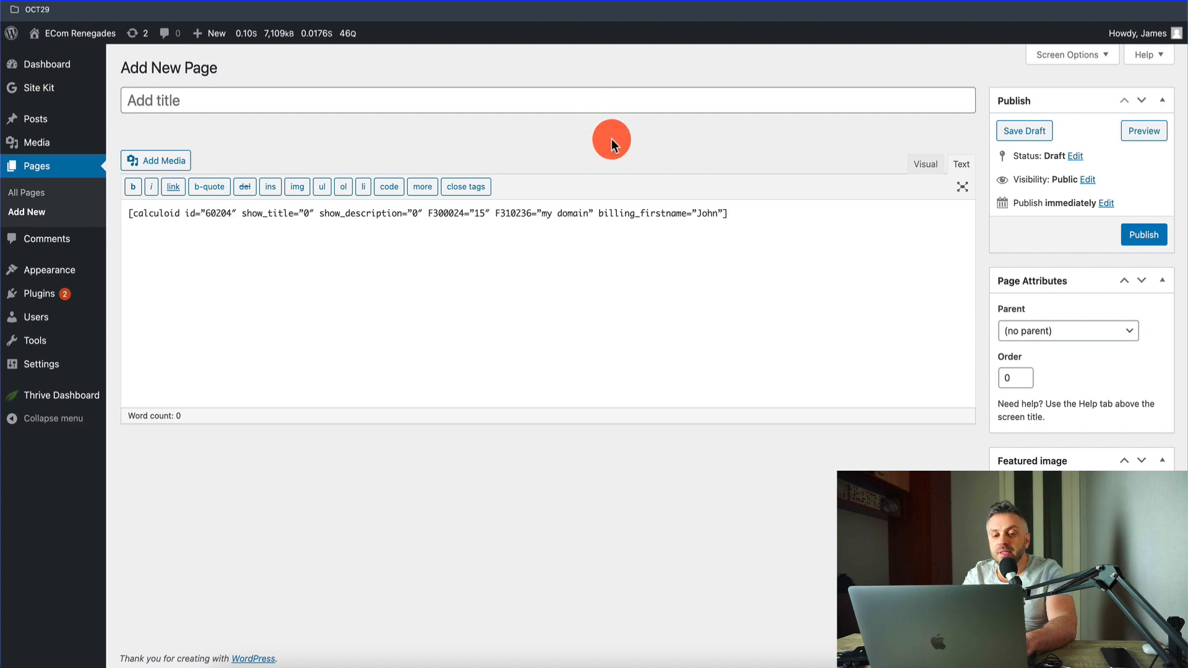
Step: Switch to Calculoid's Embed page and copy the calculator ID 83541 from the embed code
click(495, 1)
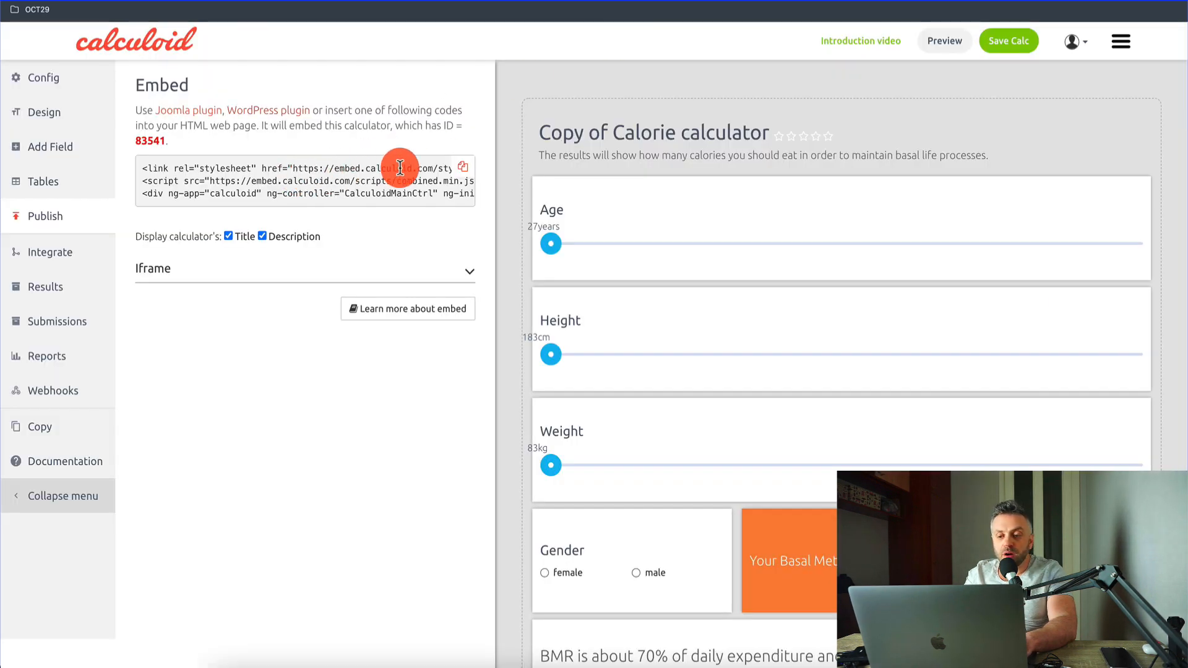
drag(384, 168, 425, 186)
click(383, 183)
drag(373, 183, 351, 198)
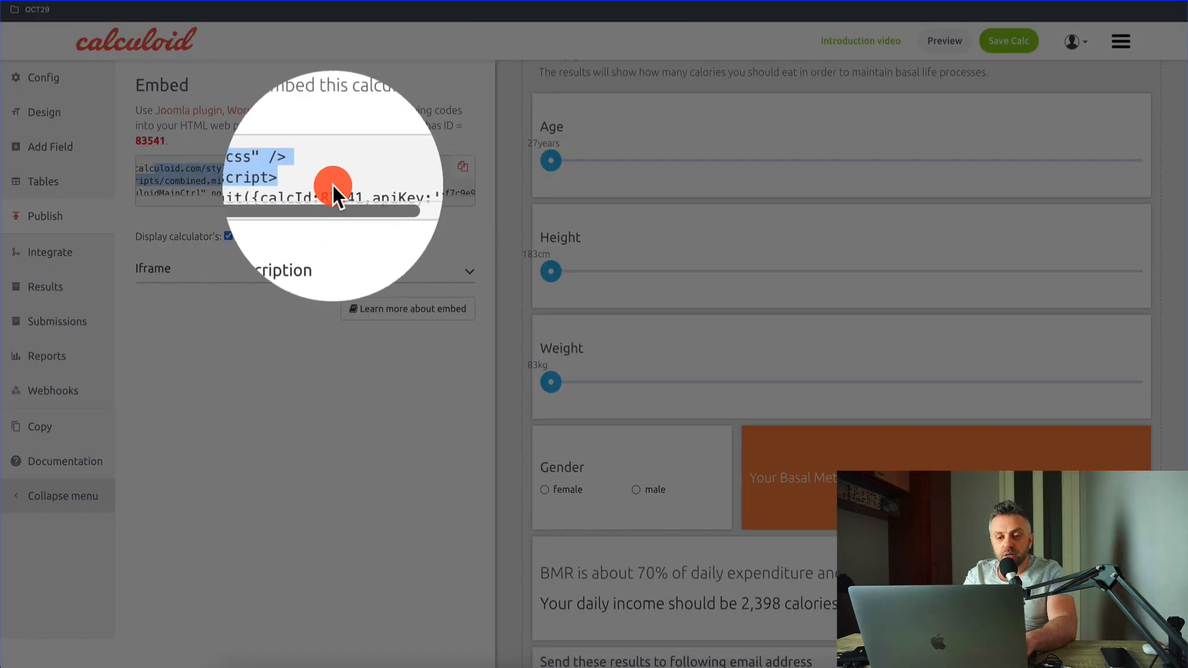
double_click(334, 193)
key(super+c)
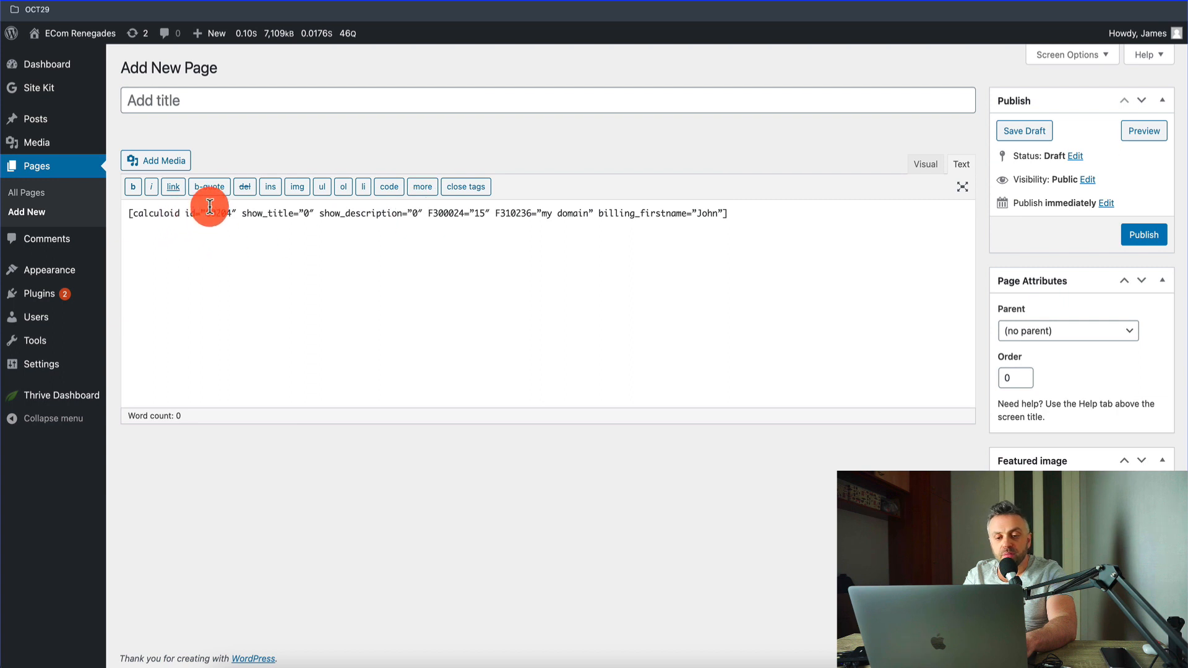
Step: Return to the new WordPress page, replace the shortcode's example id with 83541, and retype its quotation marks as straight quotes
double_click(223, 213)
key(super+v)
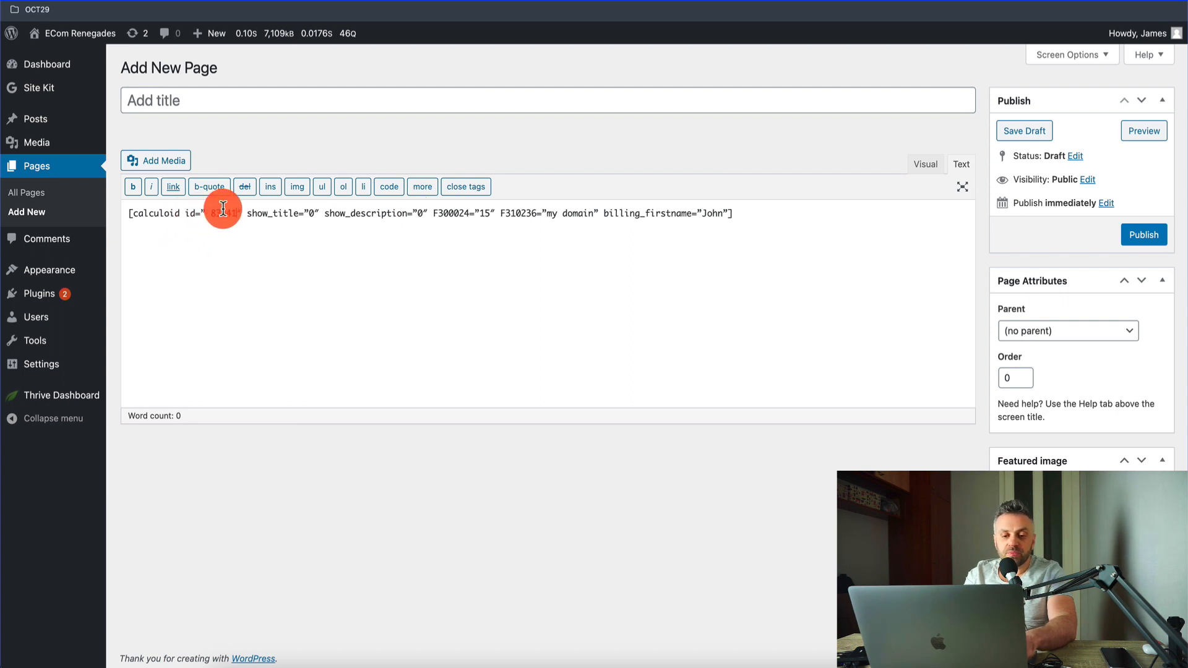
key(Left)
key(Left)
key(Left)
key(Left)
key(Left)
key(BackSpace)
key(BackSpace)
text(")
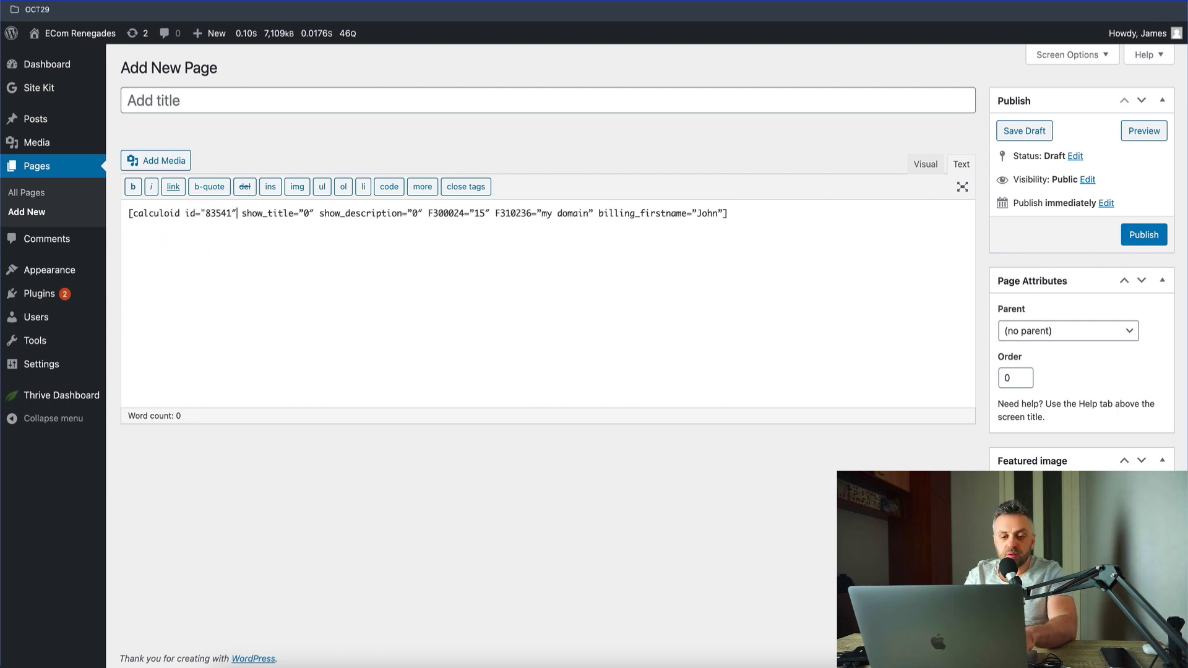
key(BackSpace)
text(")
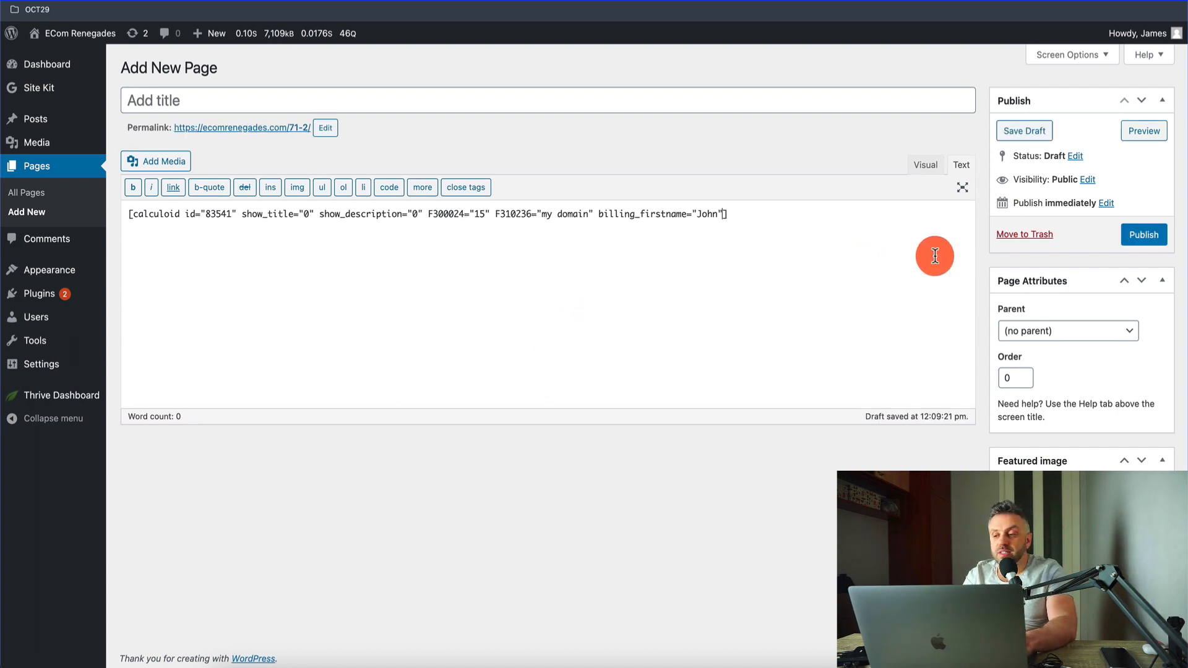
Step: Title the page "Calorie Calculator" and publish it
click(262, 91)
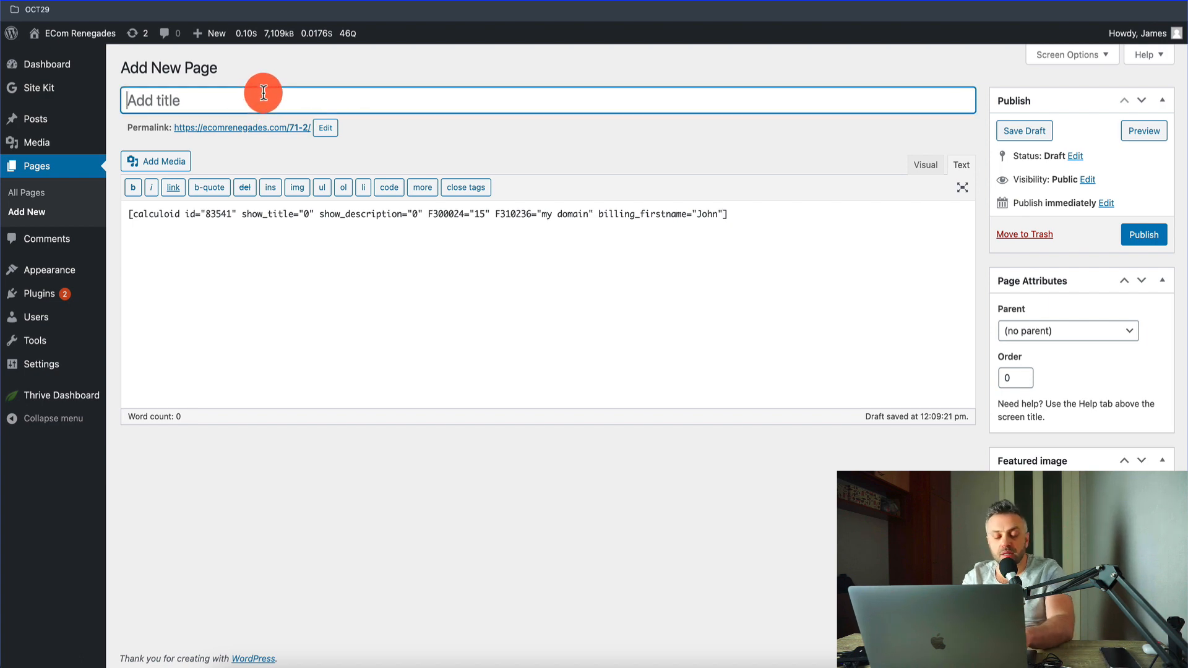
text(Calorie Calcu)
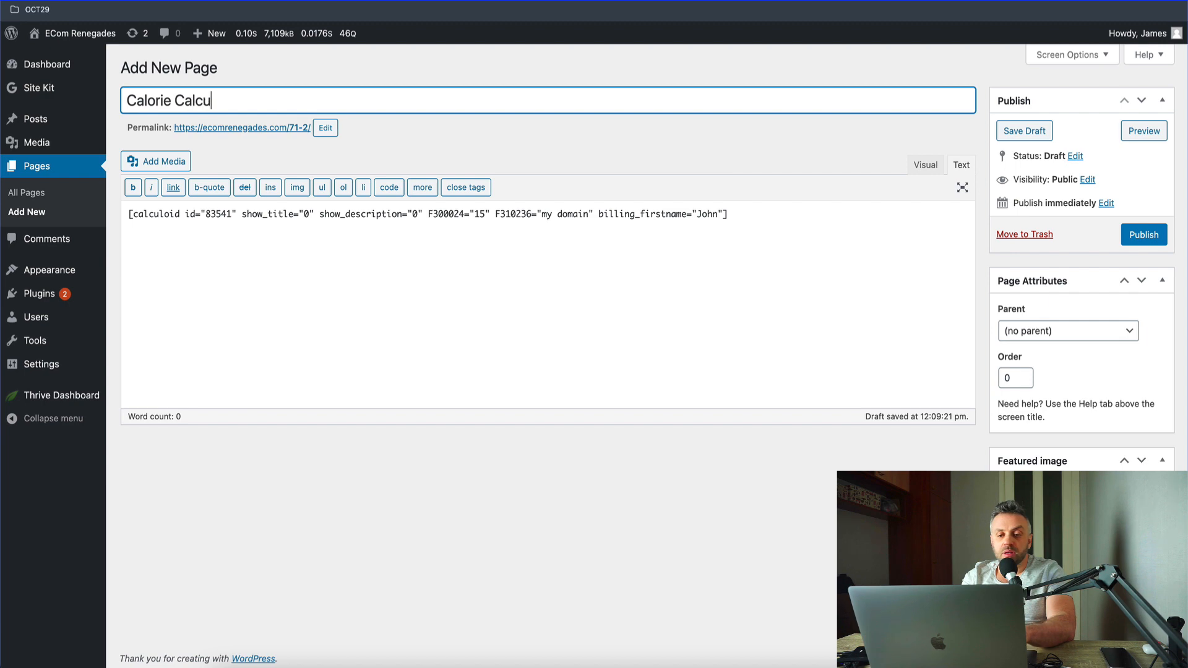
text(lator)
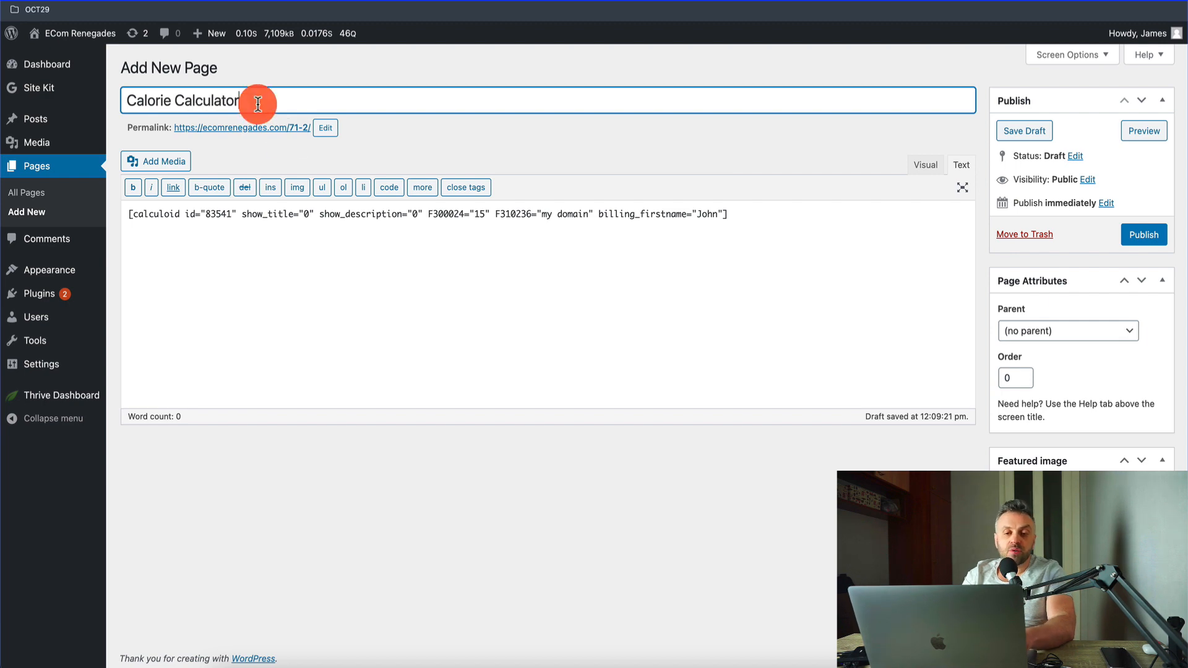
click(1150, 235)
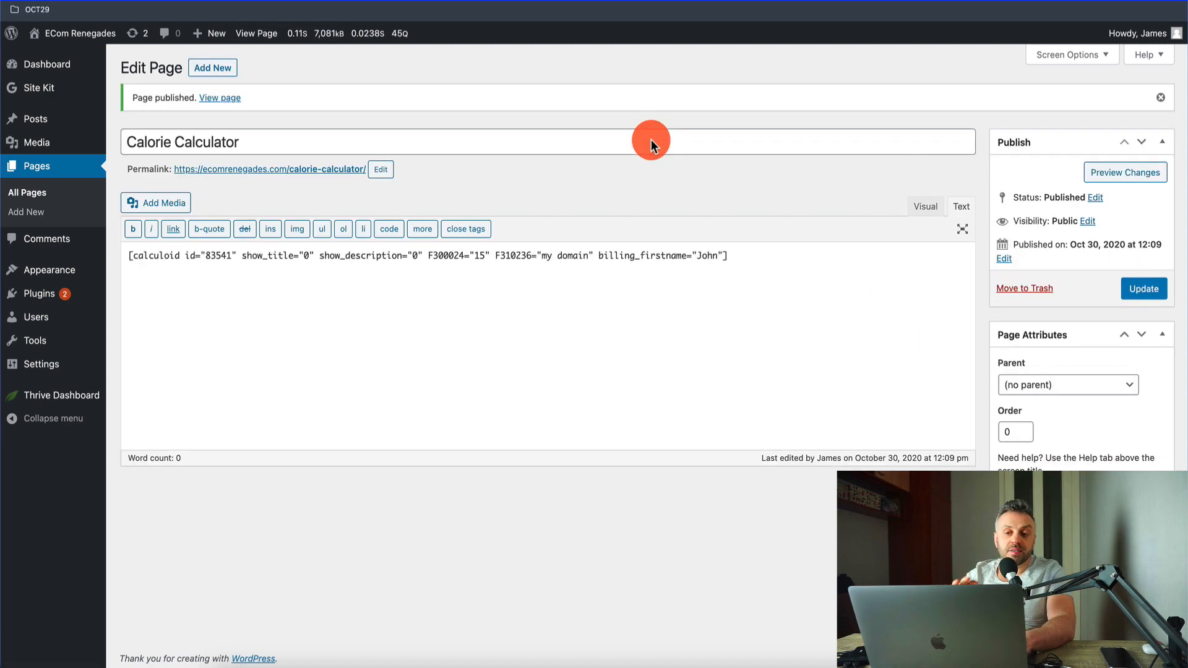
Step: Open the published Calorie Calculator page and review the embedded calculator from its title to the email form
click(332, 169)
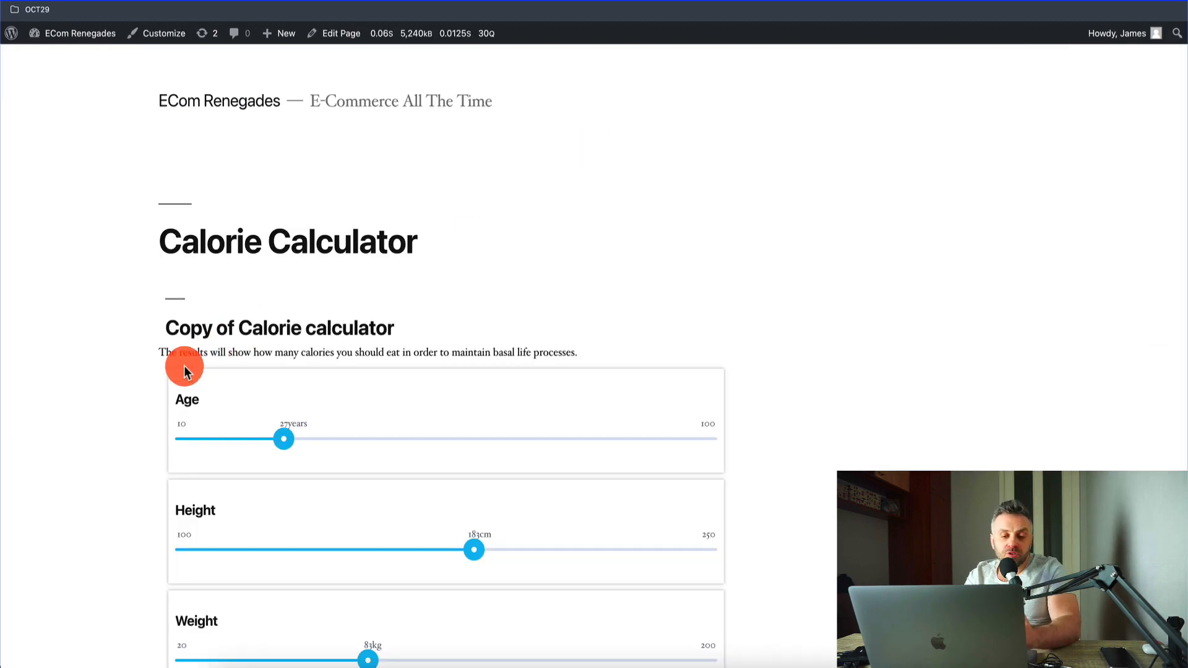
scroll(91, 393, down, 5)
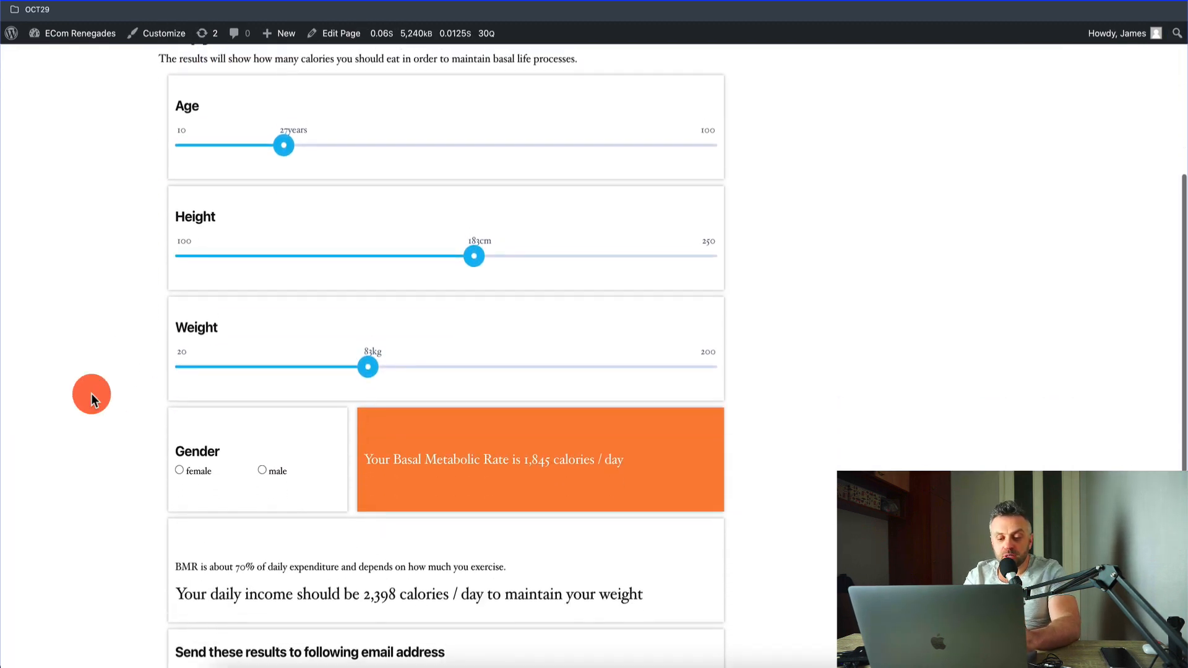
scroll(206, 252, up, 2)
scroll(207, 253, up, 3)
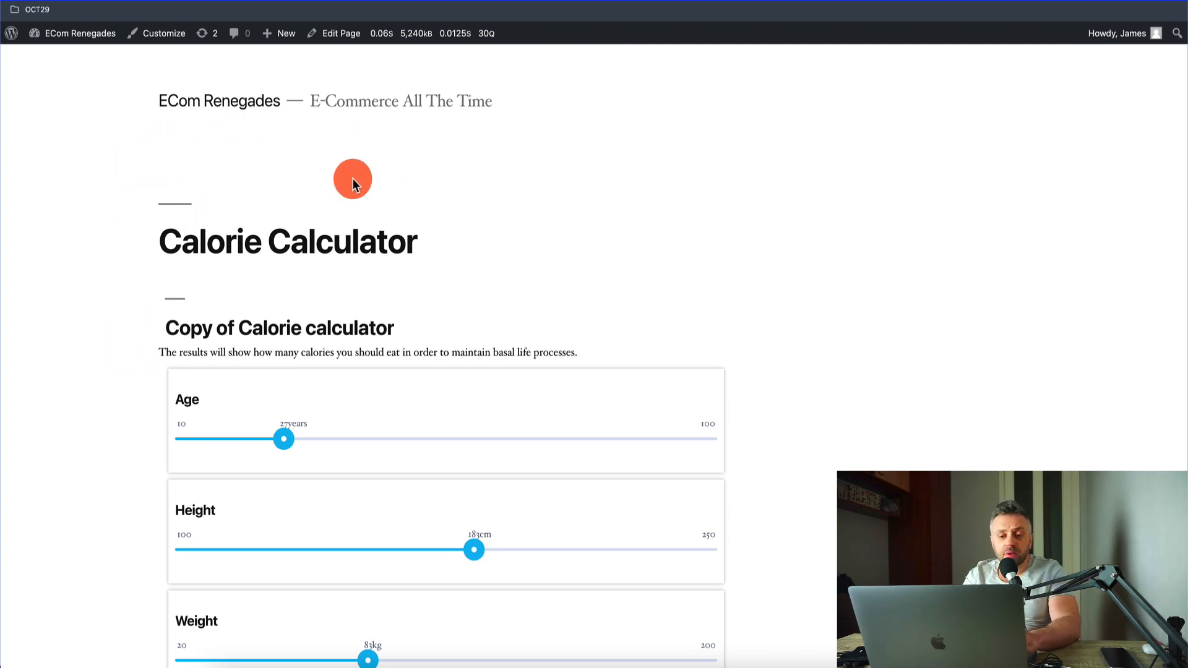
scroll(106, 457, down, 10)
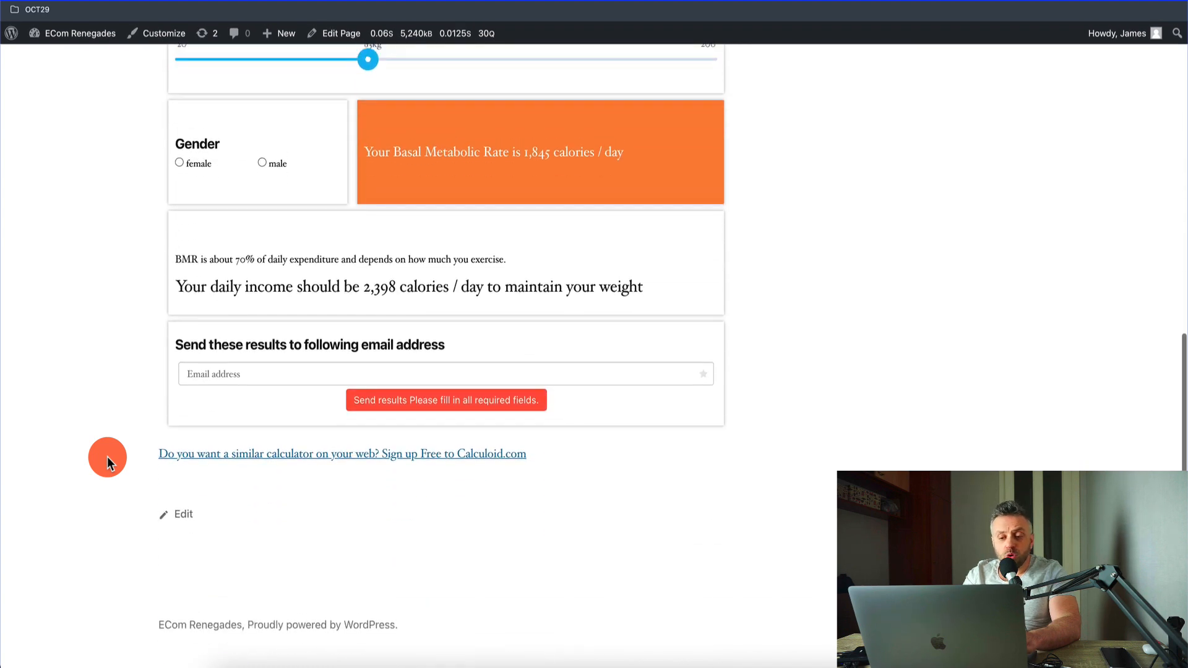
scroll(130, 337, up, 2)
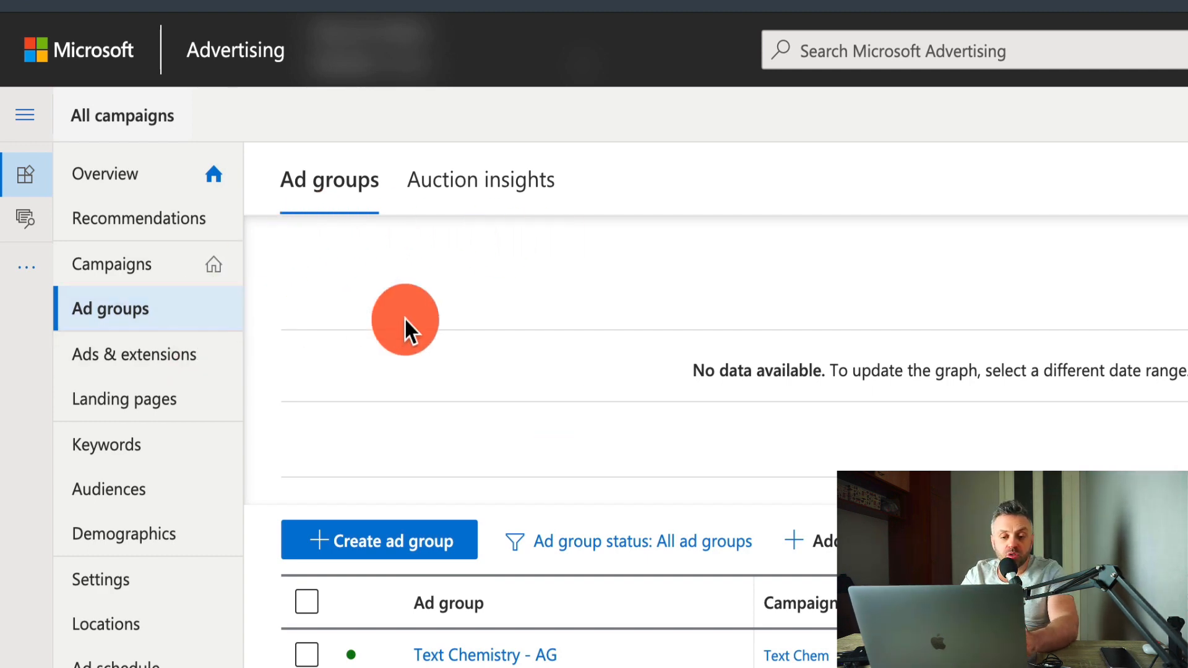
Step: In Microsoft Advertising, create a campaign with the goal "Visits to my website" and Search ads as the ad type
click(177, 275)
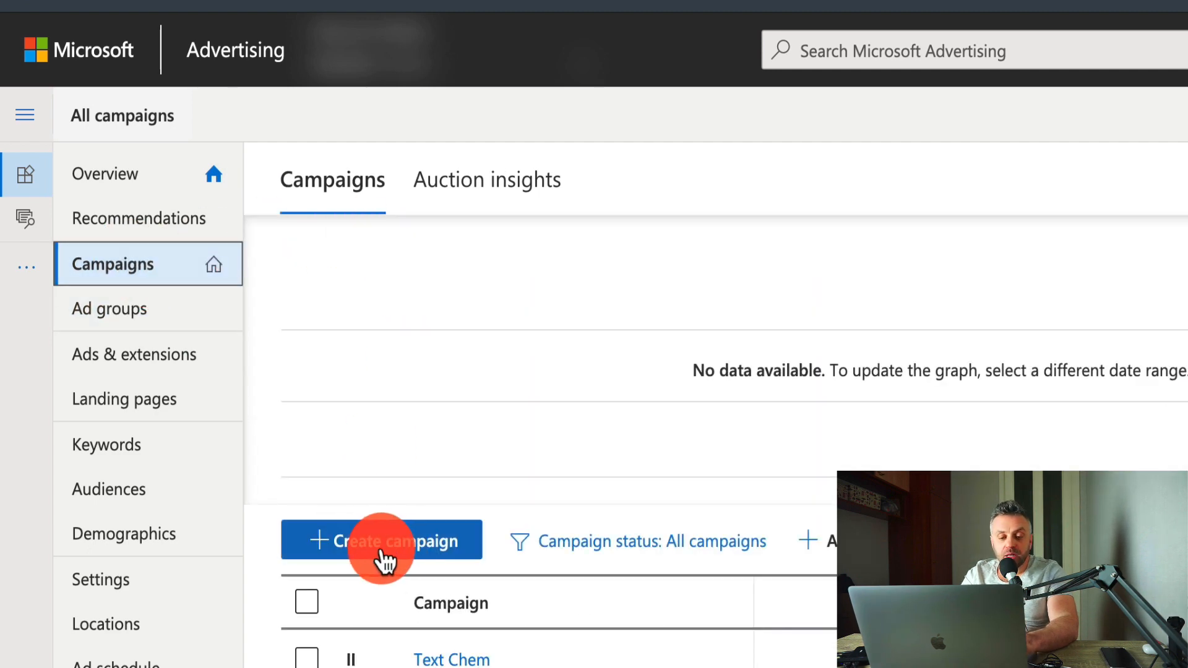
click(381, 554)
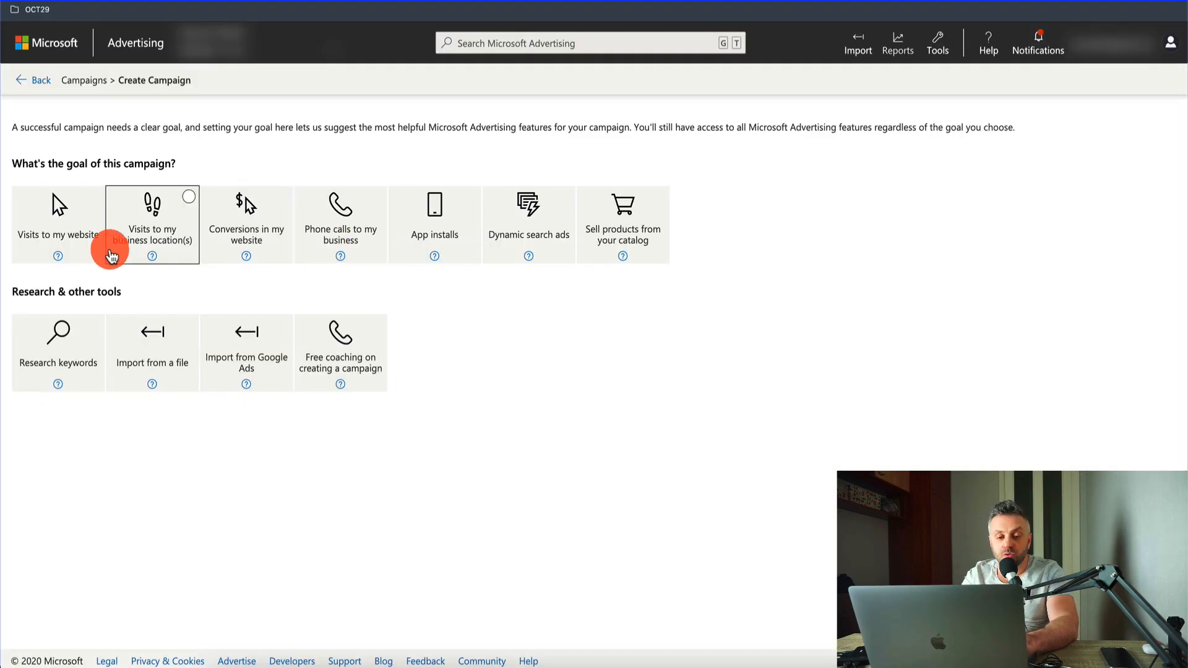
click(73, 234)
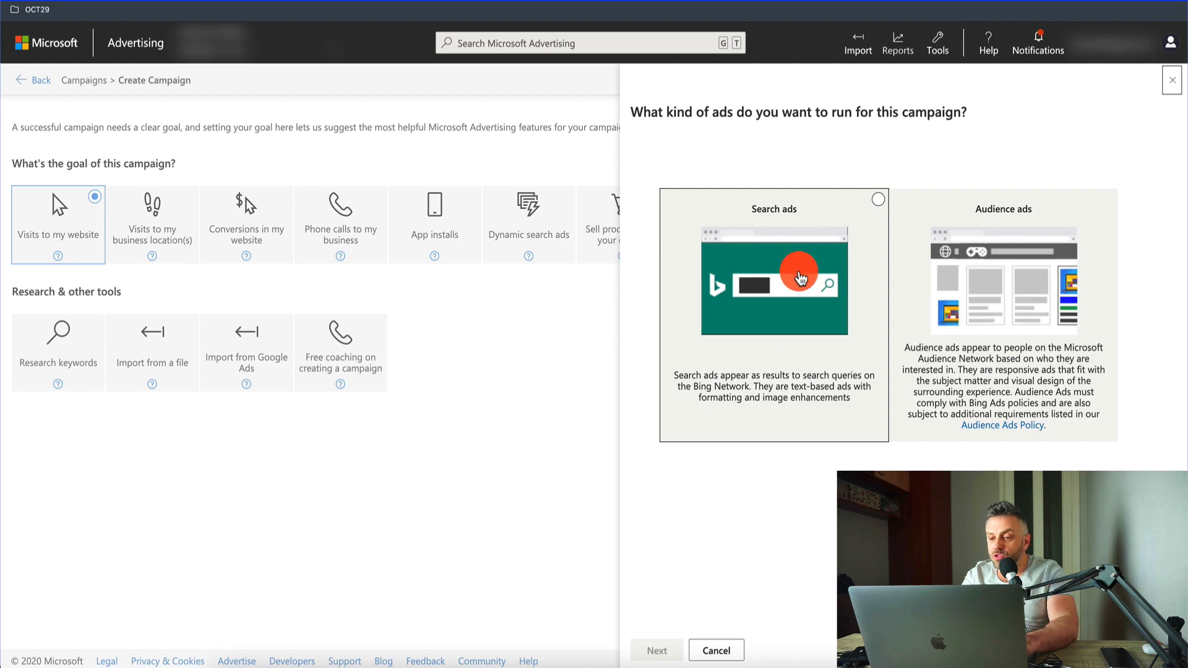
click(792, 253)
click(650, 649)
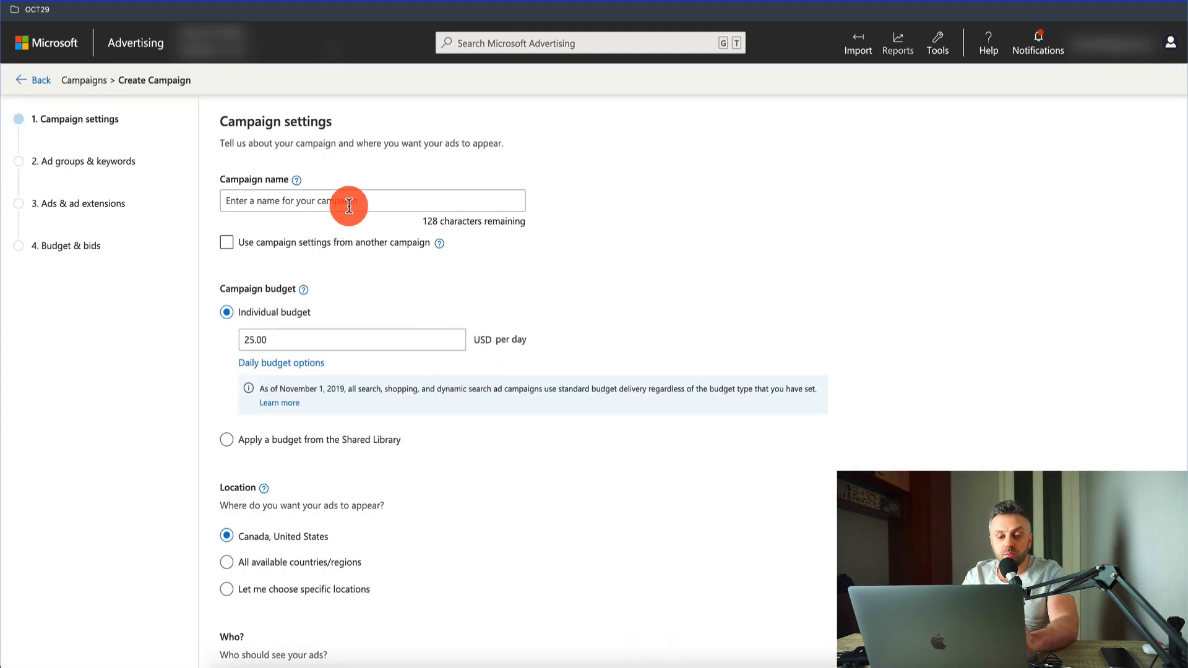
Step: Name the campaign "WeightLoss Campaign" and set its individual budget to 10 USD per day
click(381, 205)
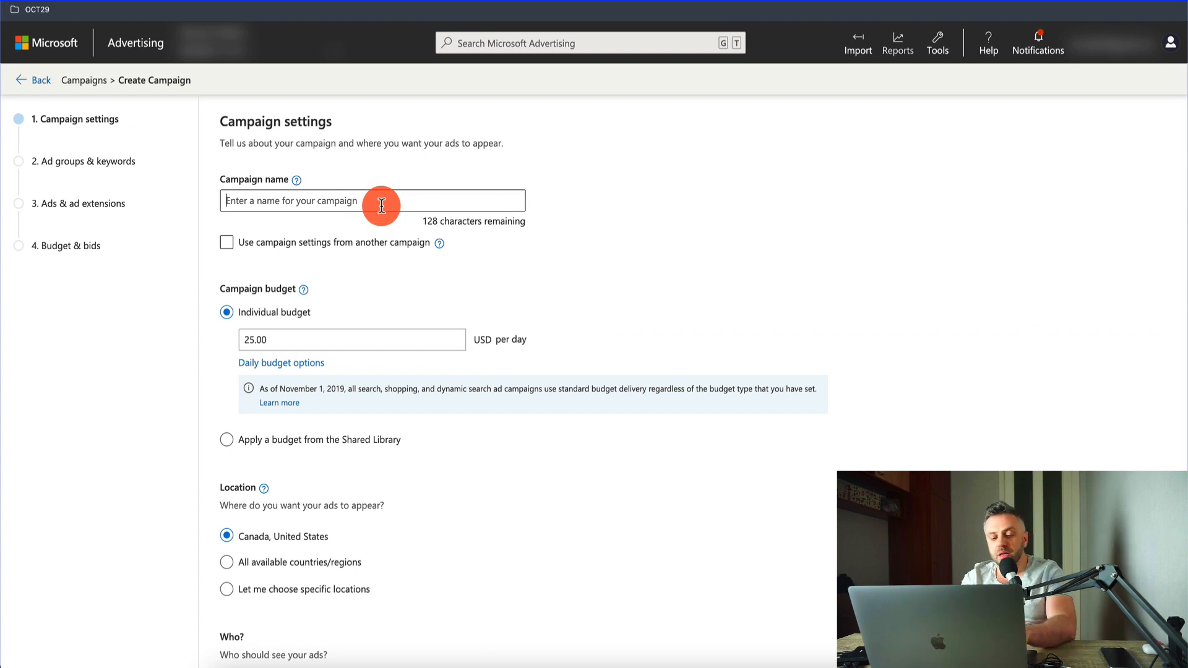
text(WeightLoss C)
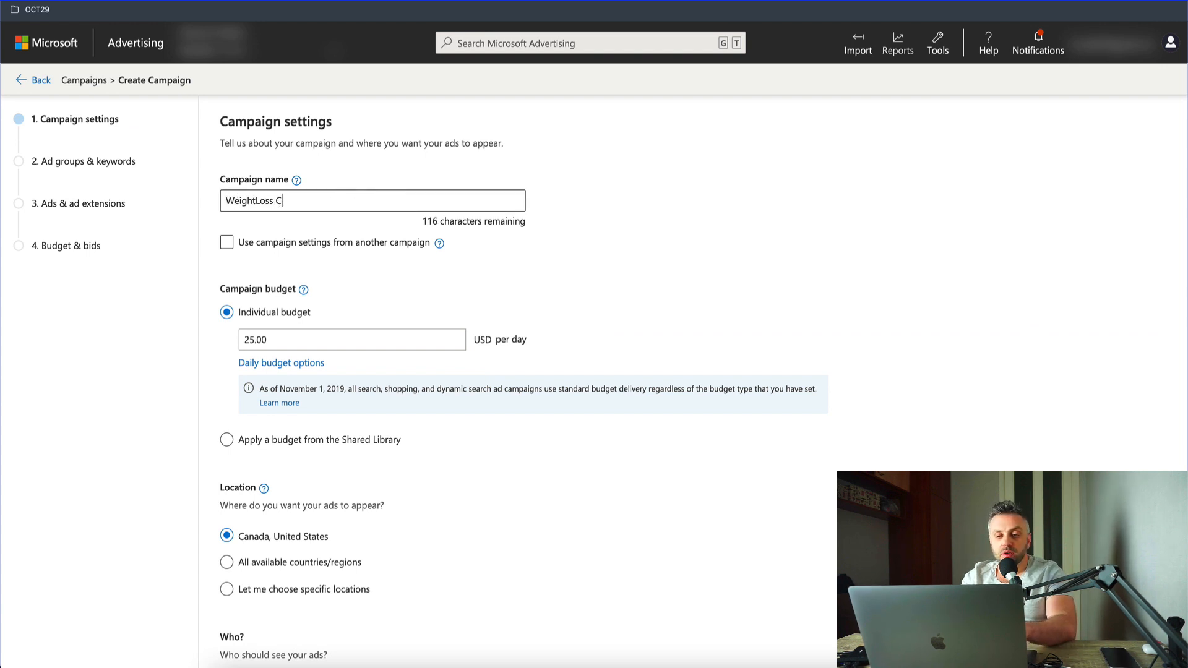
text(ampaign)
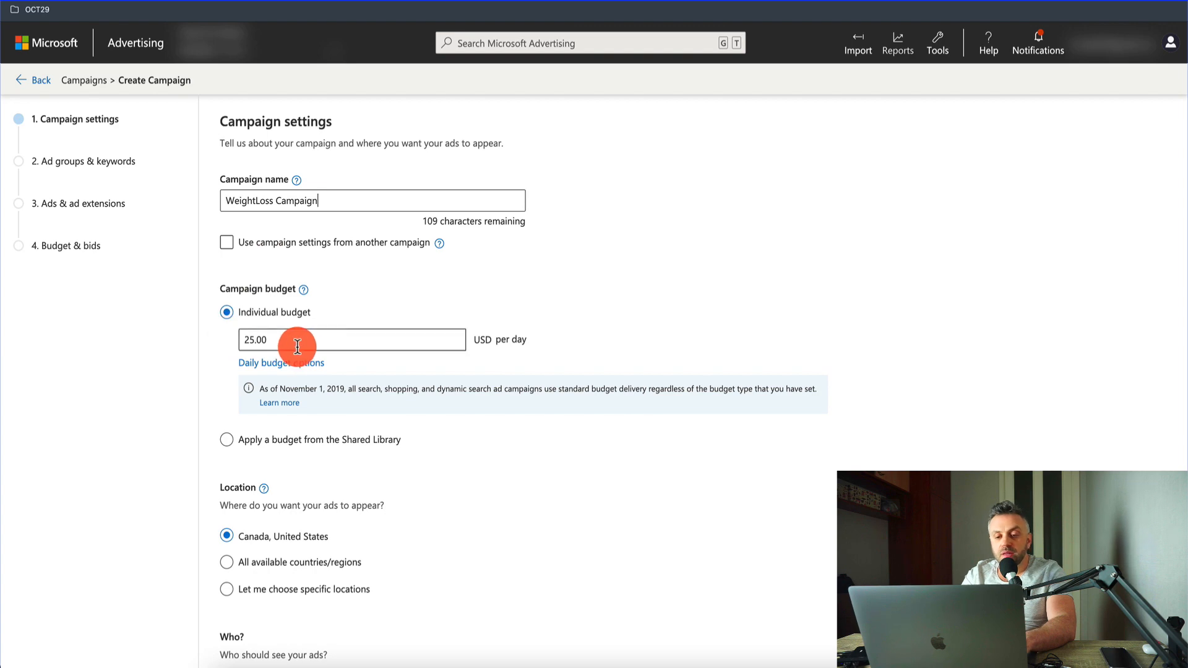
drag(299, 347, 207, 336)
text(10)
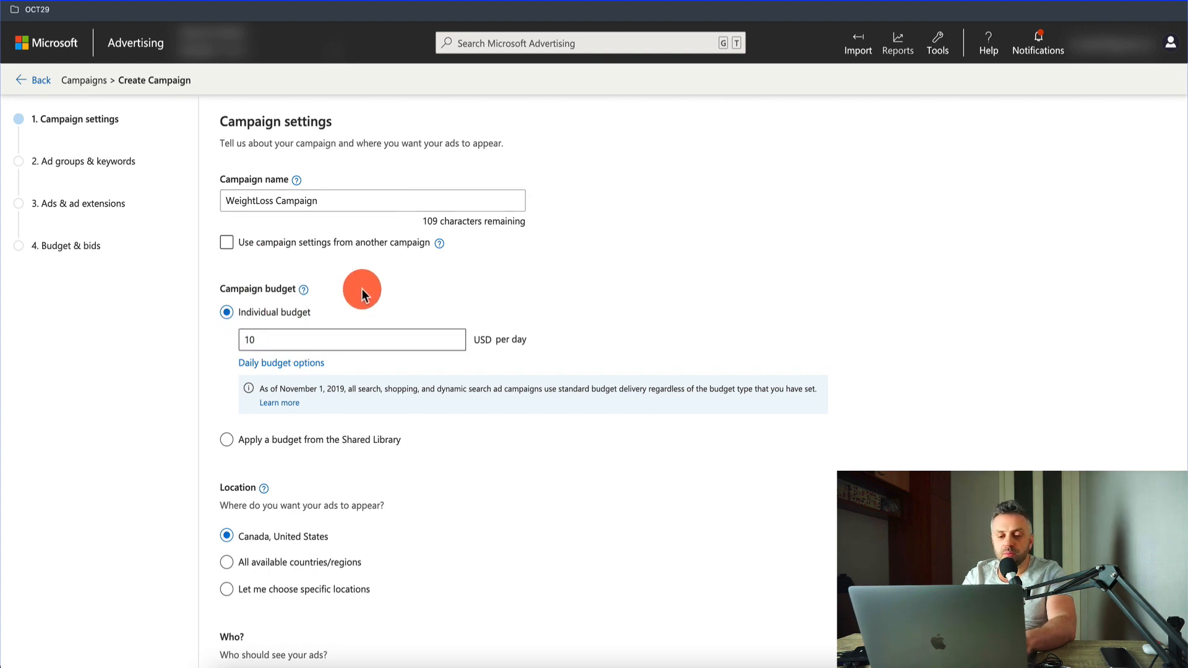
Step: Choose specific locations for the campaign and target the country United States
scroll(363, 287, down, 3)
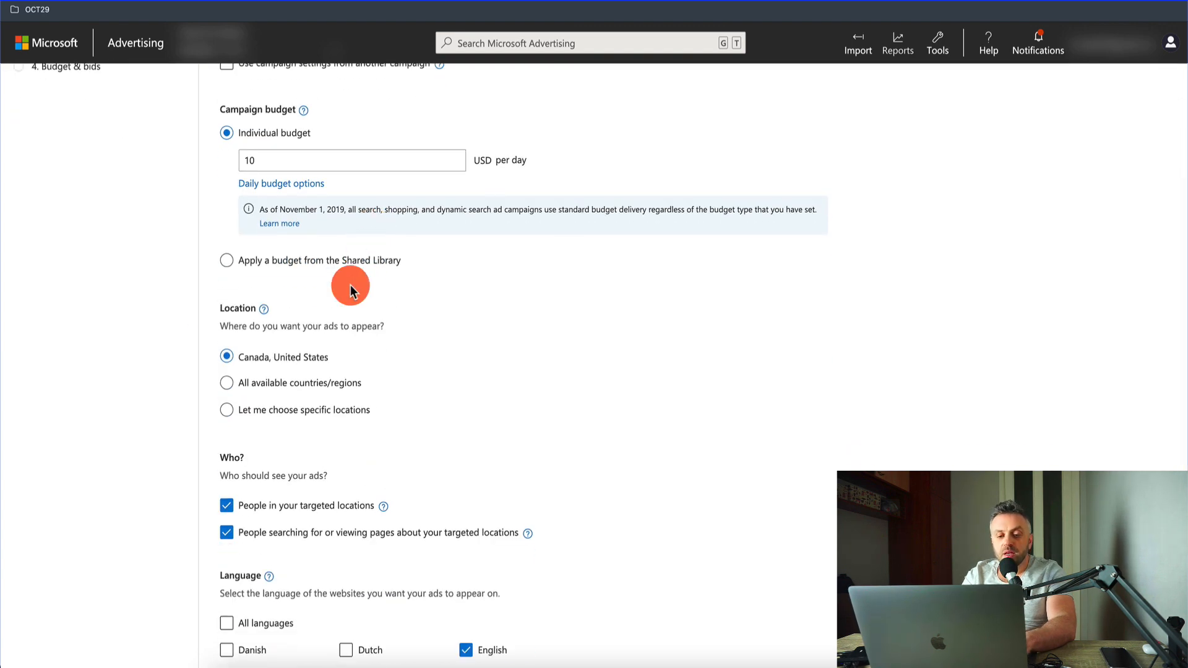
click(230, 408)
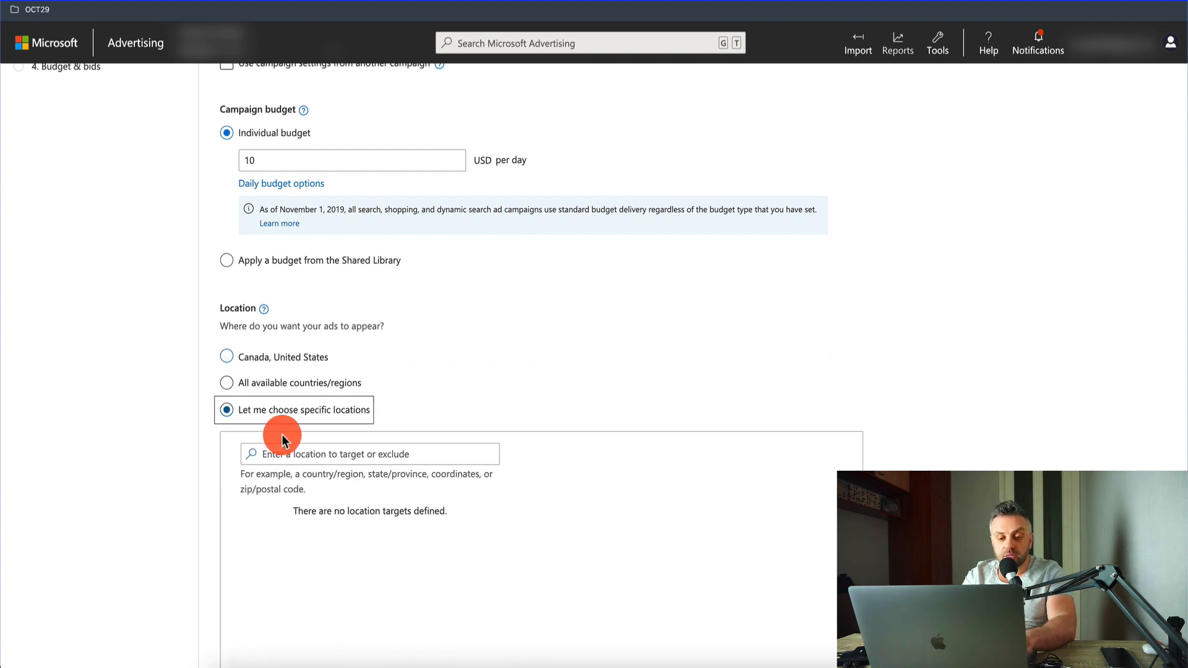
click(313, 461)
text(united s)
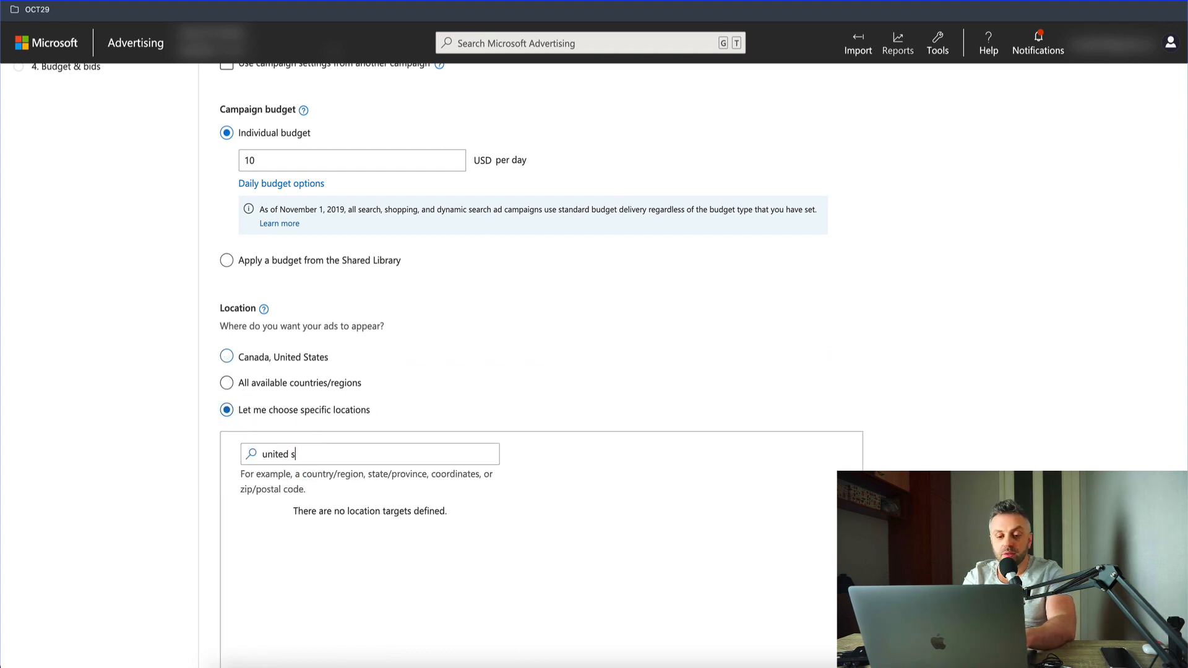
text(tates)
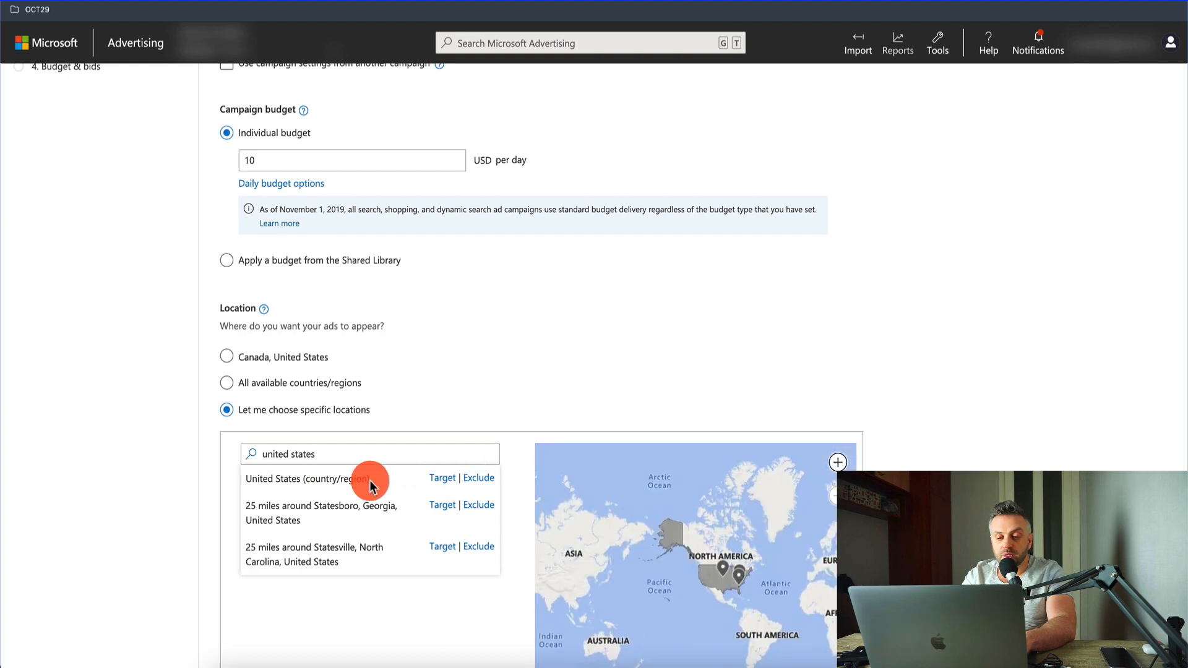
click(433, 479)
Step: Exclude people searching for or viewing pages about the targeted locations, and save the campaign settings to continue to ad groups
scroll(216, 472, down, 3)
scroll(220, 470, down, 6)
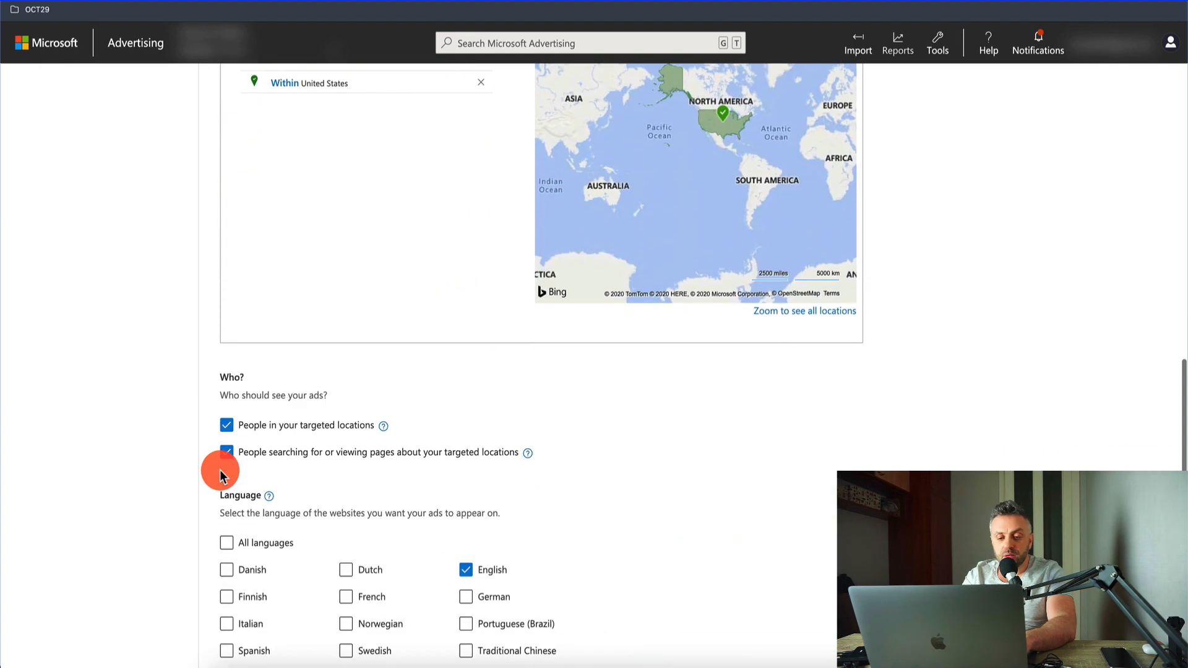
click(227, 385)
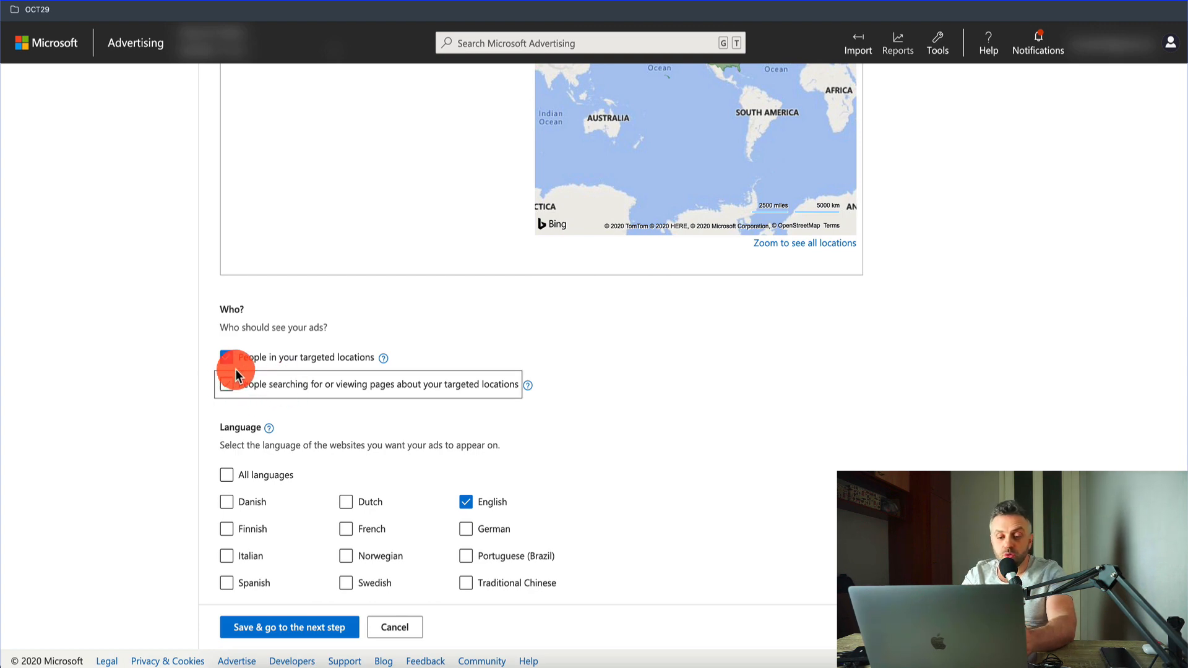
click(297, 629)
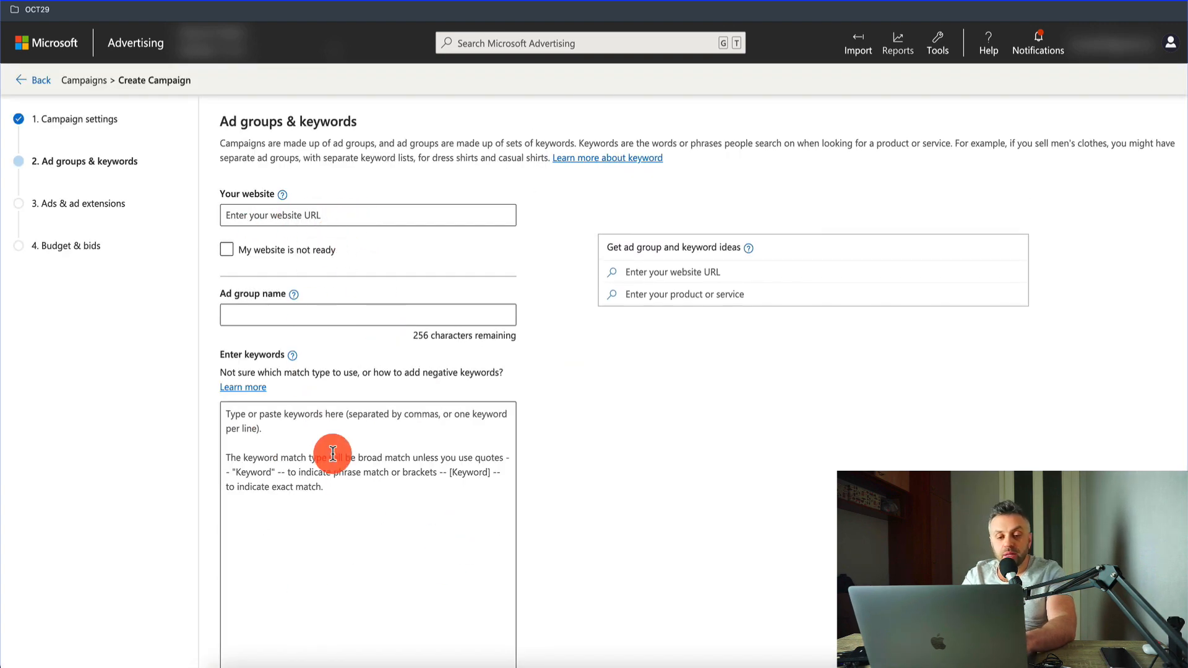
Step: Name the ad group AG1 and enter the keyword "free calorie calculator"
scroll(341, 465, down, 1)
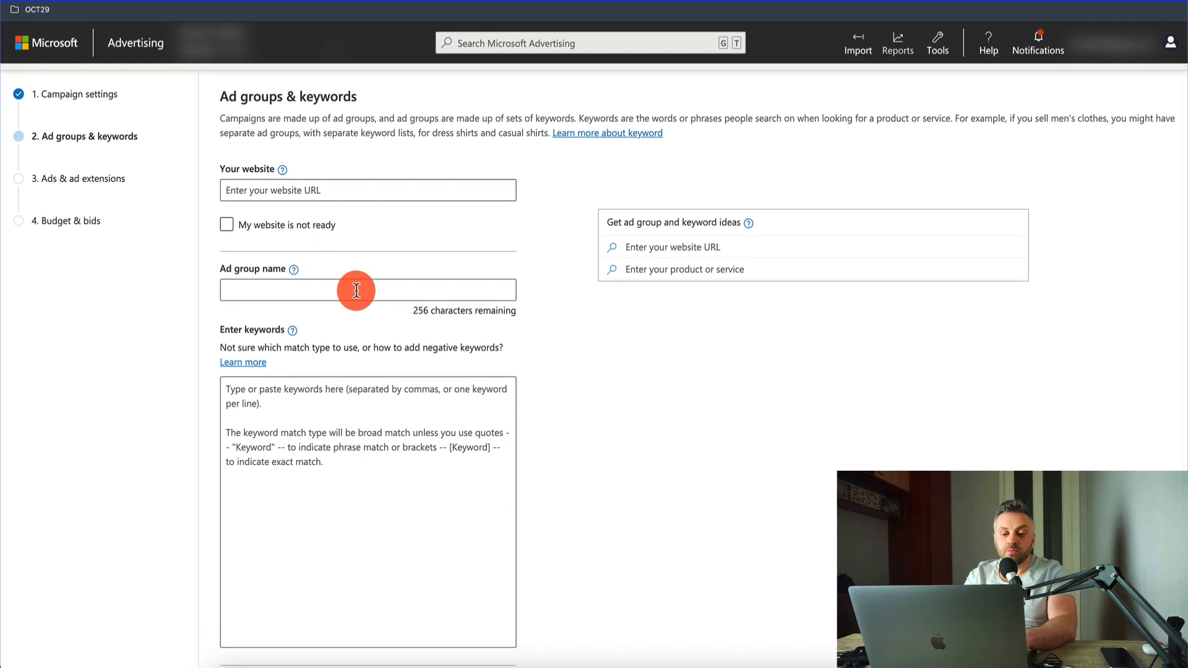
click(356, 290)
text(AG1)
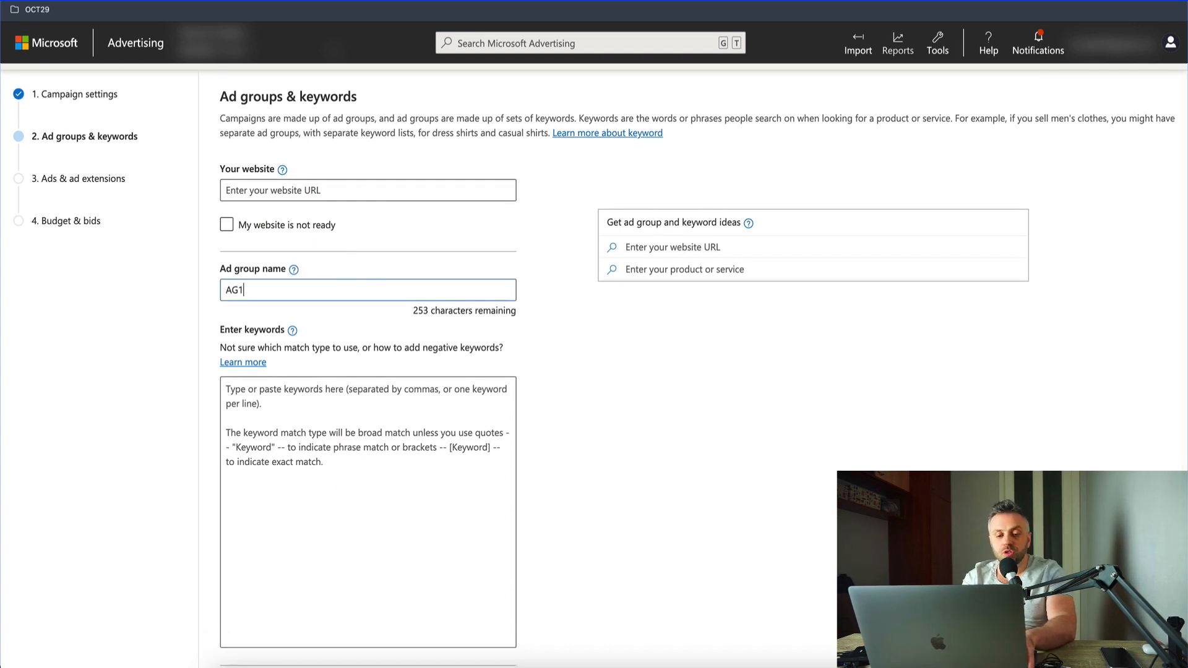
click(244, 418)
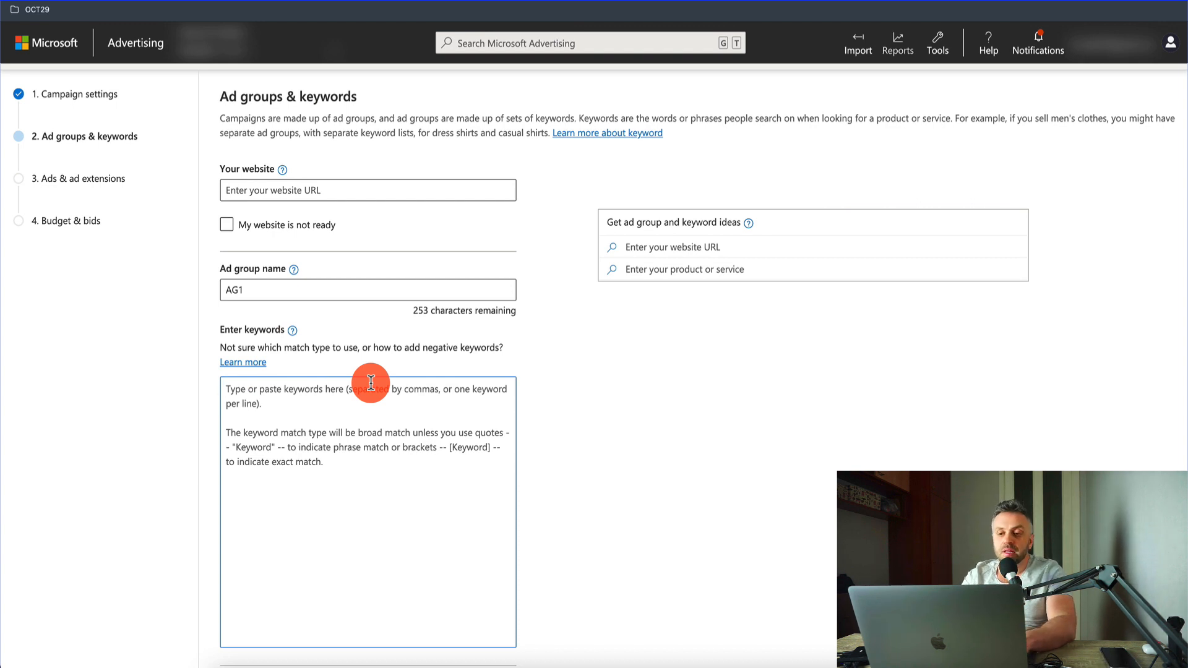
text(calorie ca)
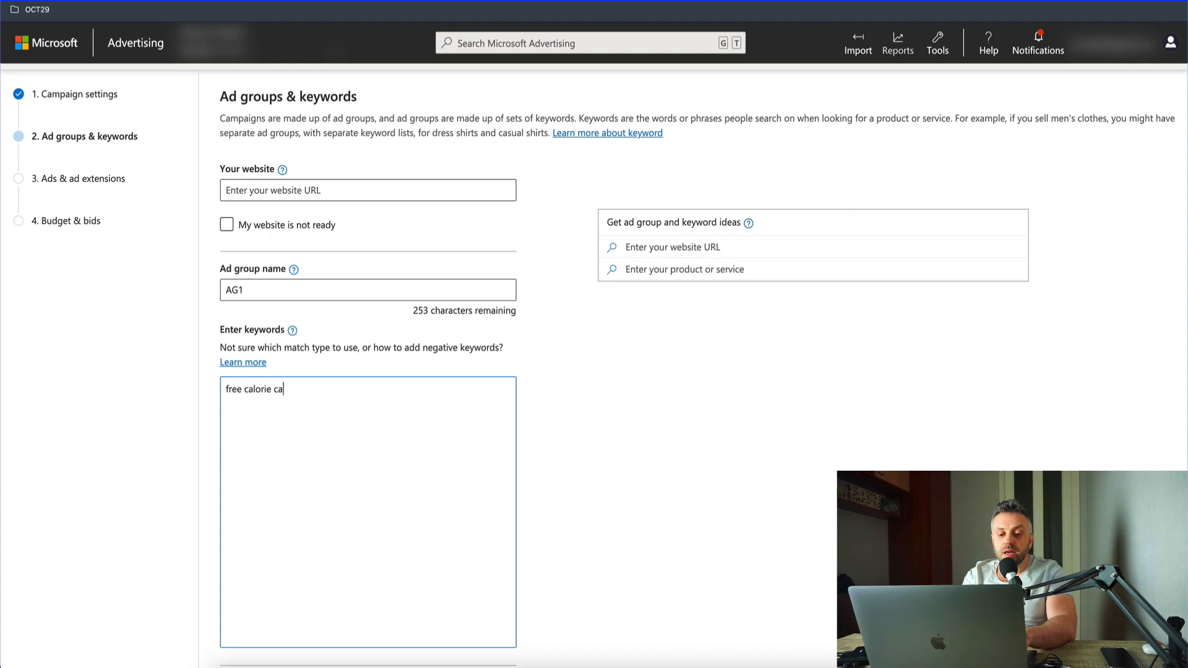
text(lculator)
Step: Switch to Google and search for "free calorie calculator"
click(784, 296)
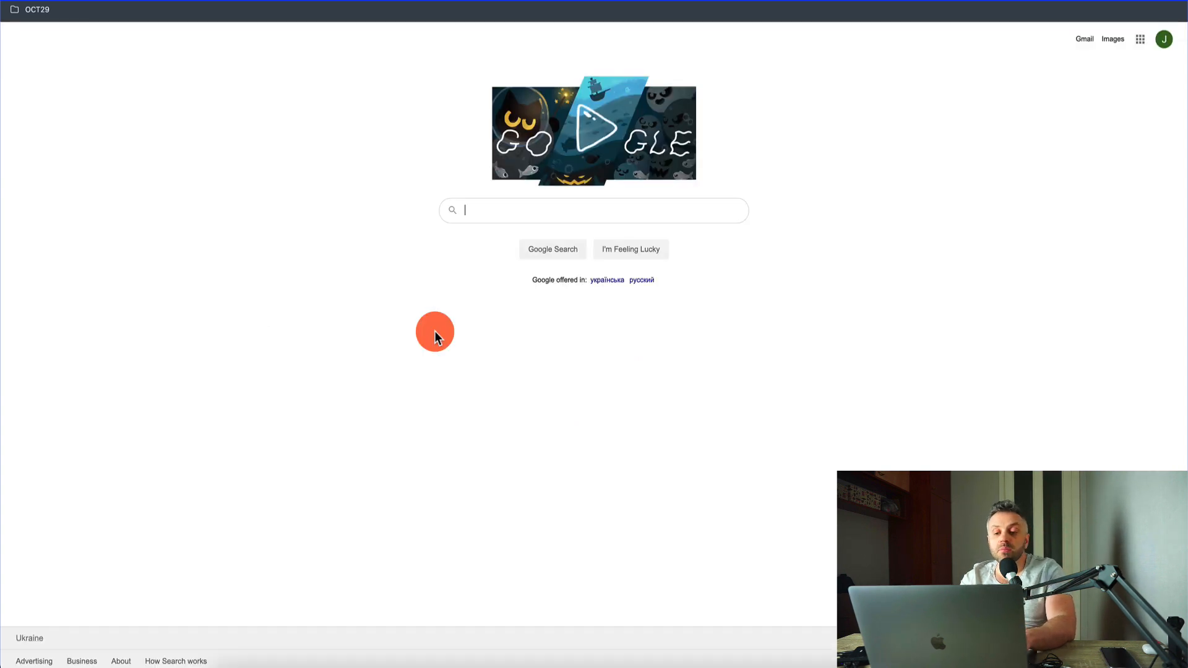
text(c)
key(BackSpace)
text(free cal)
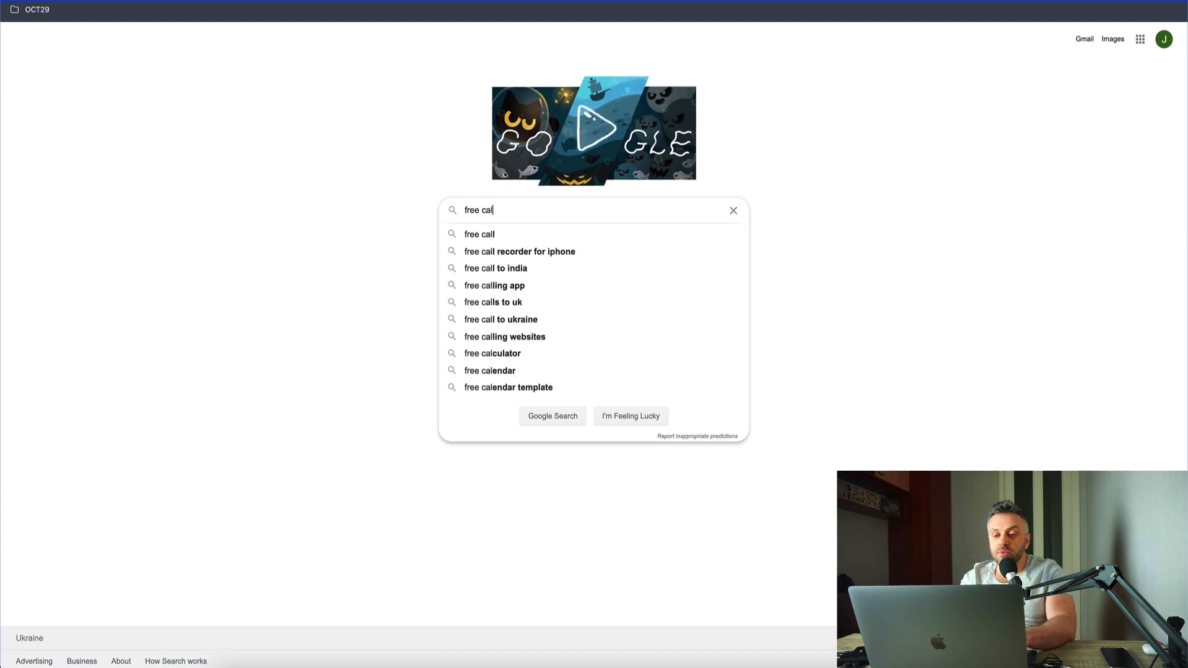
text(orie calcu)
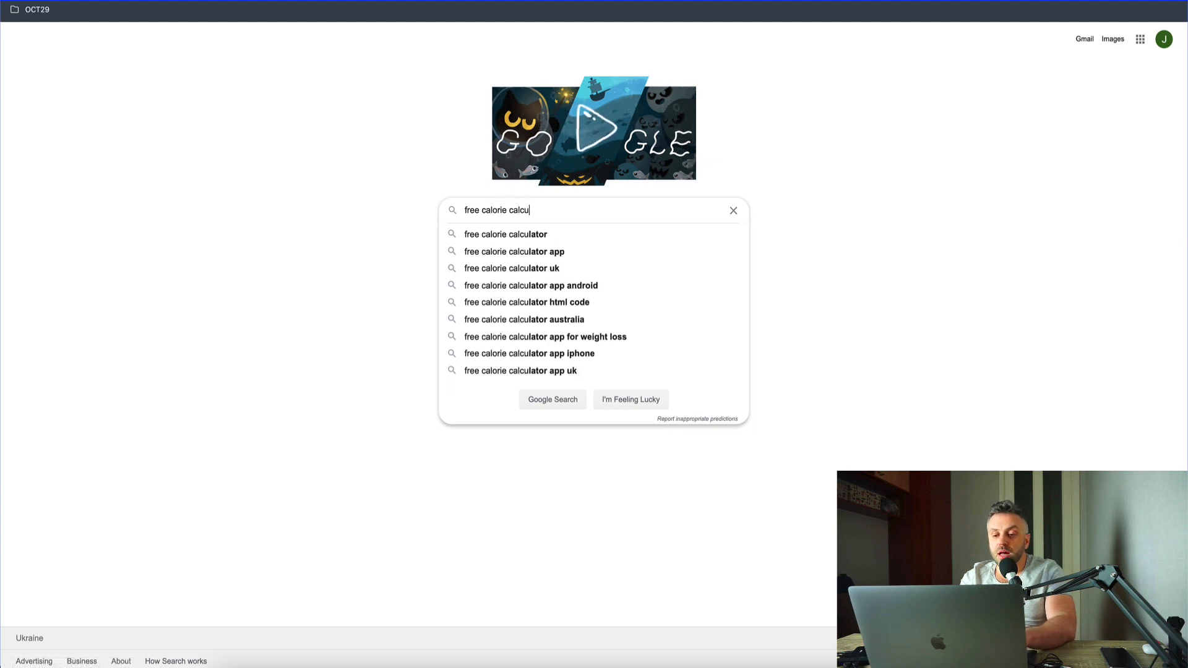
key(Down)
key(Return)
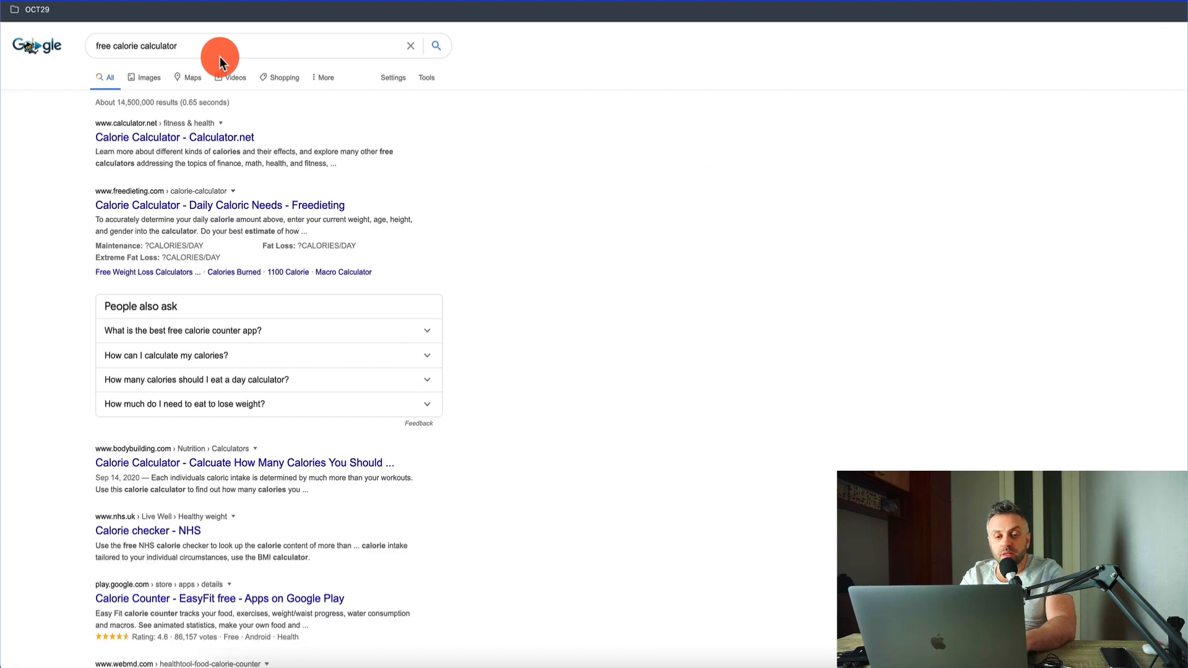
Step: Copy Google's related searches for "free calorie calculator" and paste them into the AG1 ad group's keyword list in Microsoft Advertising
click(228, 46)
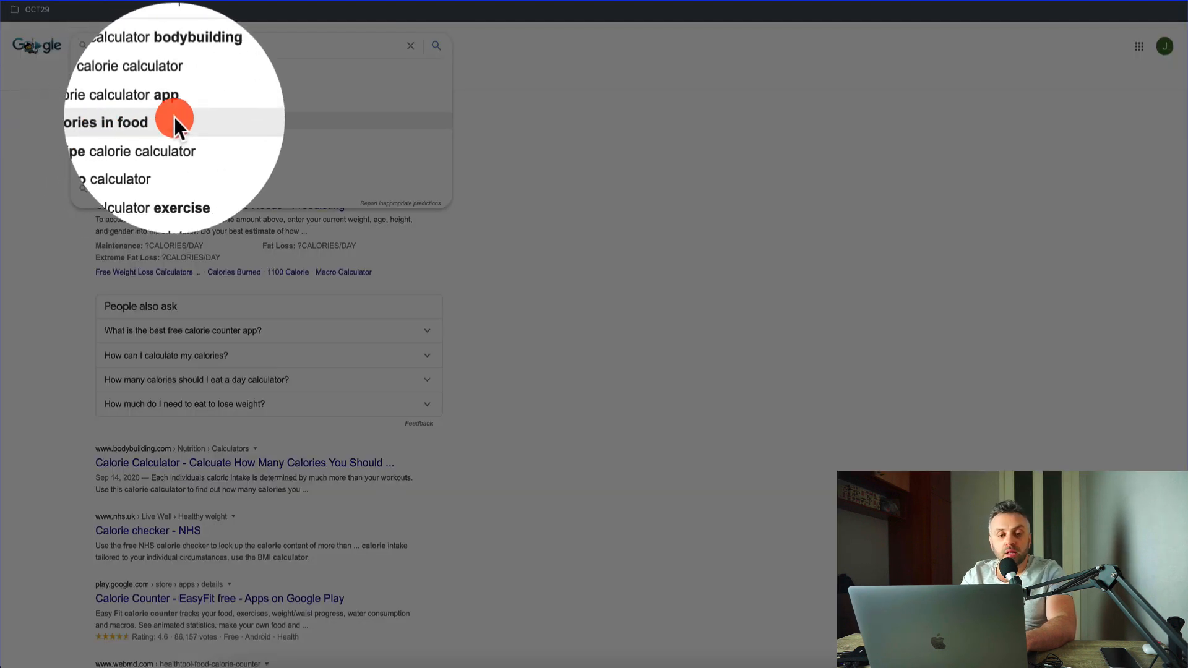
scroll(110, 329, down, 10)
scroll(110, 382, up, 2)
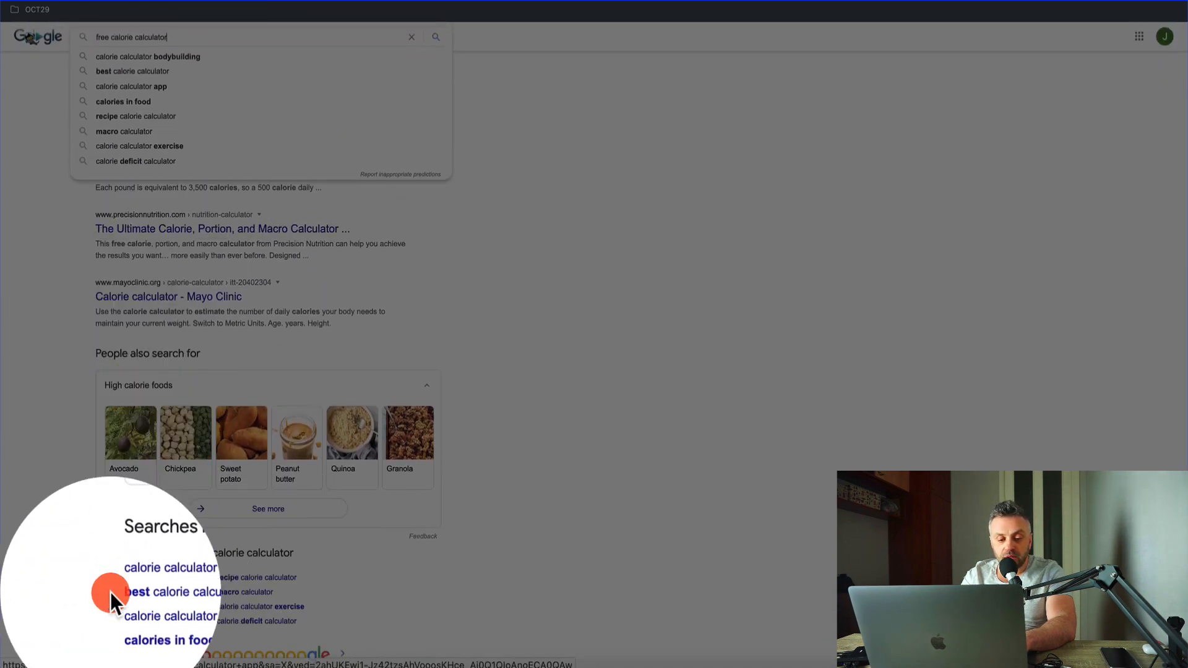
drag(94, 578, 304, 603)
key(super+c)
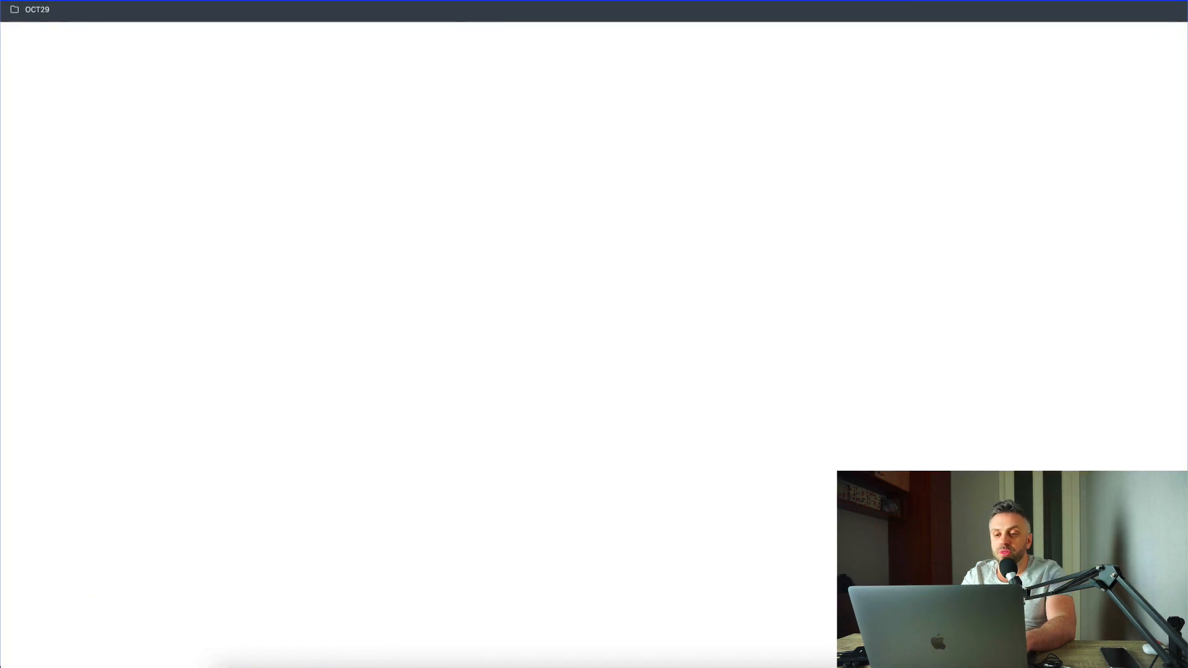
click(326, 424)
key(super+v)
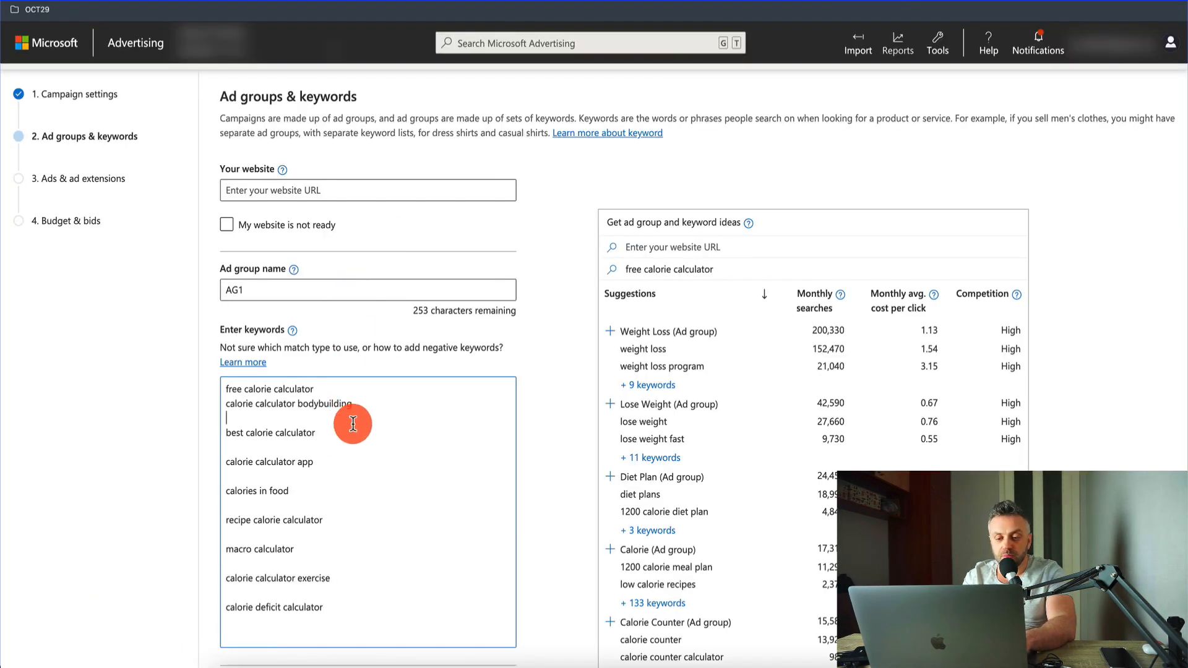
Step: Remove the keyword "calorie calculator bodybuilding" and the blank lines between the keywords down to "calories in food"
key(Left)
key(super+BackSpace)
key(Down)
key(BackSpace)
key(BackSpace)
key(Down)
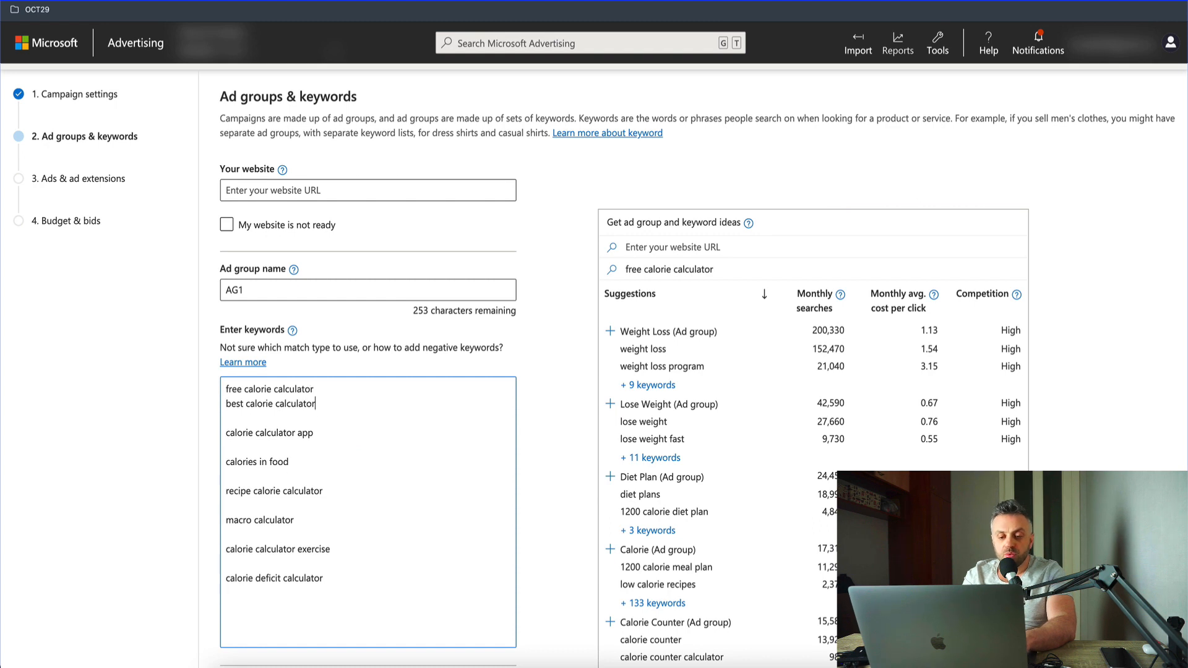
key(Delete)
Step: Delete the keywords "calories in food" and "recipe calorie calculator" from the list
key(Delete)
key(End)
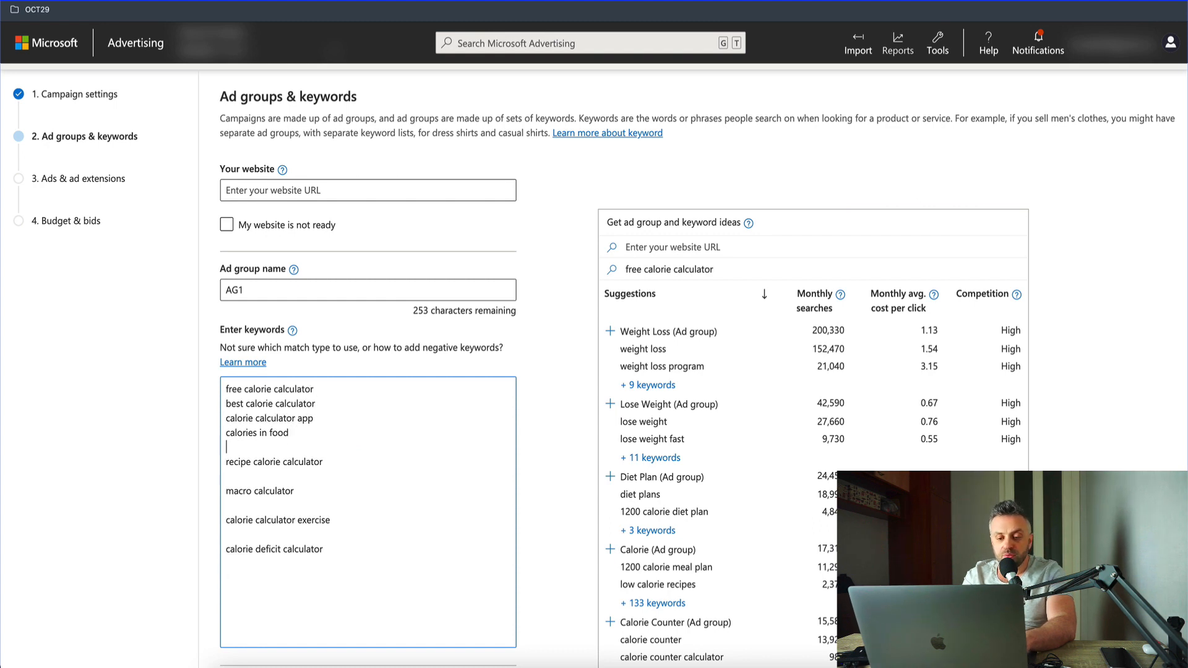
key(Delete)
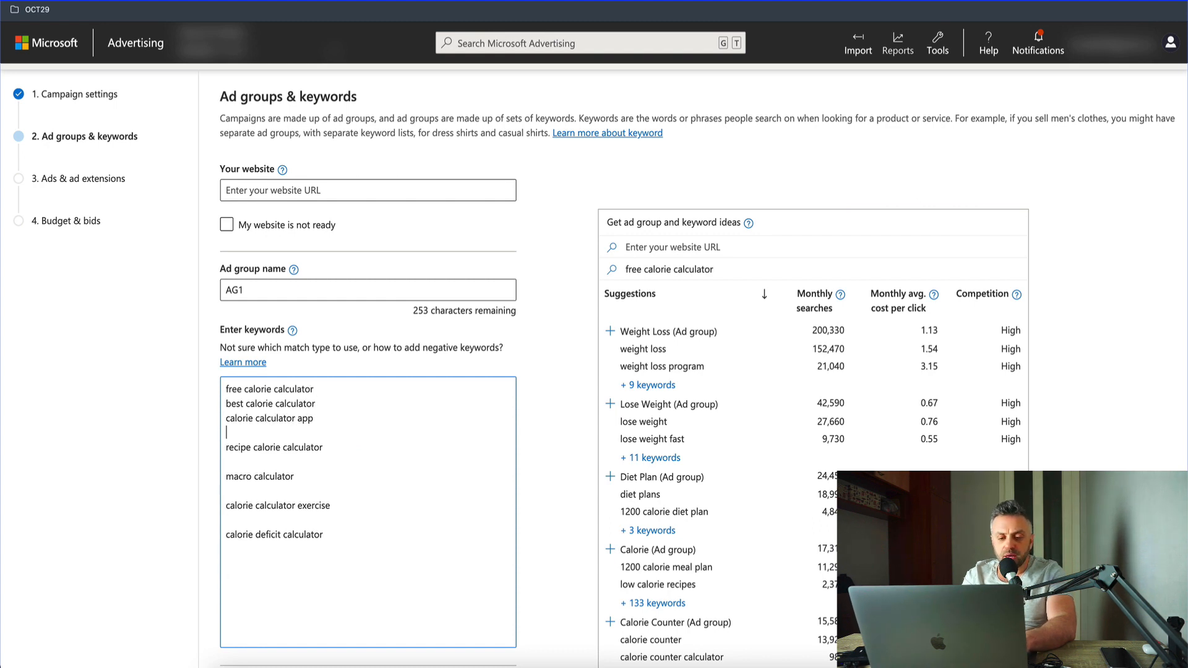
key(BackSpace)
key(shift+End)
key(BackSpace)
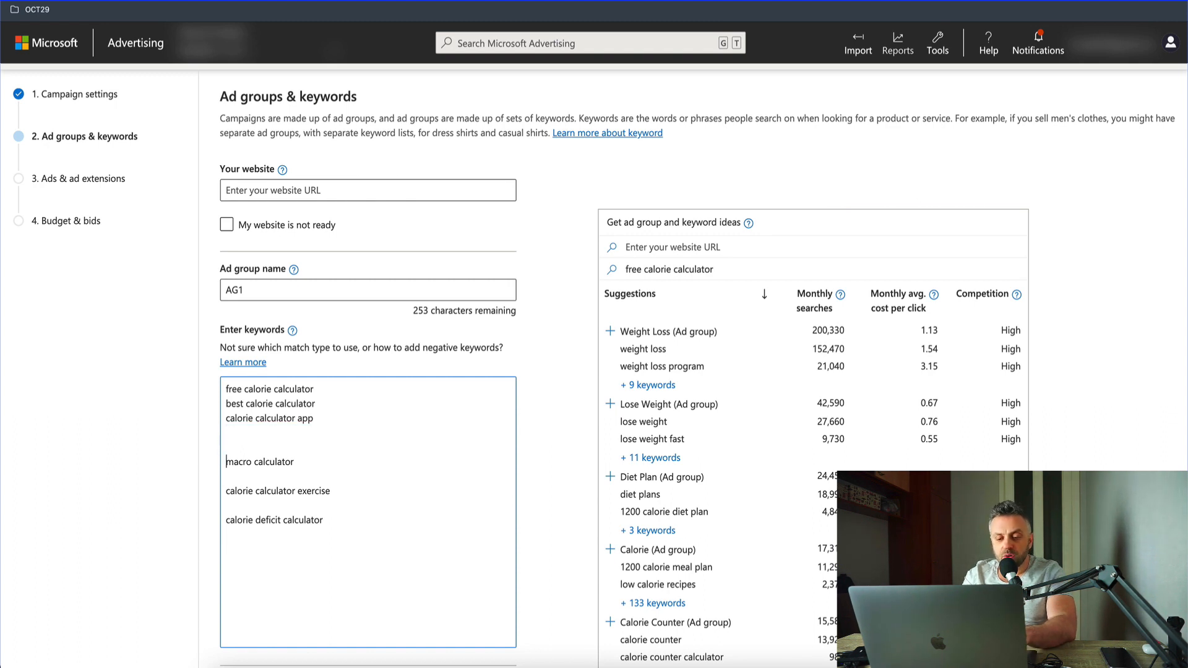
Step: Delete the keywords "macro calculator" and "calorie calculator exercise" with their blank lines, and start a new line after "calorie deficit calculator"
key(shift+End)
key(shift+Down)
key(shift+Down)
key(shift+End)
key(BackSpace)
key(BackSpace)
key(BackSpace)
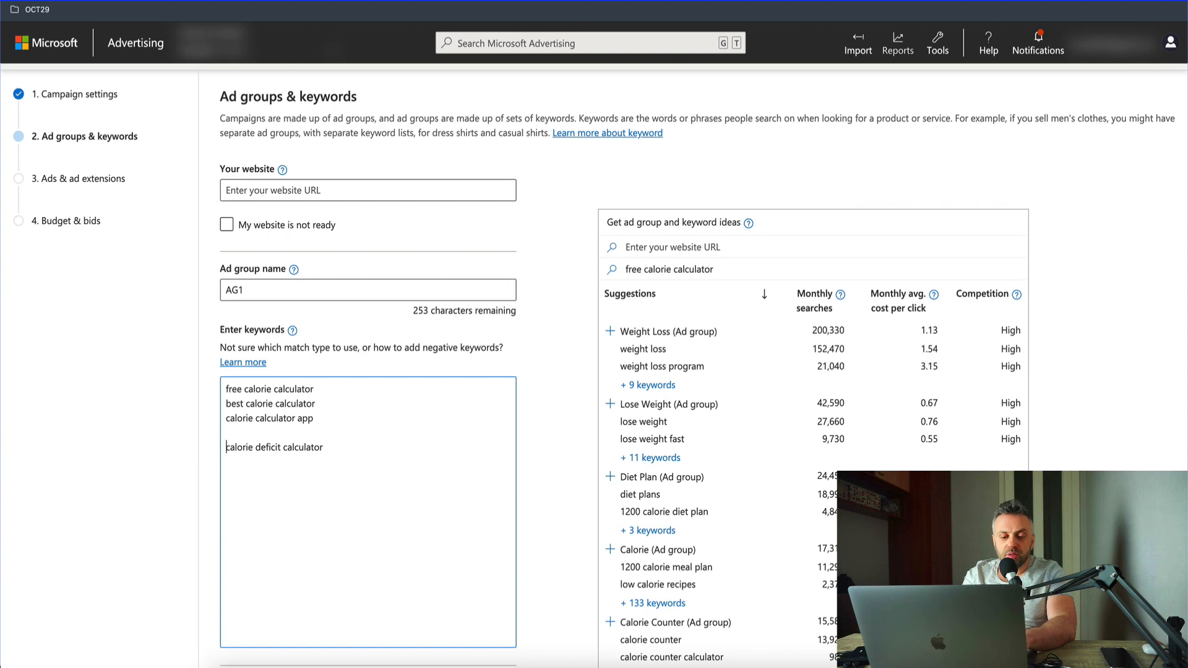
key(End)
key(Return)
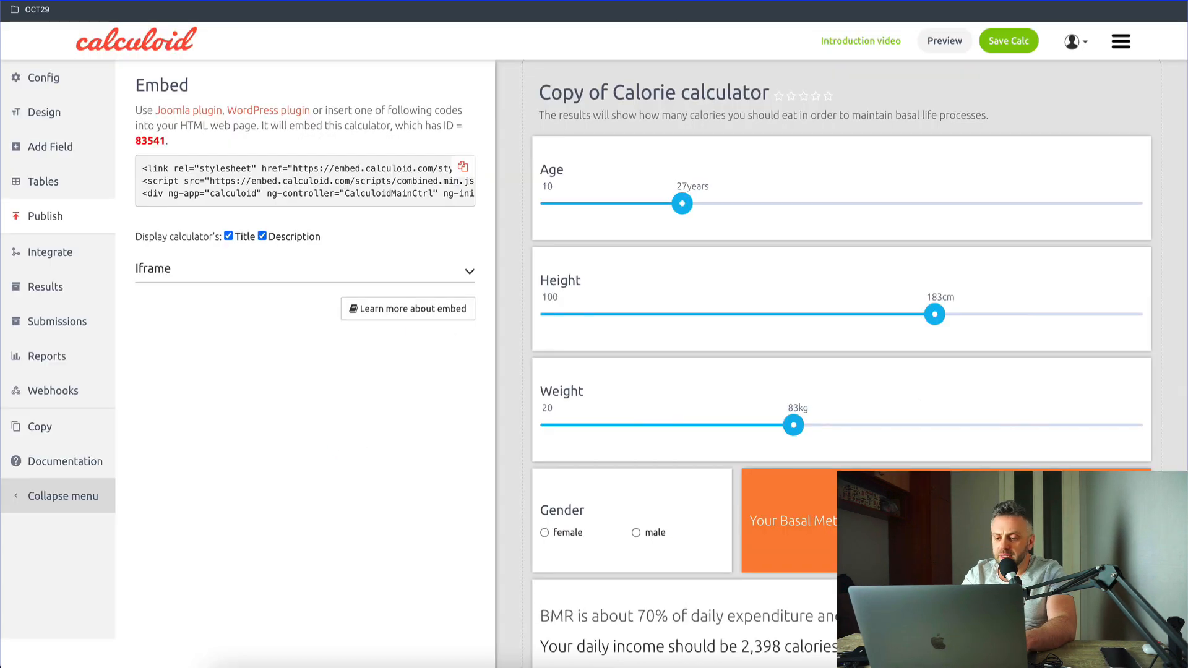
Step: Look up Calculoid's term "Basal Metabolic Rate" in Google and add the suggestion "basal metabolic rate calculator" to the Microsoft Advertising keyword list
scroll(636, 484, down, 5)
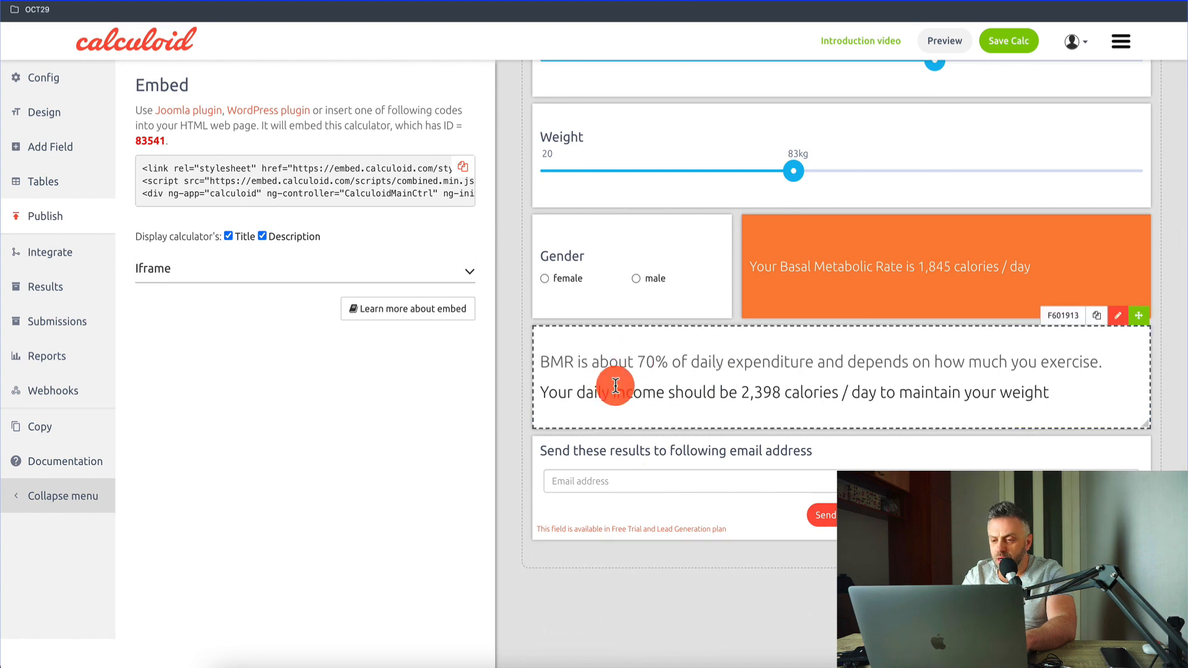
drag(904, 268, 780, 266)
key(super+c)
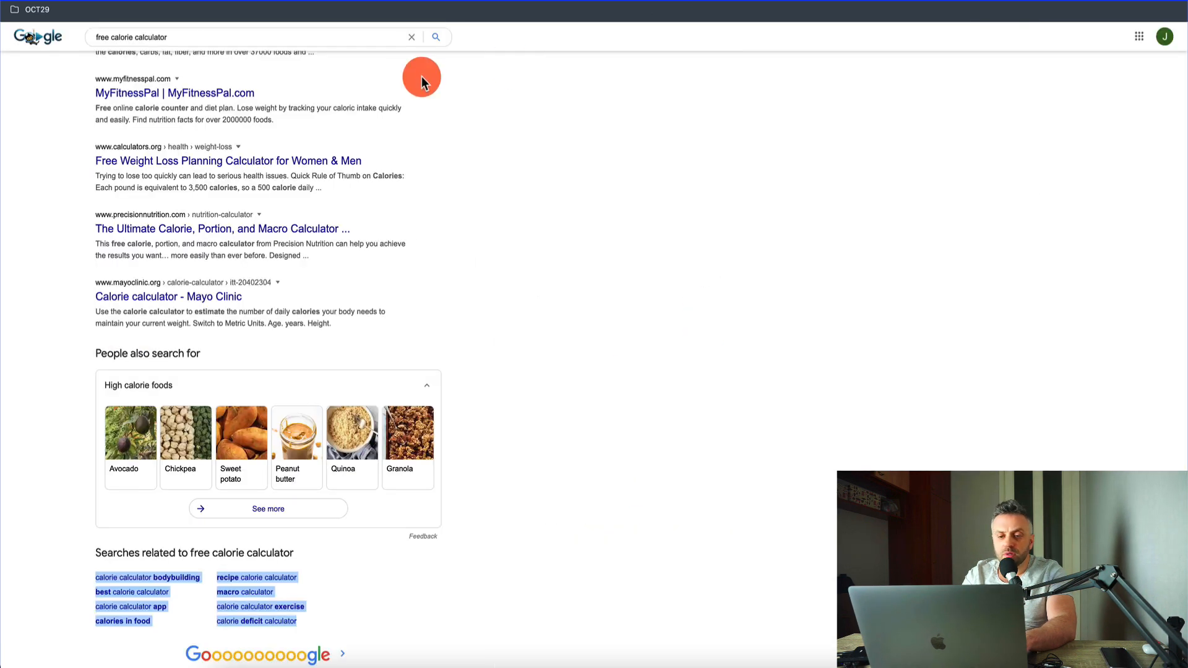
scroll(417, 77, up, 15)
click(257, 45)
key(super+a)
key(super+v)
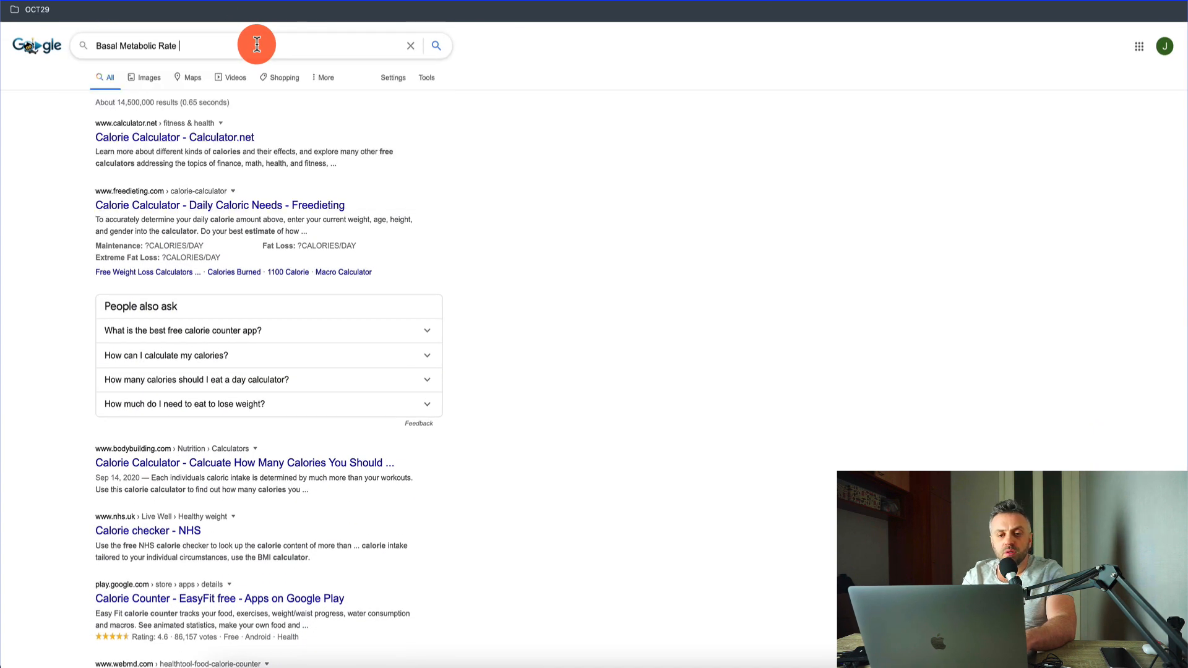
key(Down)
key(super+a)
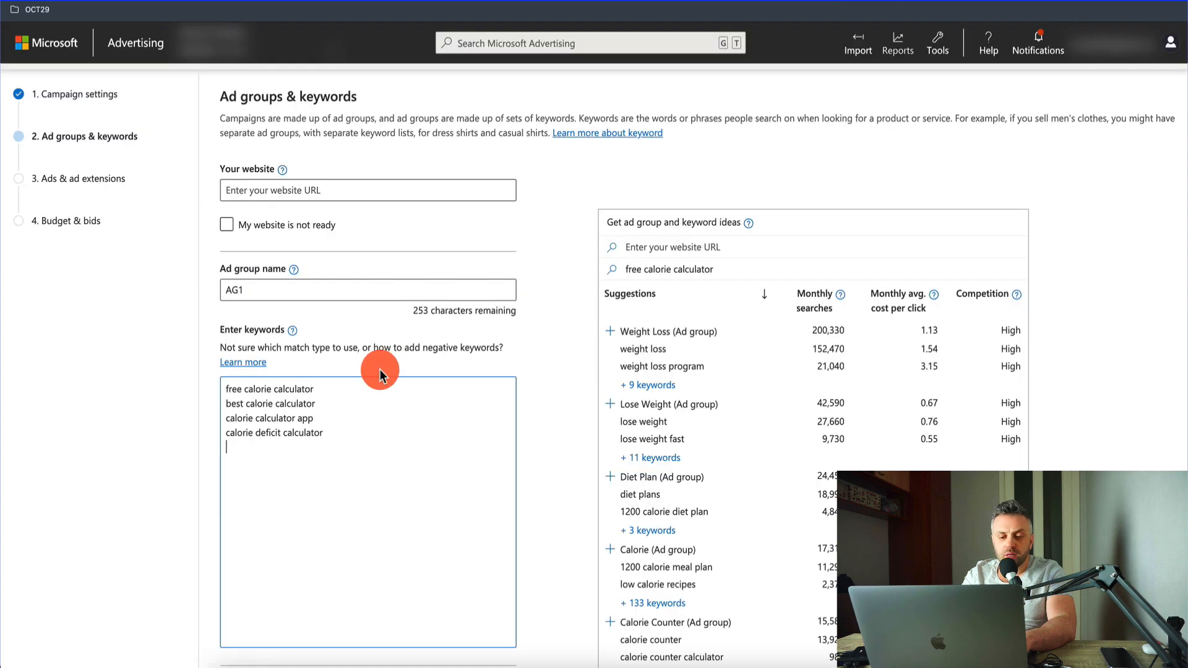
text(basal metabolic rate calculator)
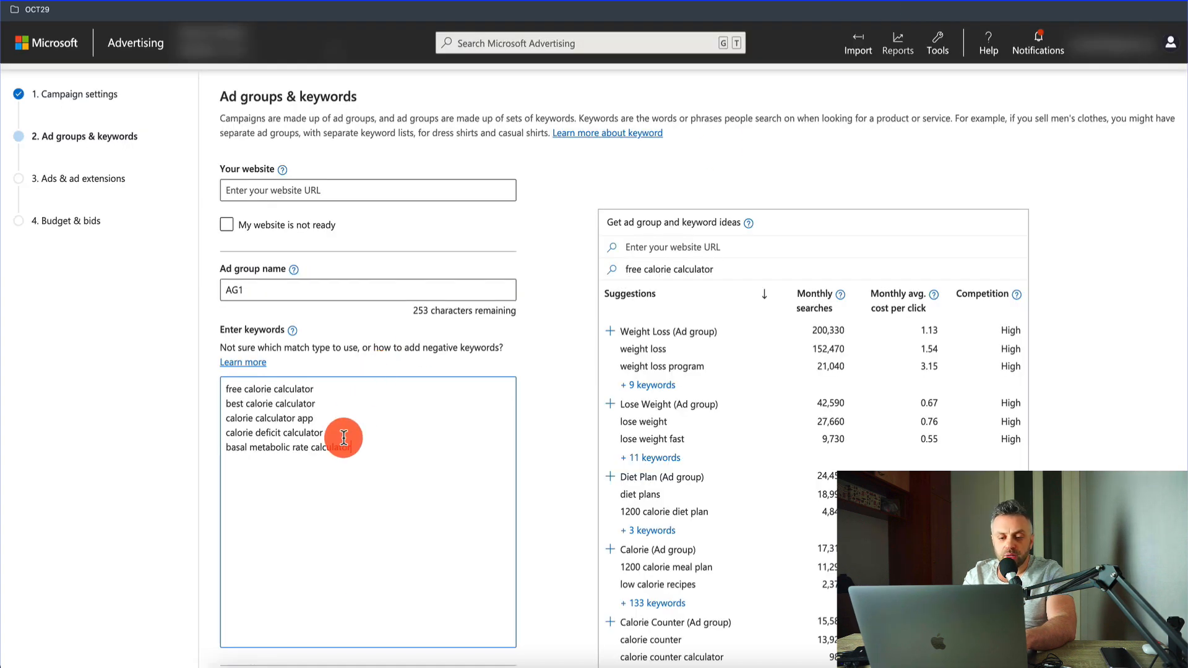
Step: Duplicate the keyword "free calorie calculator" on the line below it and extend the copy to "free calorie calculator 2020"
click(344, 438)
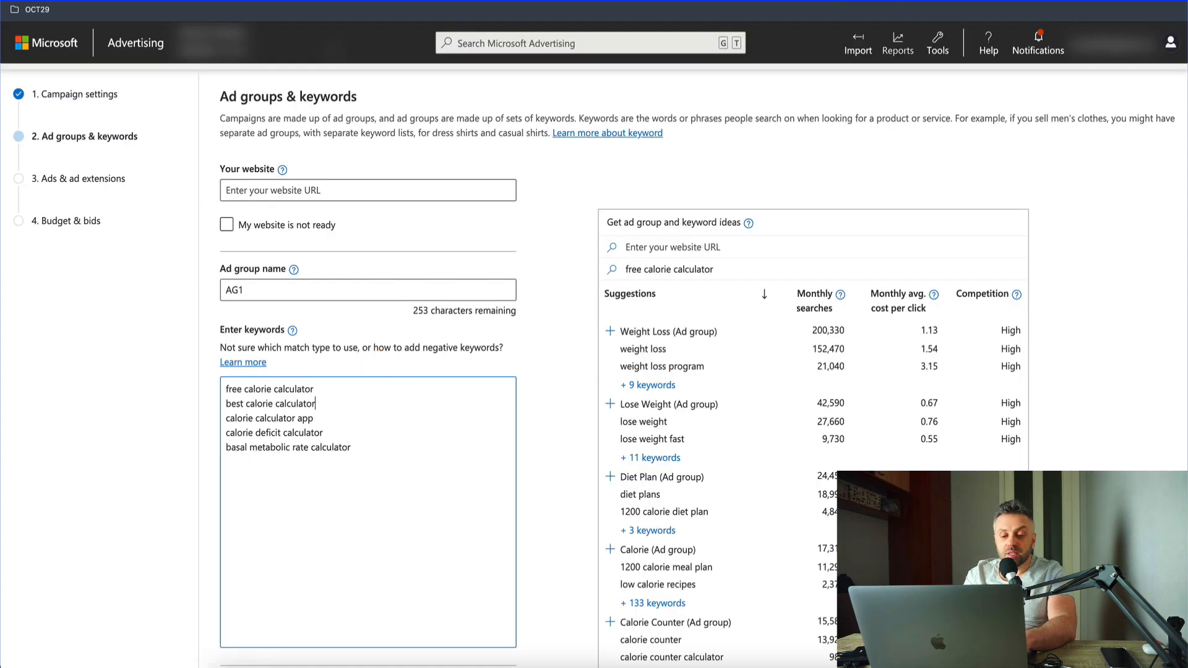
key(Up)
key(shift+super+Left)
key(super+c)
key(Right)
key(Return)
key(super+v)
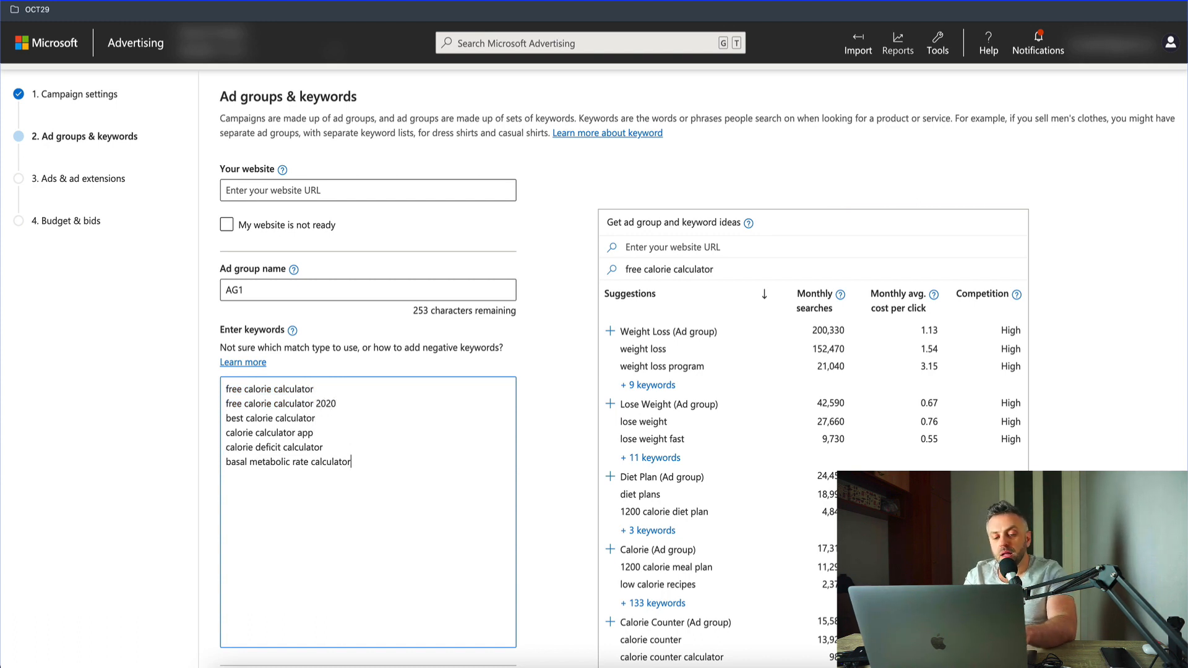
Step: Duplicate the keyword "basal metabolic rate calculator" on a new line and change the copy to "best basal metabolic rate calculator"
key(shift+super+Left)
key(super+c)
key(Right)
key(Return)
key(super+v)
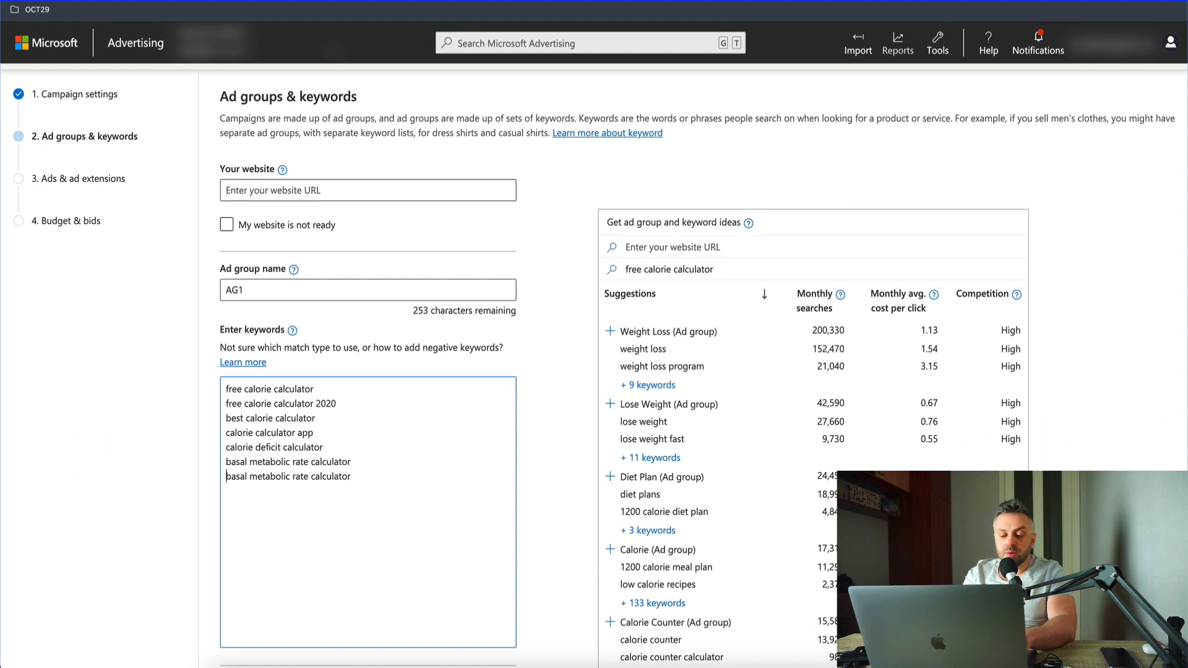
text(best)
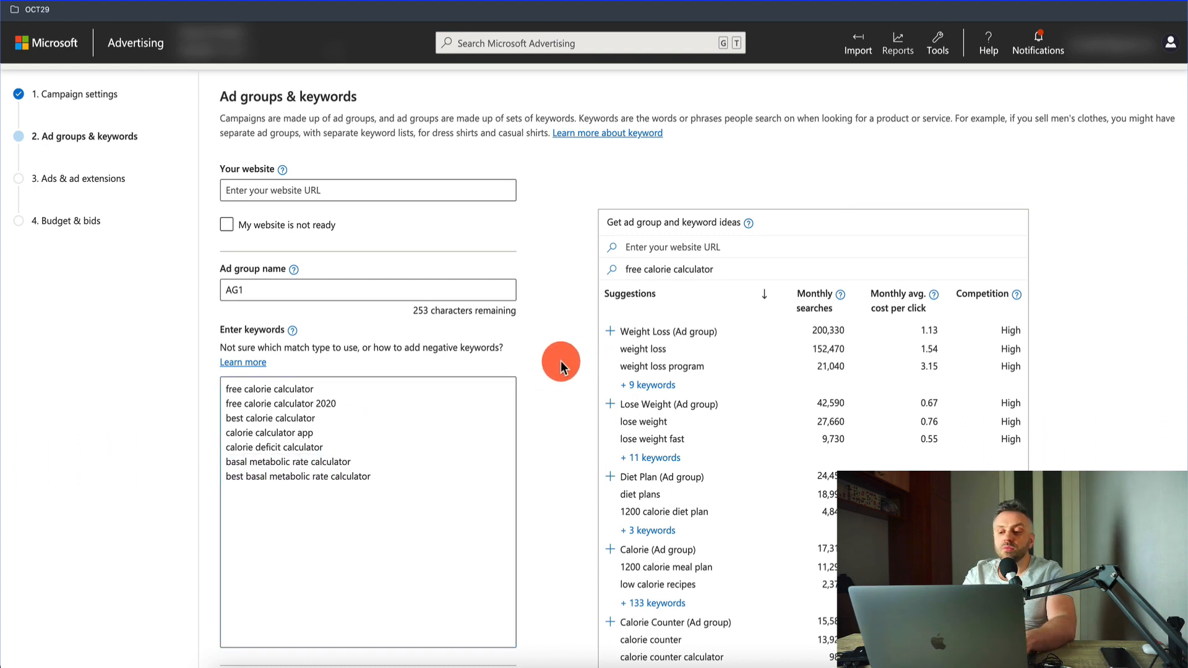
Step: Add the keyword "weight loss calculator" at the end of the AG1 keyword list
scroll(560, 361, down, 2)
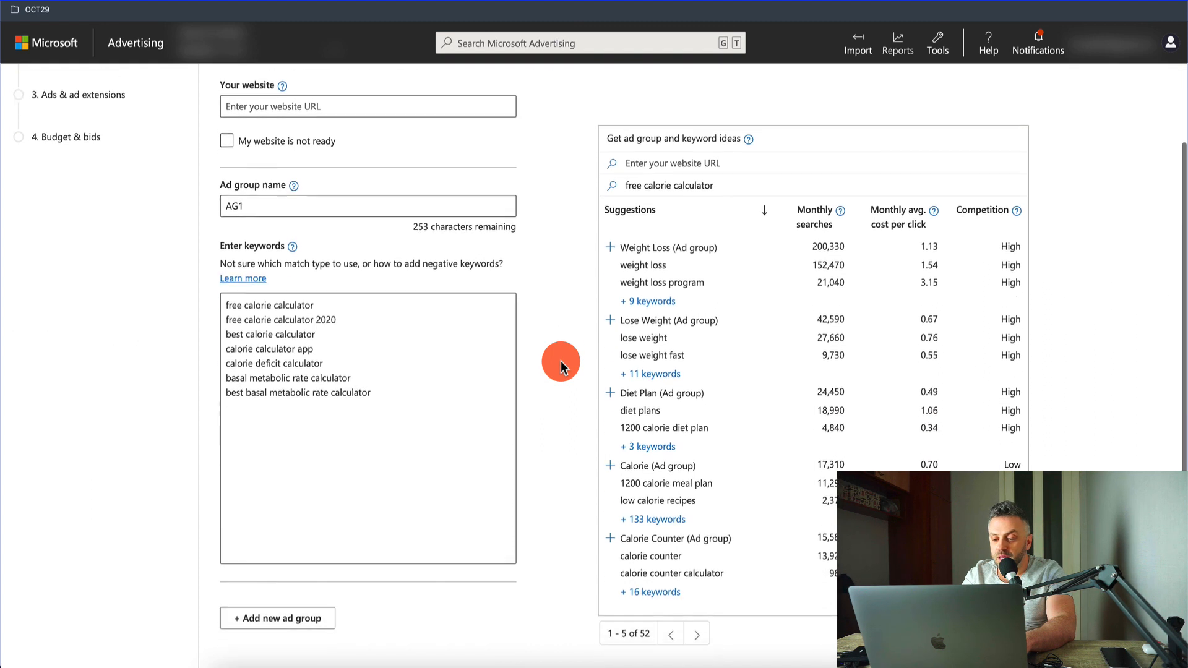
scroll(561, 361, down, 1)
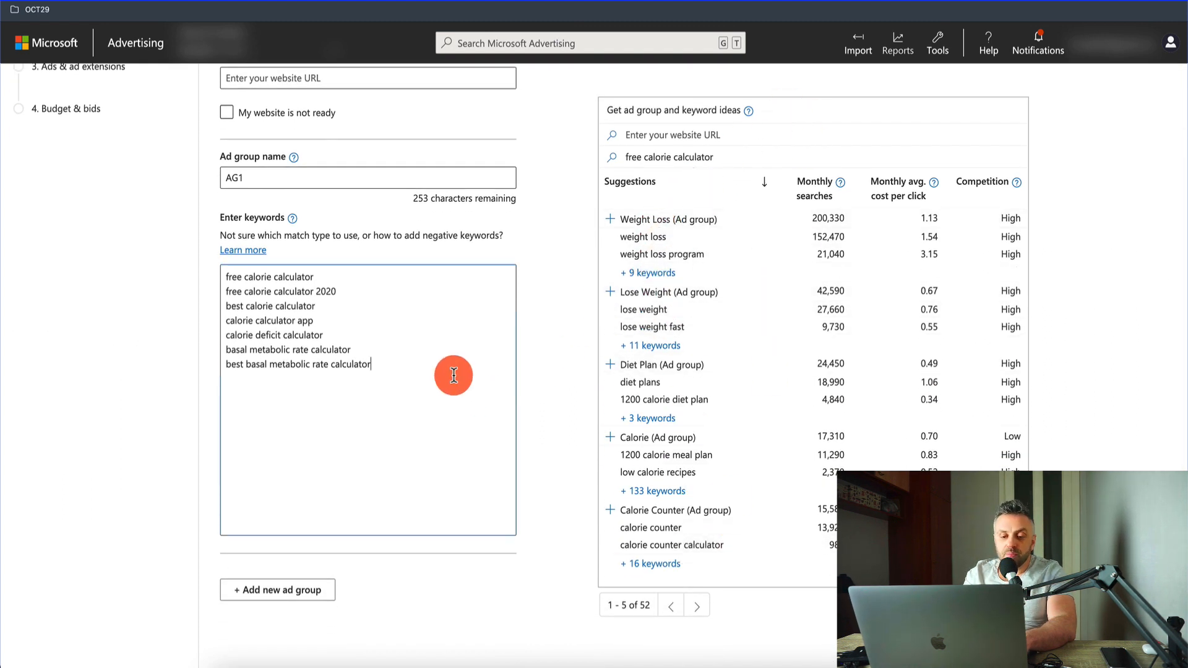
key(Return)
text(weight loss calc)
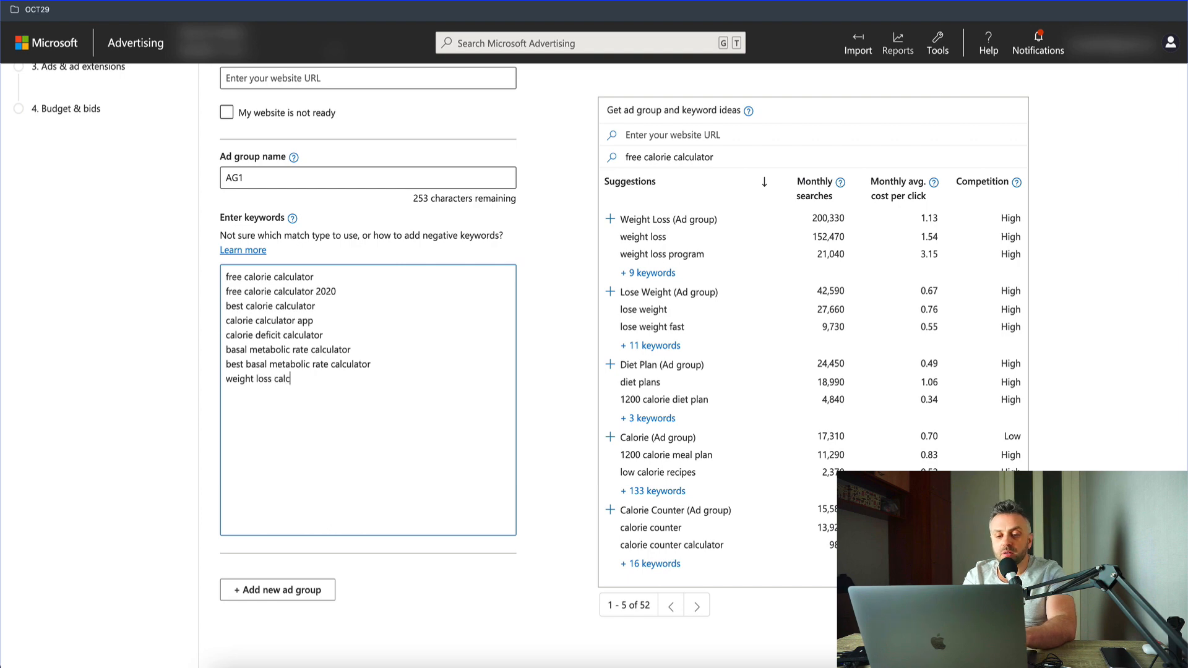
text(ulator)
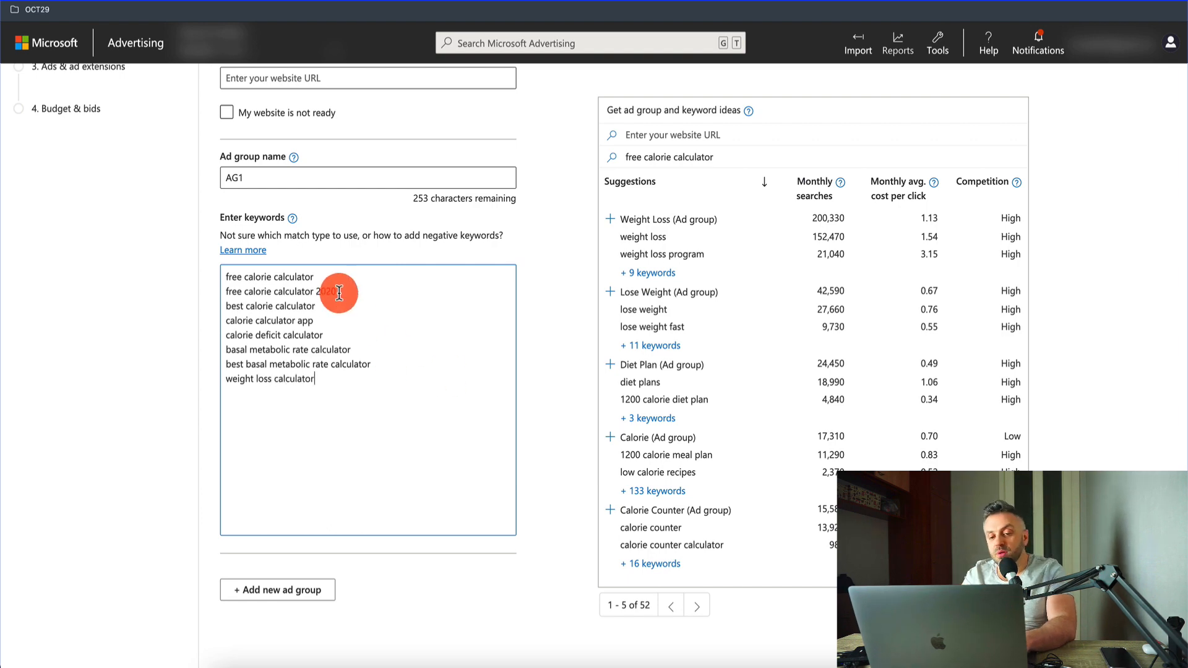
scroll(302, 482, down, 2)
scroll(305, 495, up, 4)
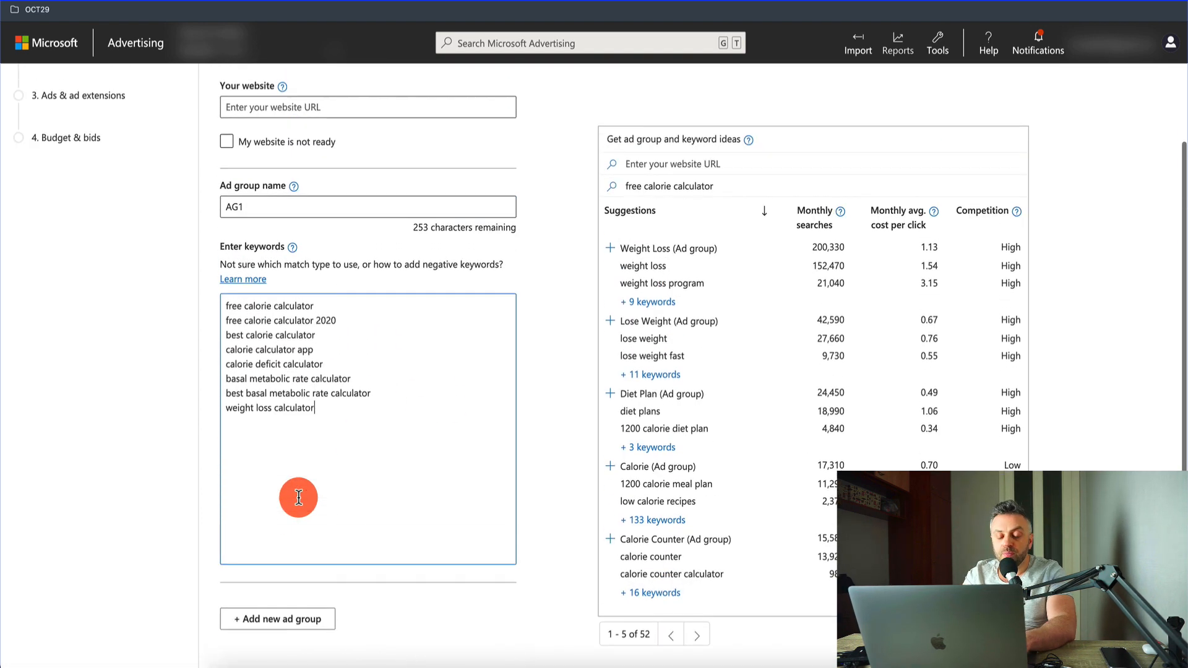
scroll(333, 384, down, 3)
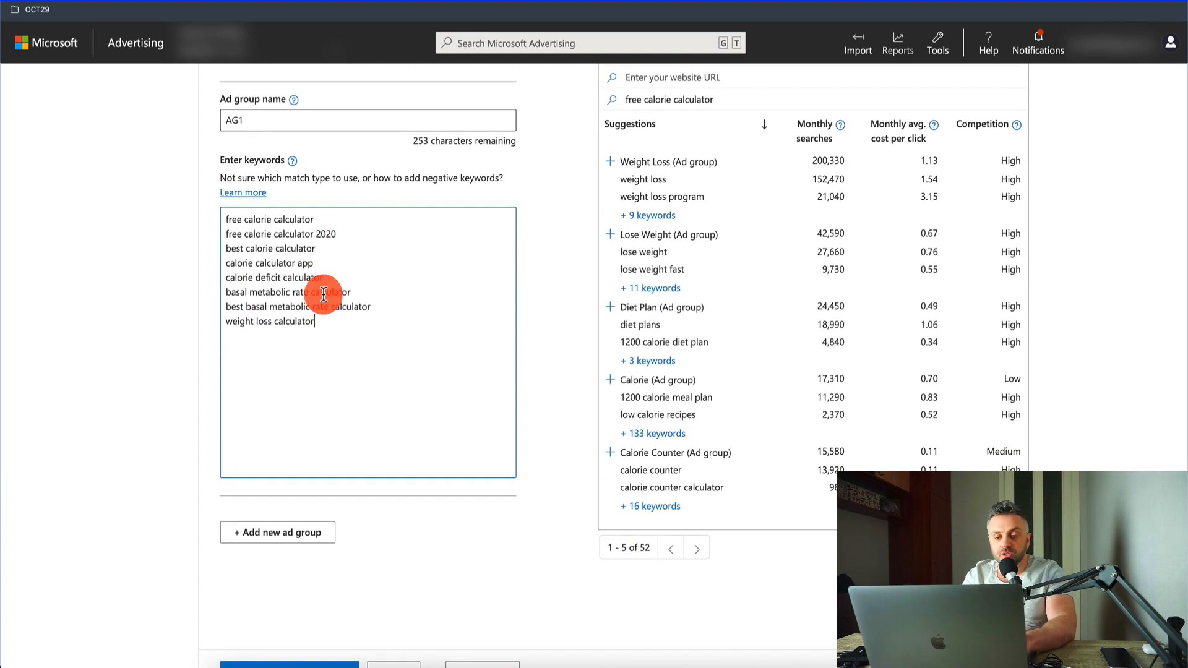
Step: Copy the full keyword list into the input keywords of the Keywords Toaster Wrapper, reached through a Google search for "keyword toaster"
key(ctrl+a)
key(super+c)
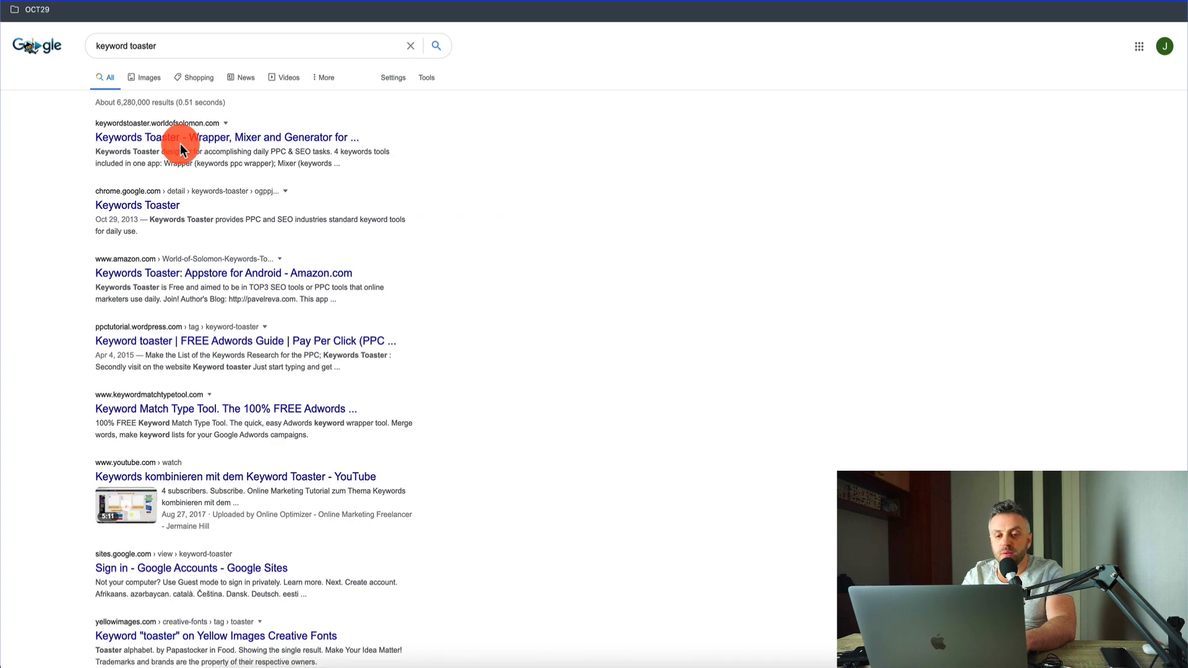
click(234, 138)
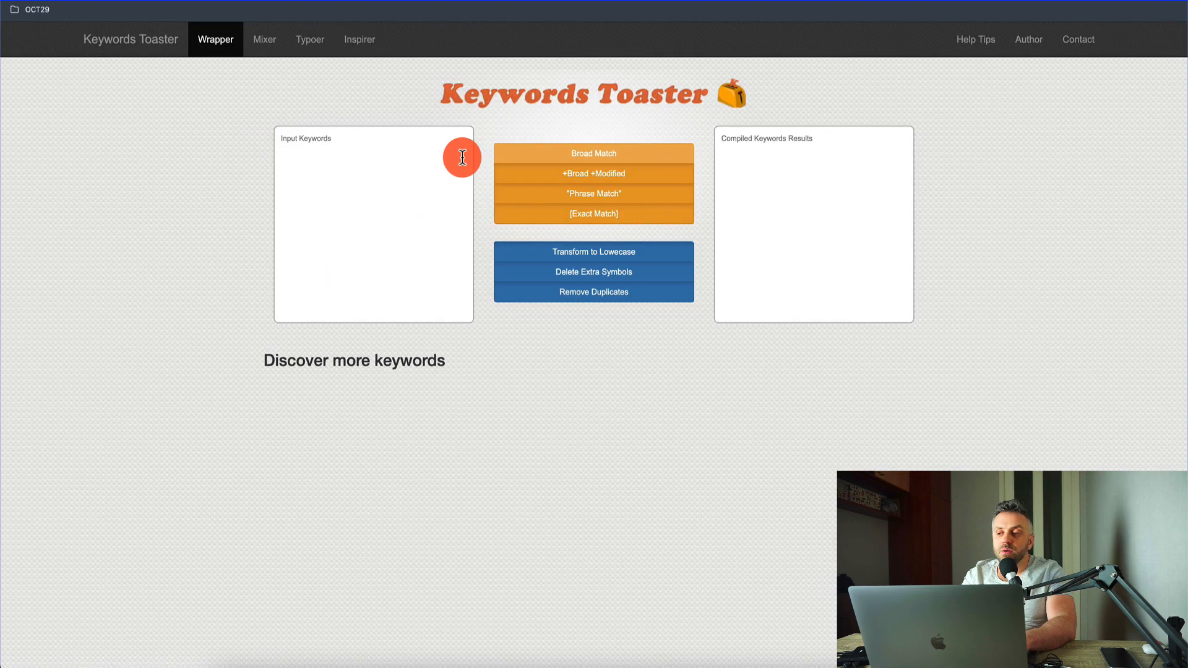
click(334, 134)
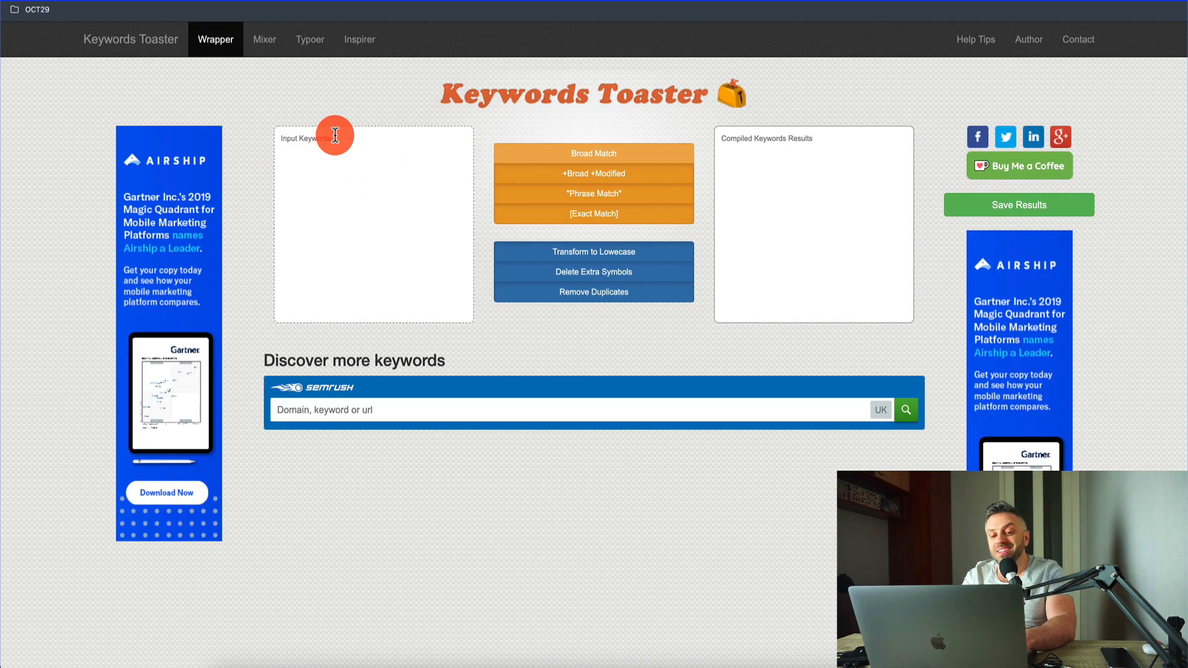
key(super+v)
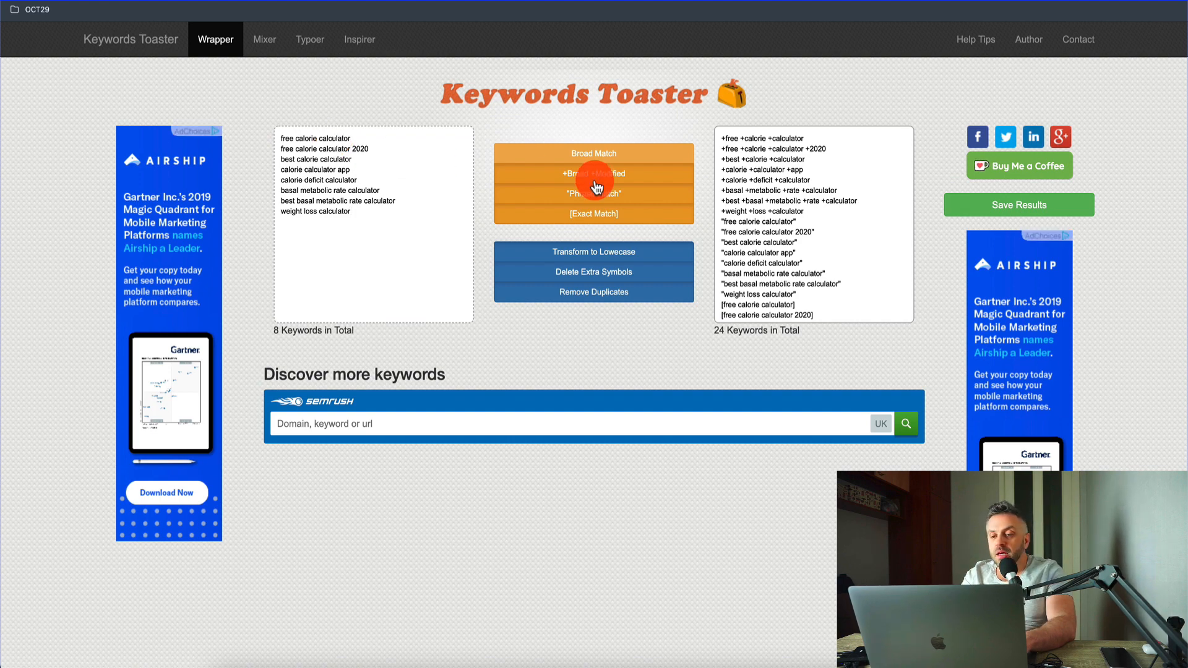
Step: Try adding Broad Match to the compiled keywords, and switch off all four match types: Broad, Broad Modified, Phrase and Exact
click(619, 153)
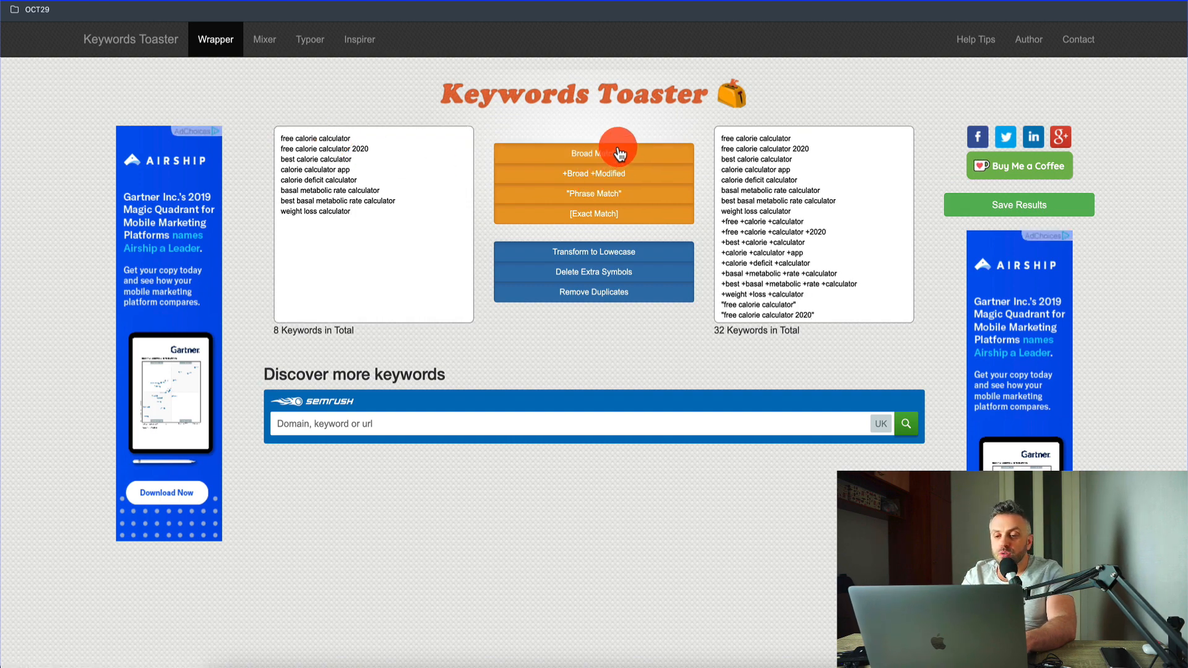
click(604, 154)
click(599, 172)
click(597, 194)
click(593, 216)
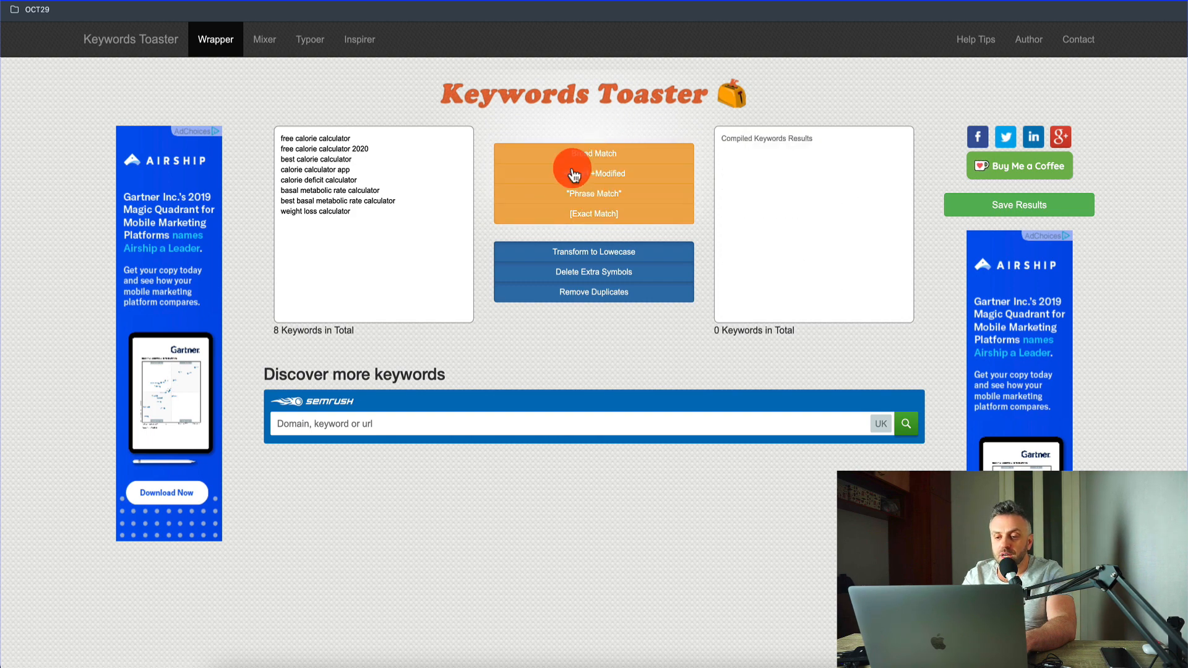
Step: Compile the keywords as Broad Modified and Exact Match, and save the resulting list as the AG1 keywords in Microsoft Advertising
click(606, 180)
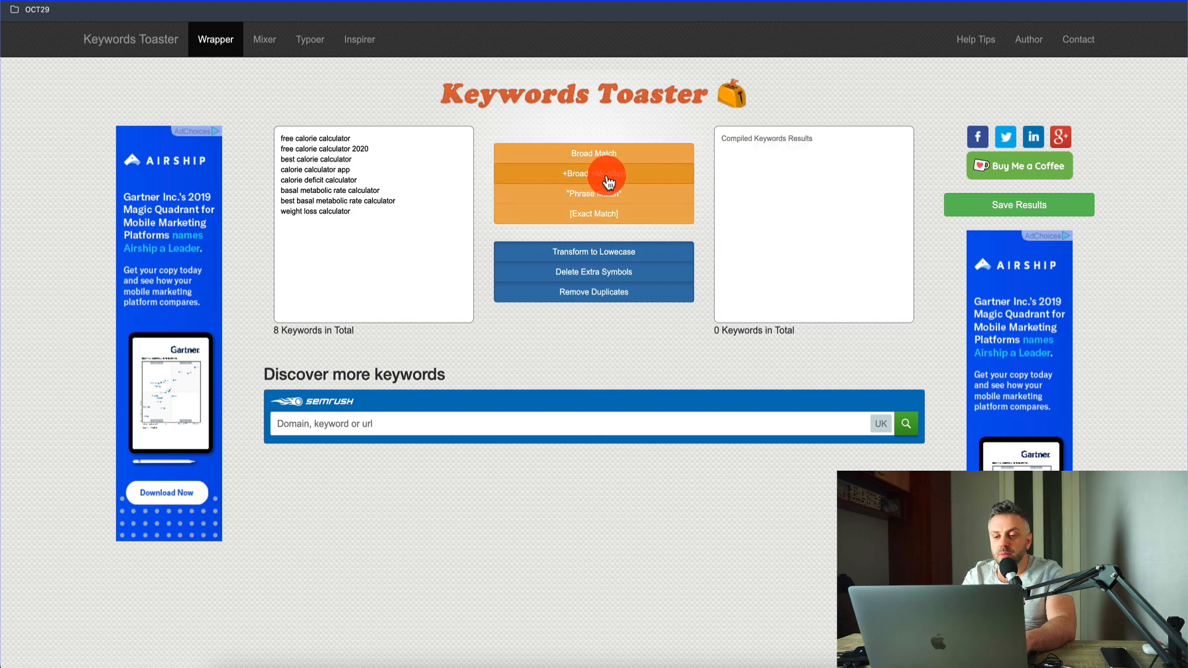
click(604, 217)
click(788, 212)
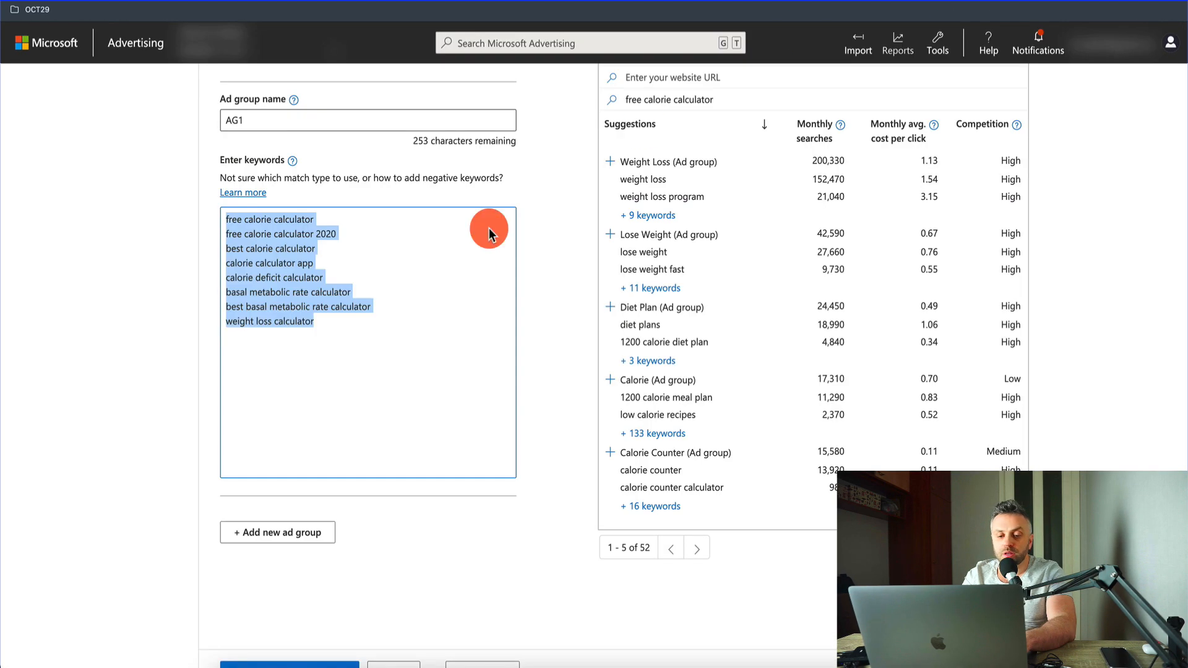
text(+free +calorie +calculator +free +calorie +calculator +2020 +best +calorie +calculator +calorie +calculator +app +calorie +deficit +calculator +basal +metabolic +rate +calculator +best +basal +metabolic +rate +calculator +weight +loss +calculator [free calorie calculator] [free calorie calculator 2020] [best calorie calculator] [calorie calculator app] [calorie deficit calculator] [basal metabolic rate calculator] [best basal metabolic rate calculator] [weight loss calculator])
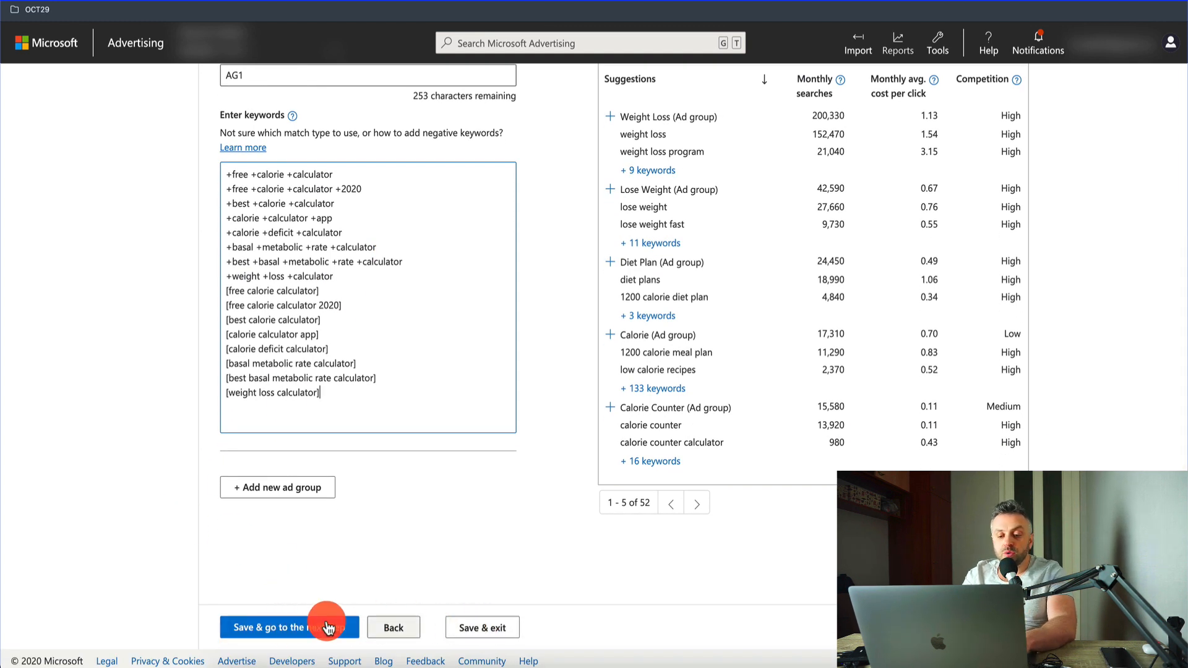
click(264, 628)
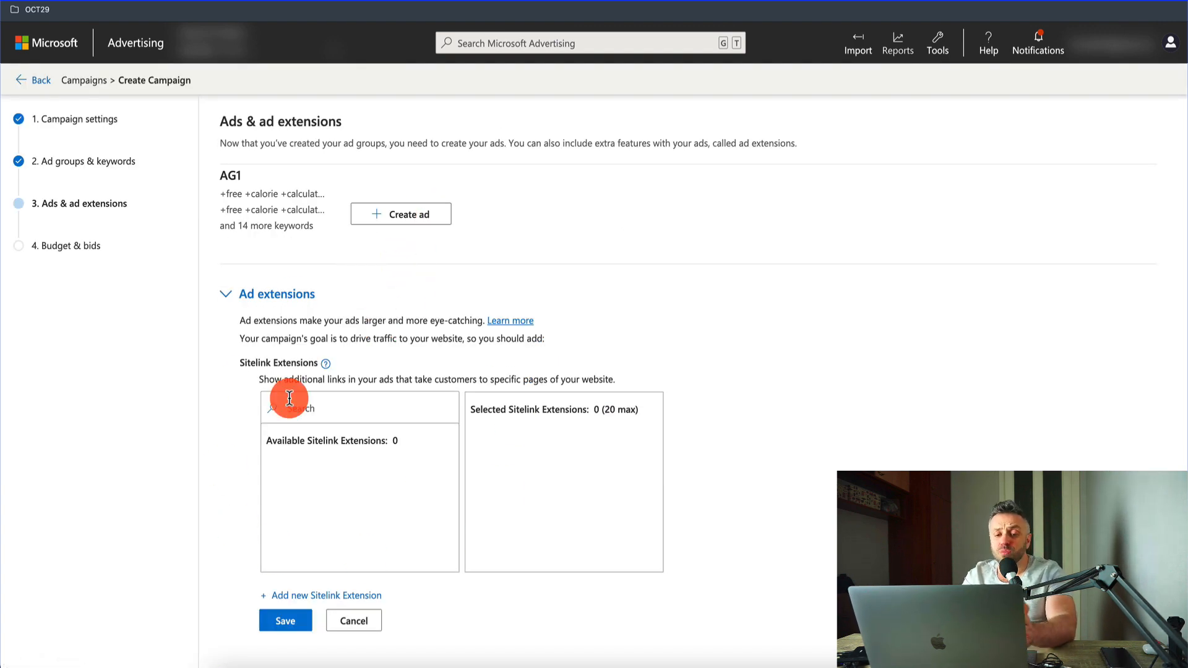
click(381, 224)
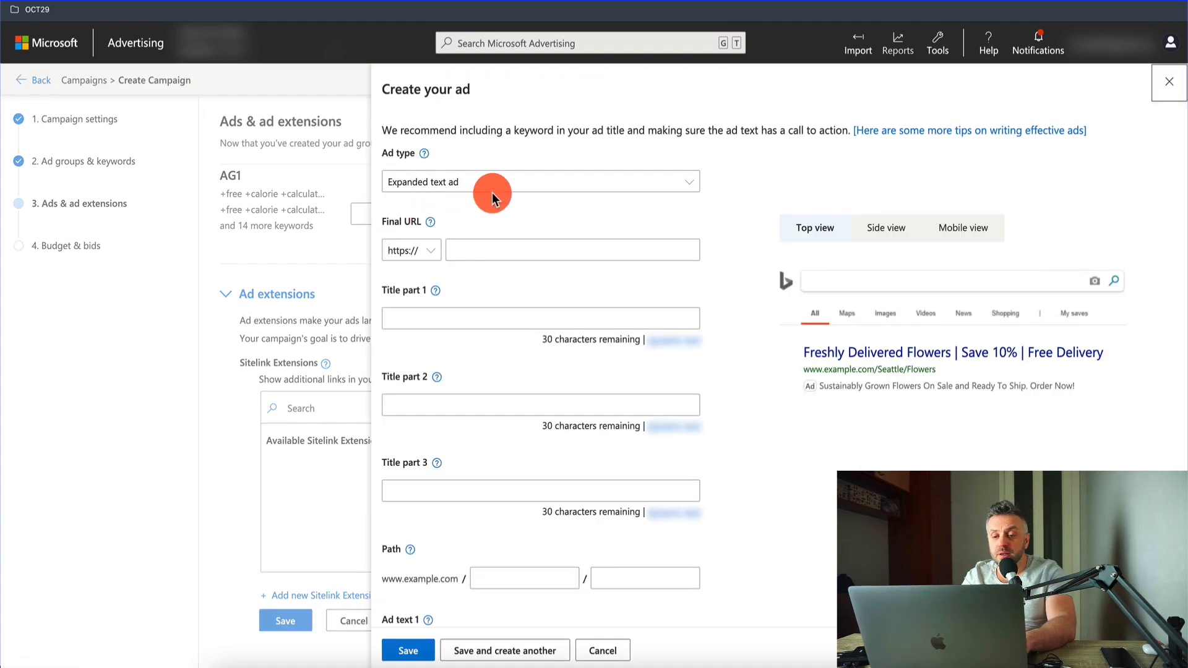
click(497, 245)
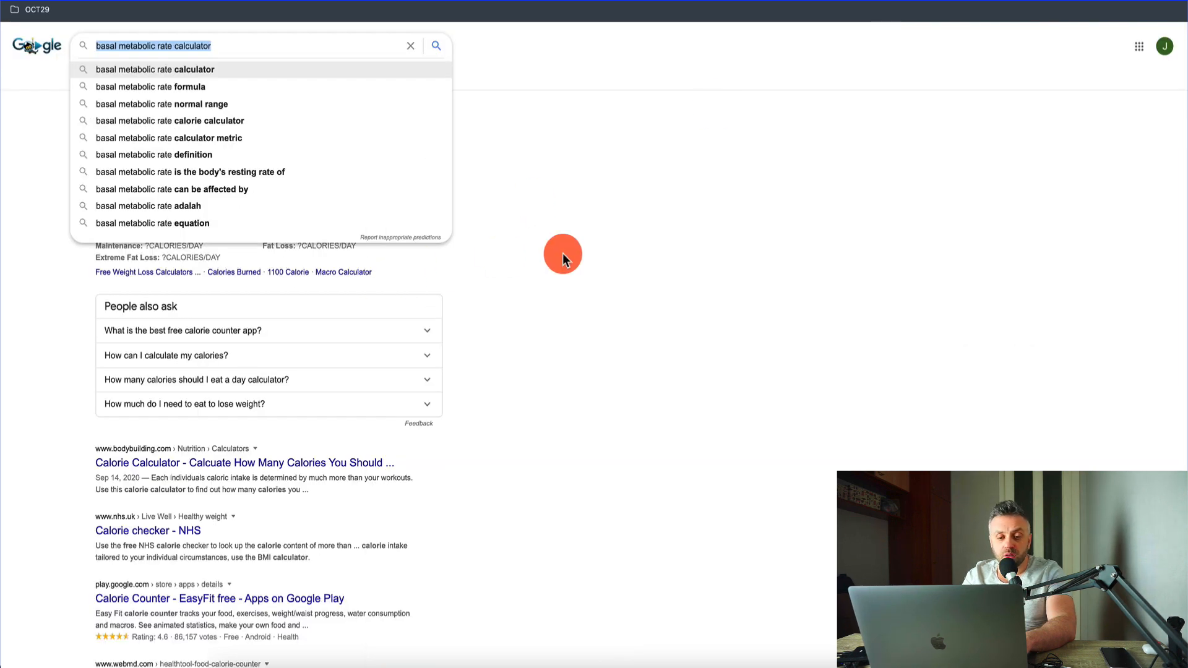
click(563, 254)
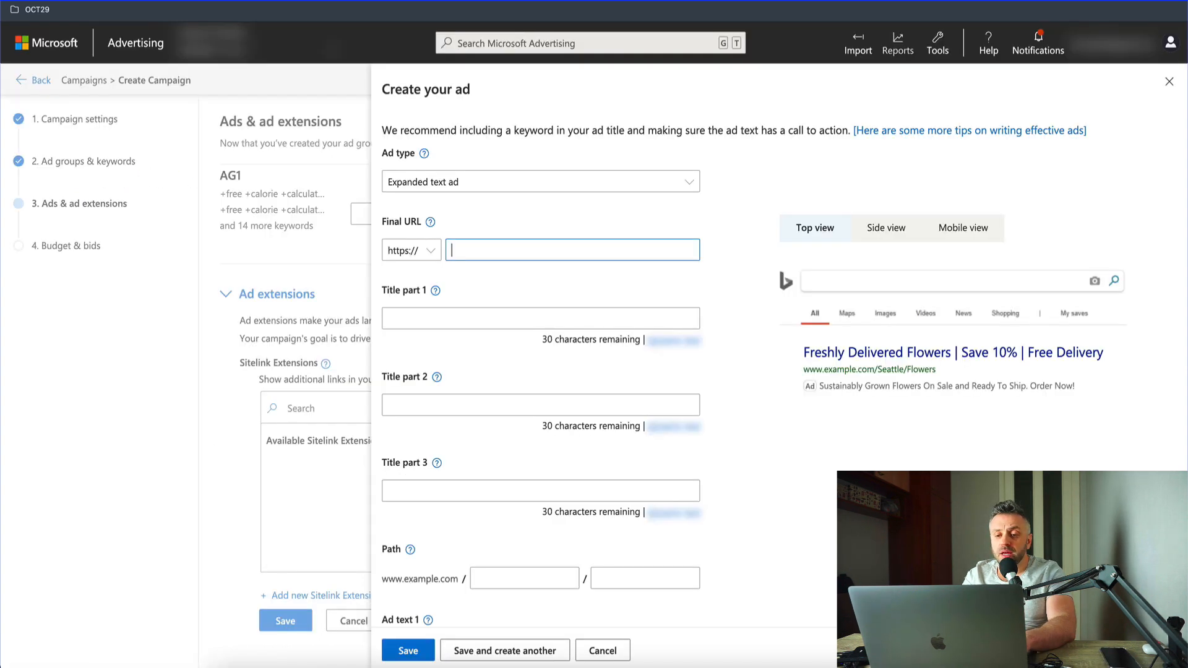
click(514, 249)
click(467, 317)
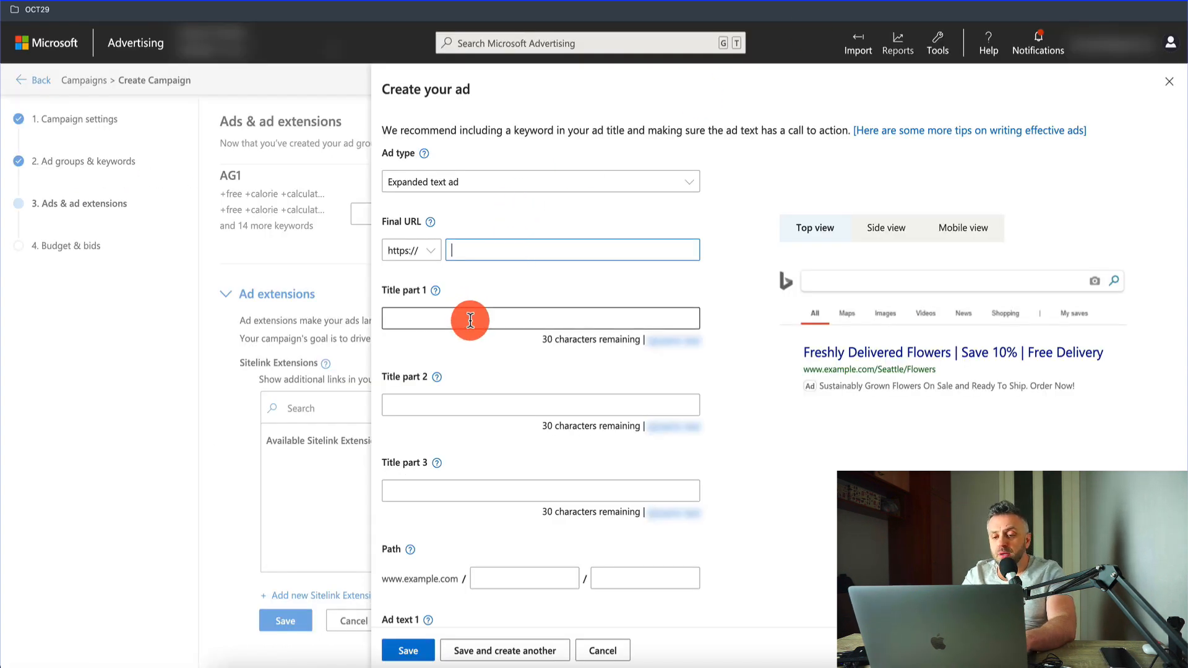
click(507, 252)
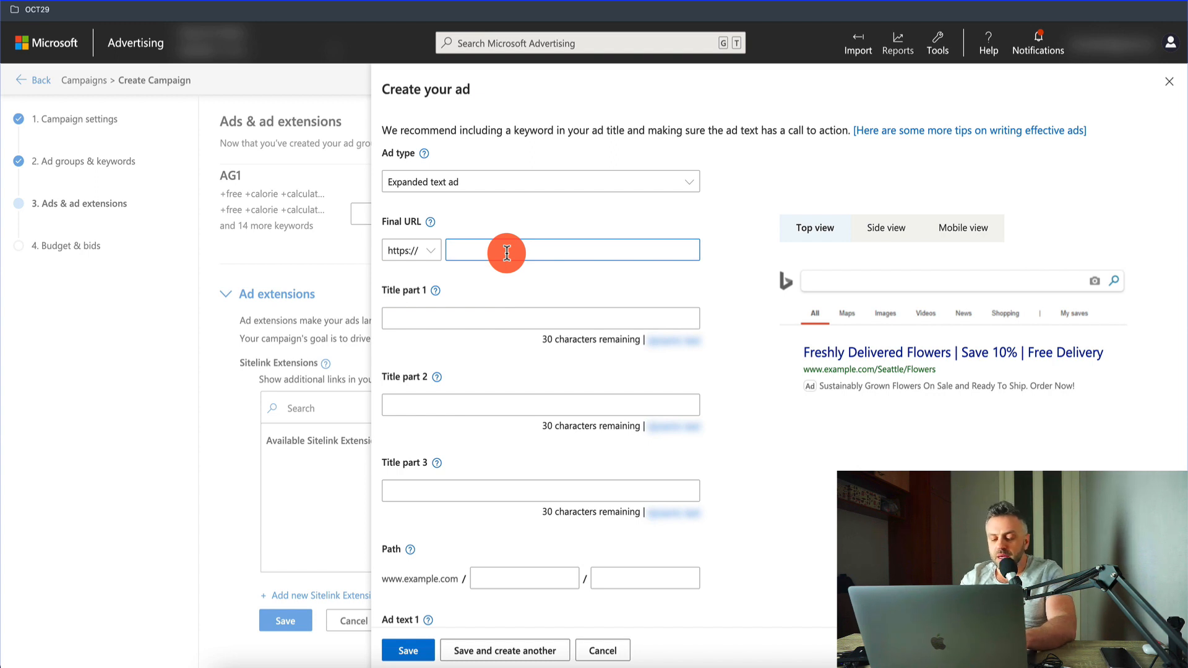
text(calorieking)
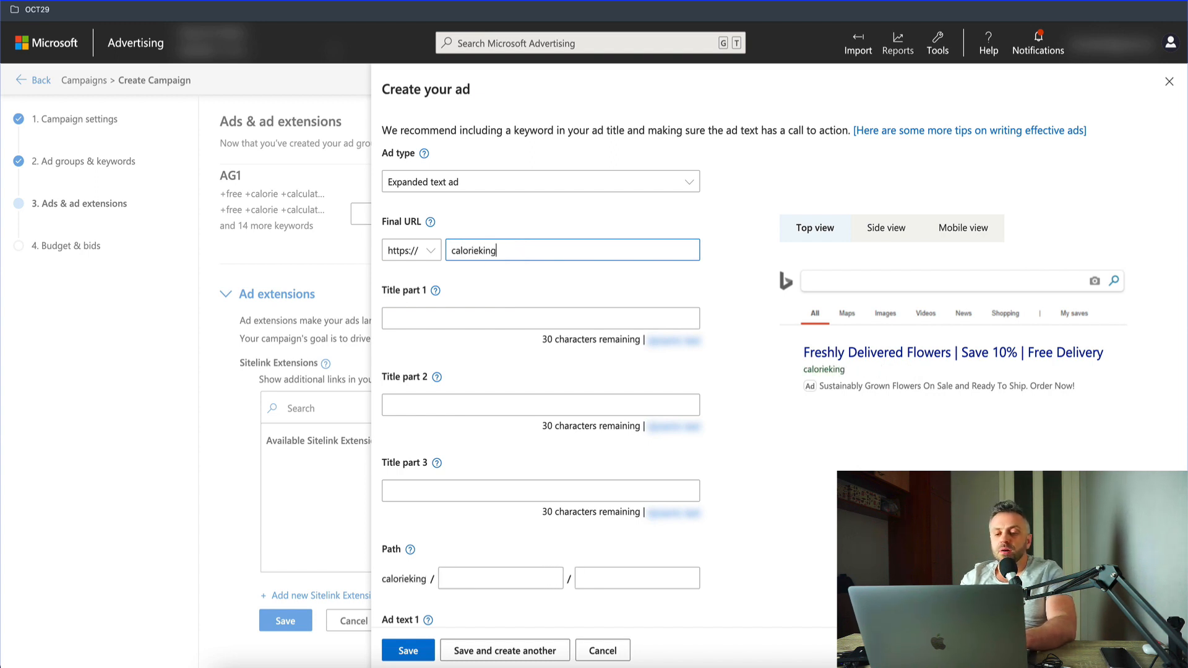
key(alt+BackSpace)
text(calorie)
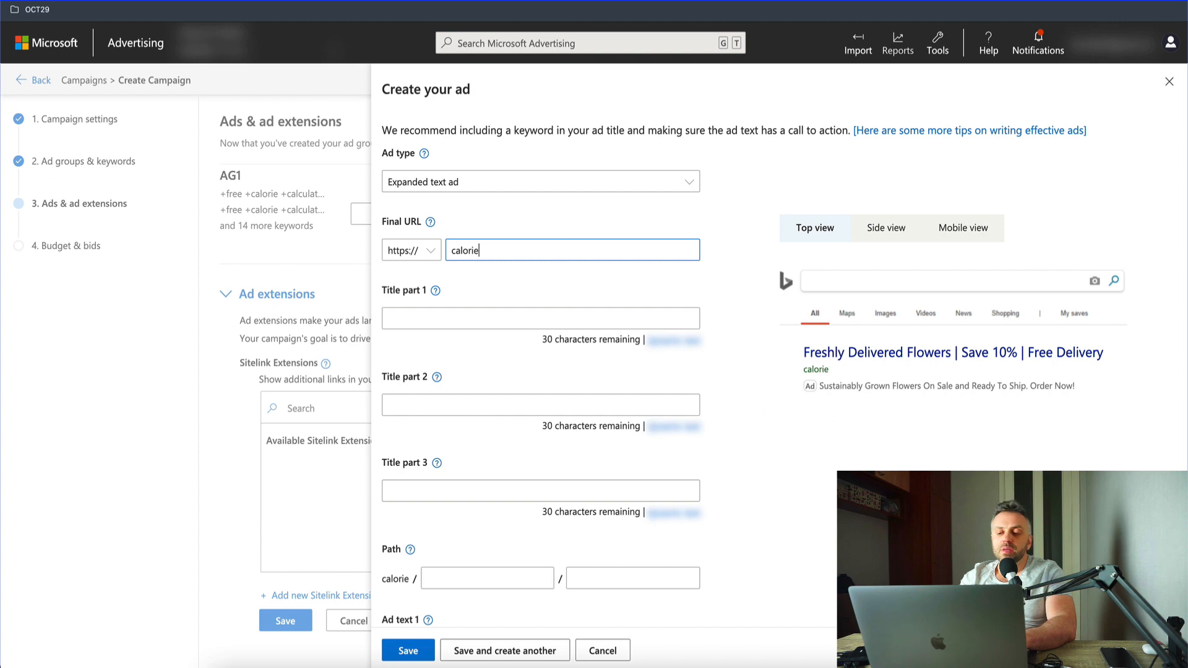
text(fitness.com?)
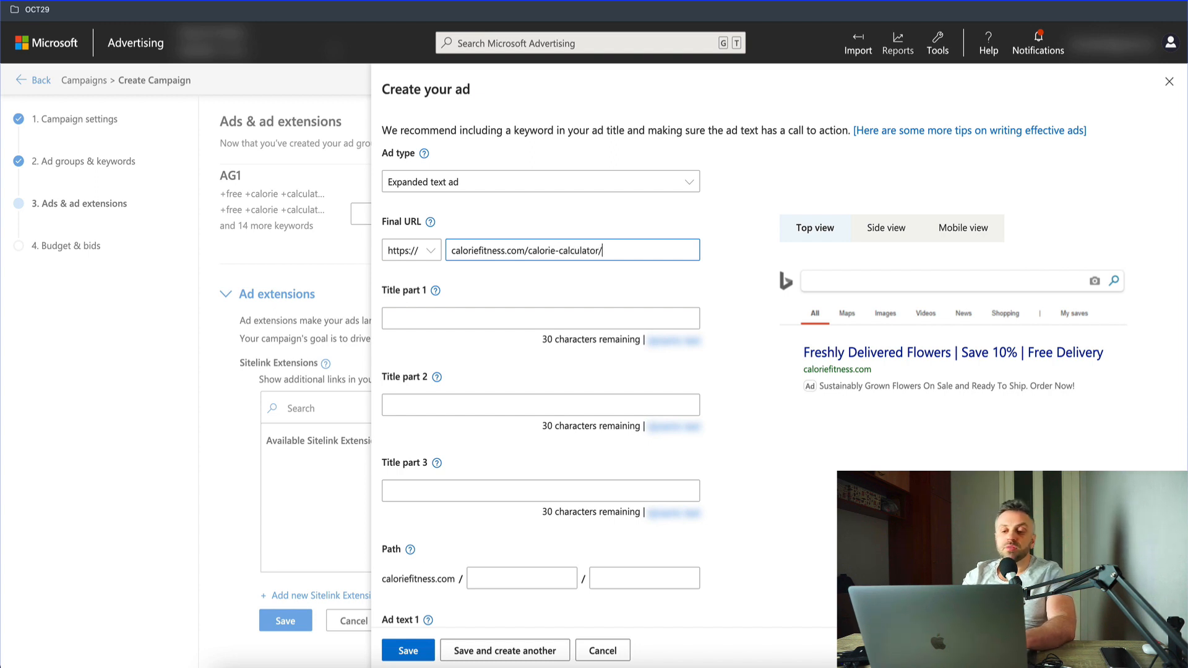
Step: Set the ad's title part 1 to "Best Calorie Calculator"
click(505, 317)
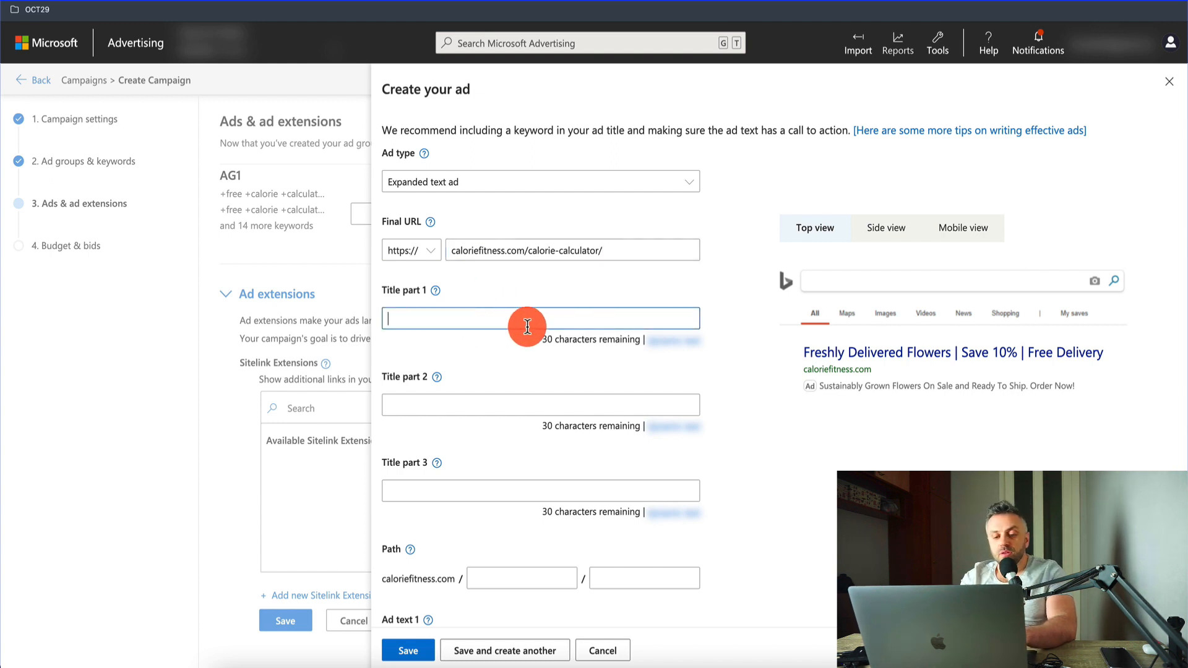
text(Look no further!)
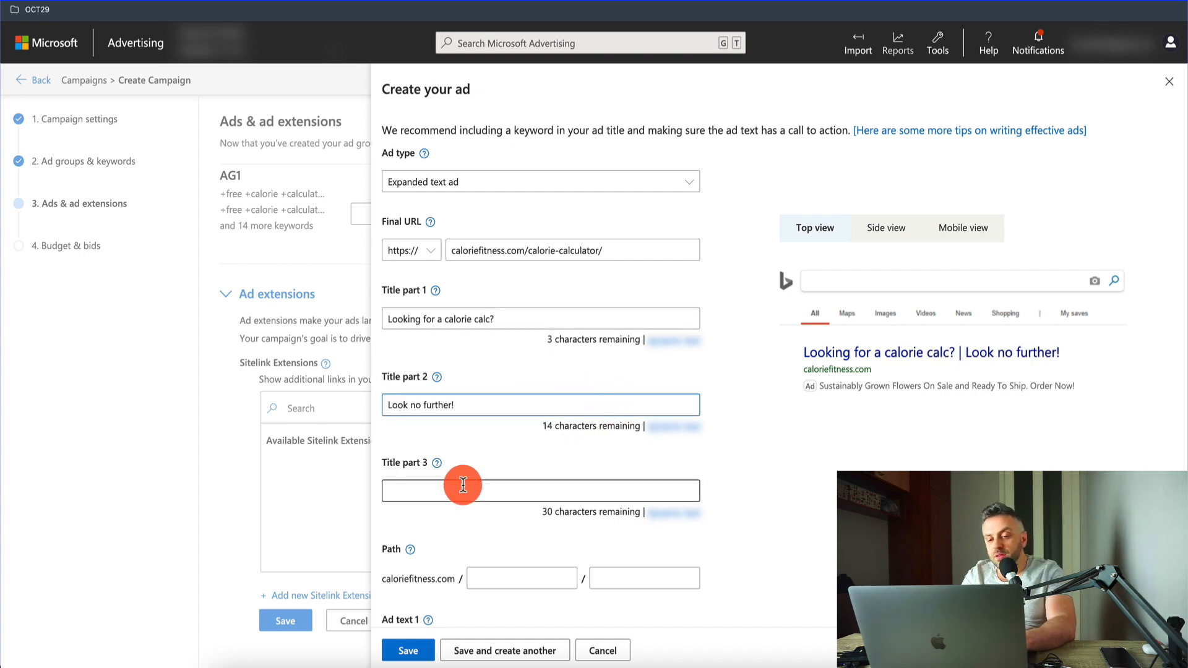
triple_click(408, 319)
text(Bes)
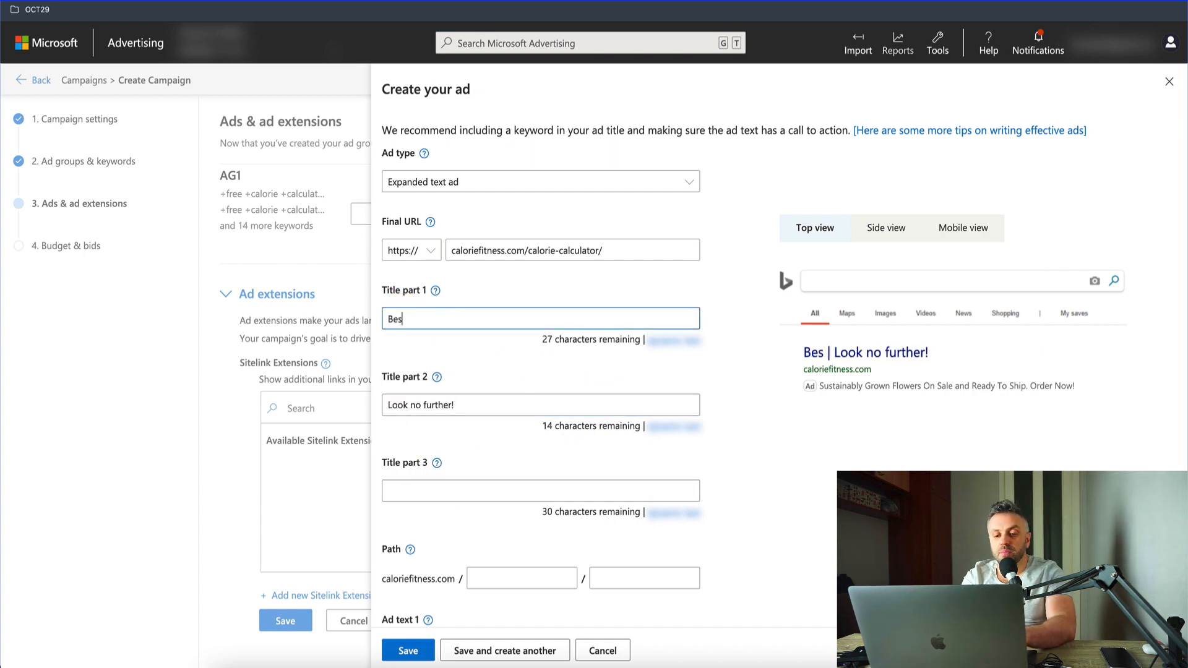
text(t Calorie Calcu)
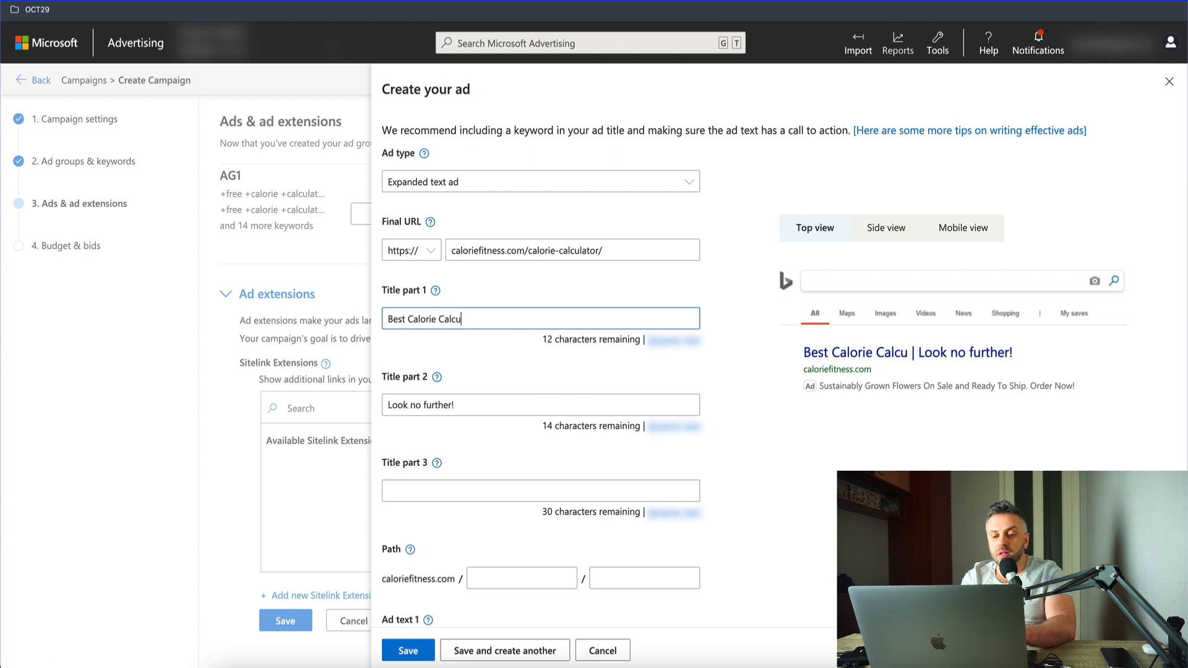
text(lator)
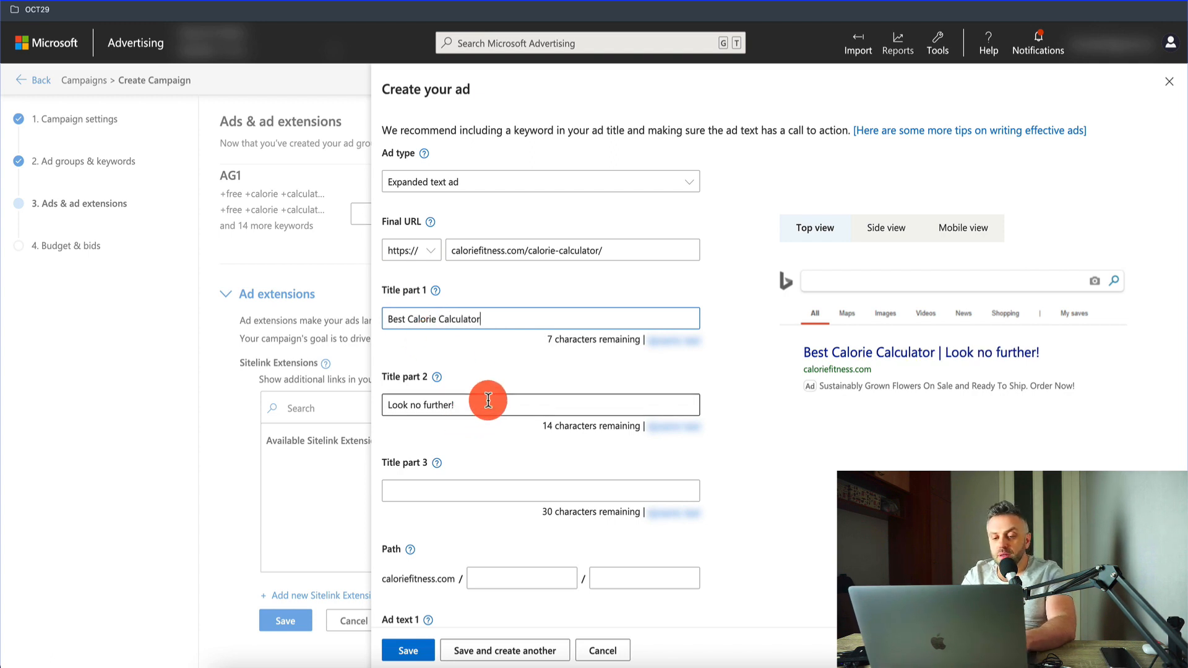
Step: Replace the ad's title part 2 with "Check Your BMR Rate"
triple_click(488, 401)
key(BackSpace)
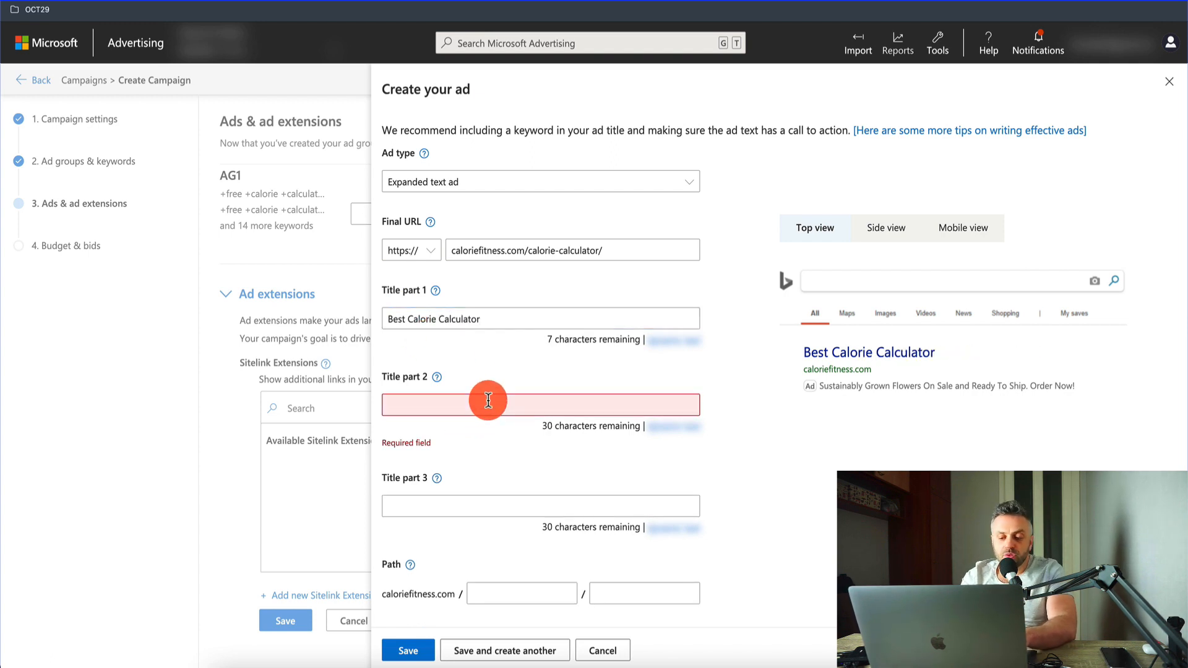
text(Che)
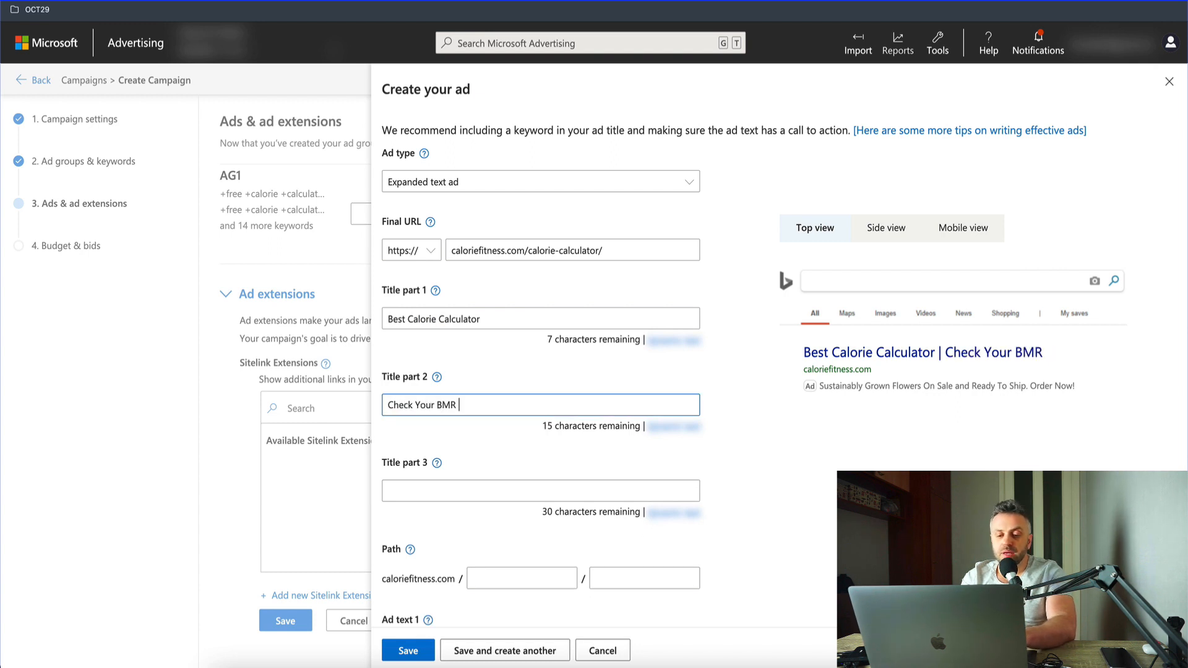
text(ck Your BMR R)
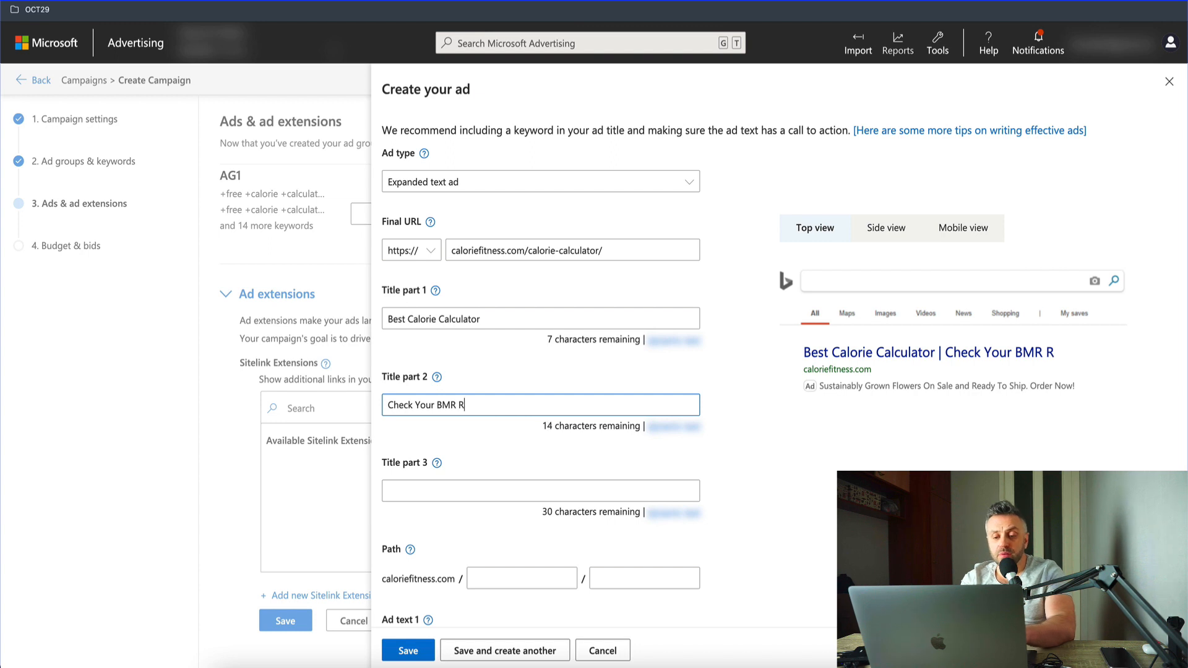
text(ate)
Step: Leave title part 3 empty and set the first part of the ad's display path to "calorie-calc"
click(472, 489)
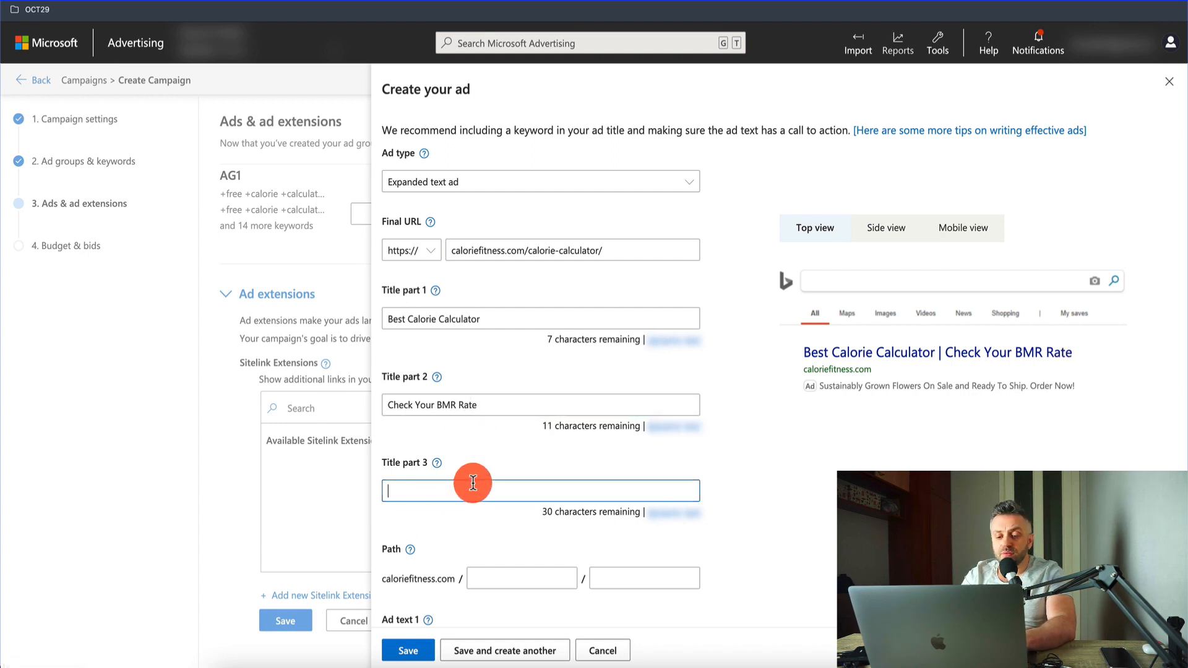
scroll(473, 484, down, 1)
scroll(458, 470, down, 2)
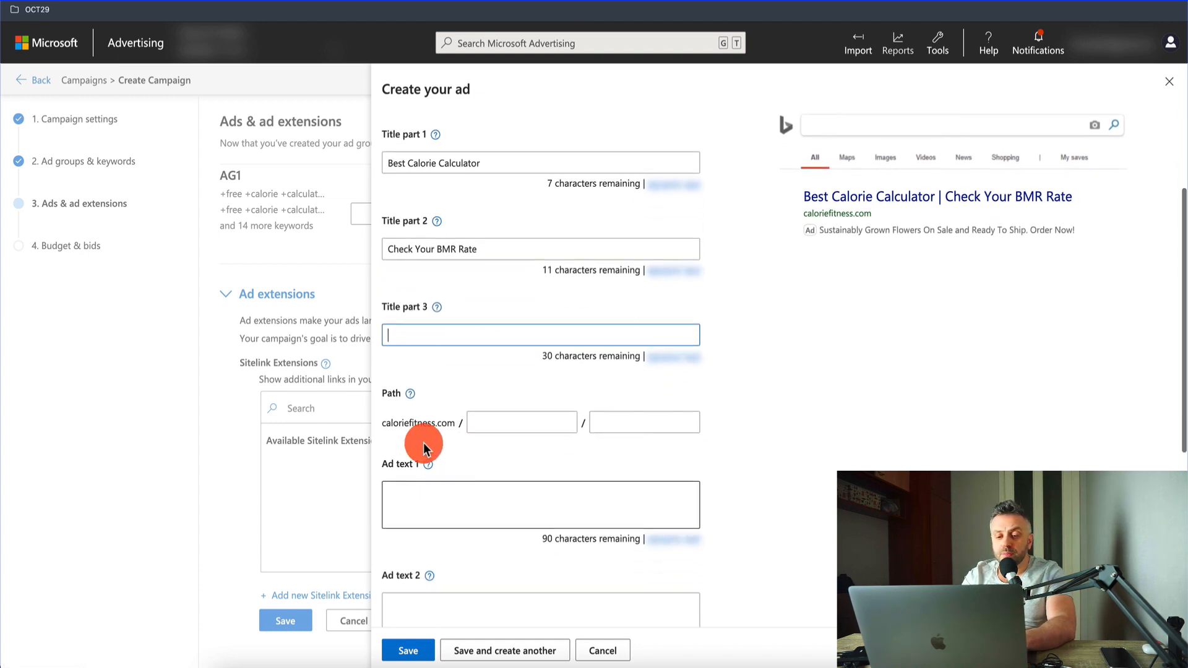
click(499, 421)
text(cal)
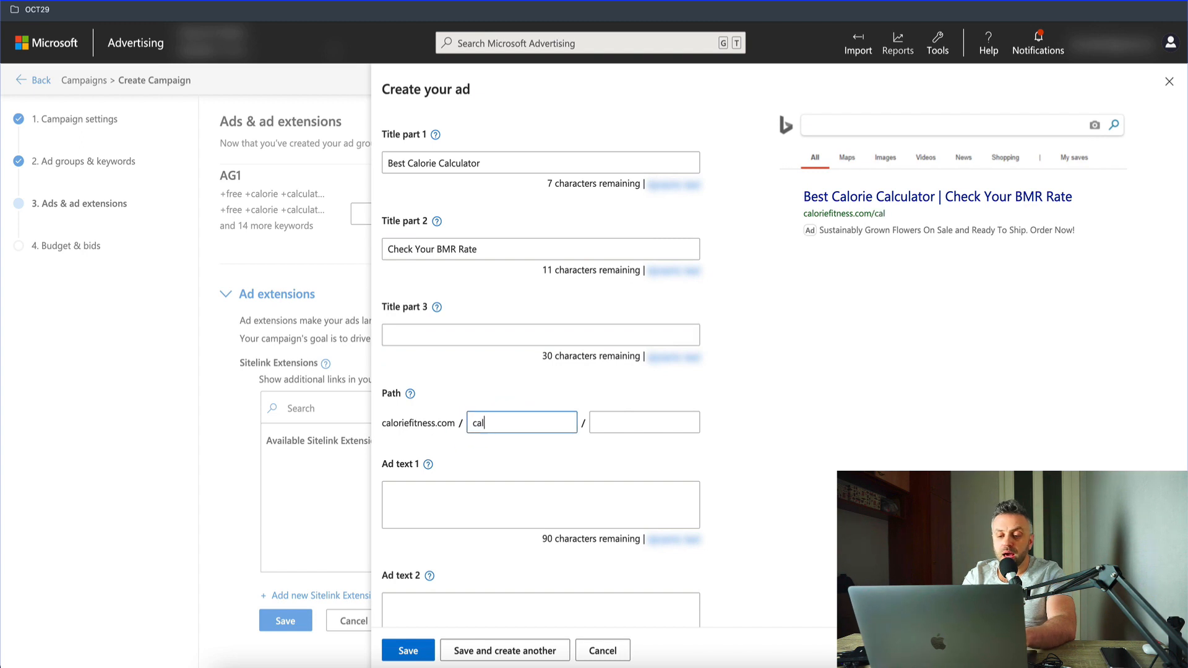
text(orie-calculator)
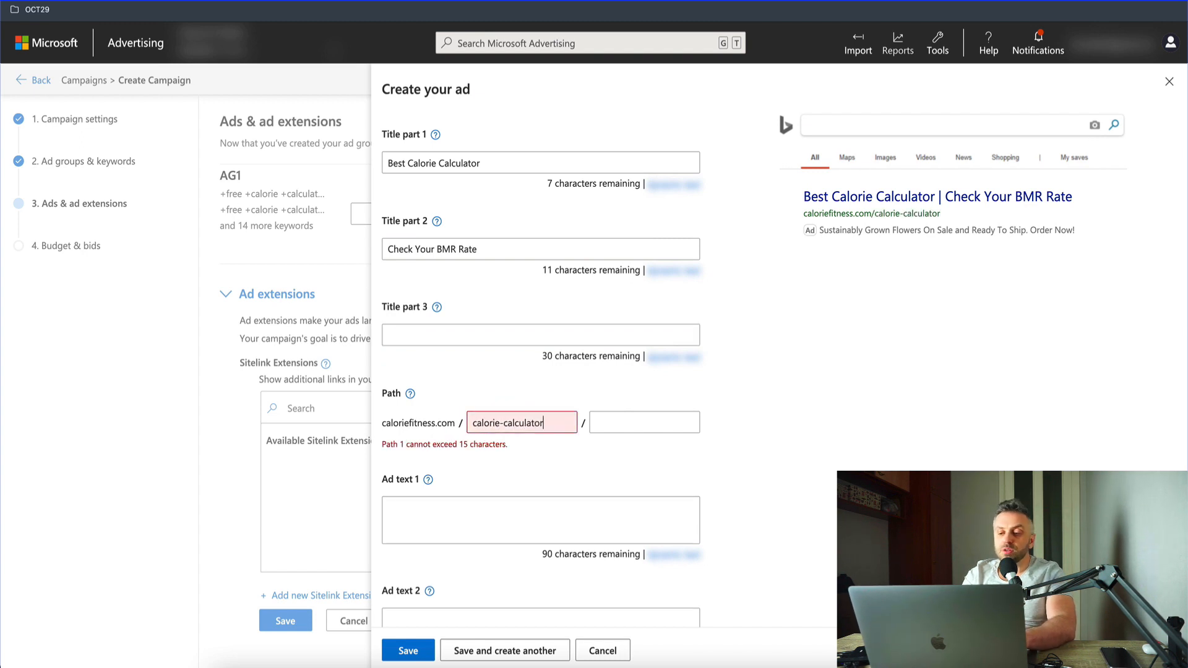
key(BackSpace)
key(BackSpace)
key(BackSpace)
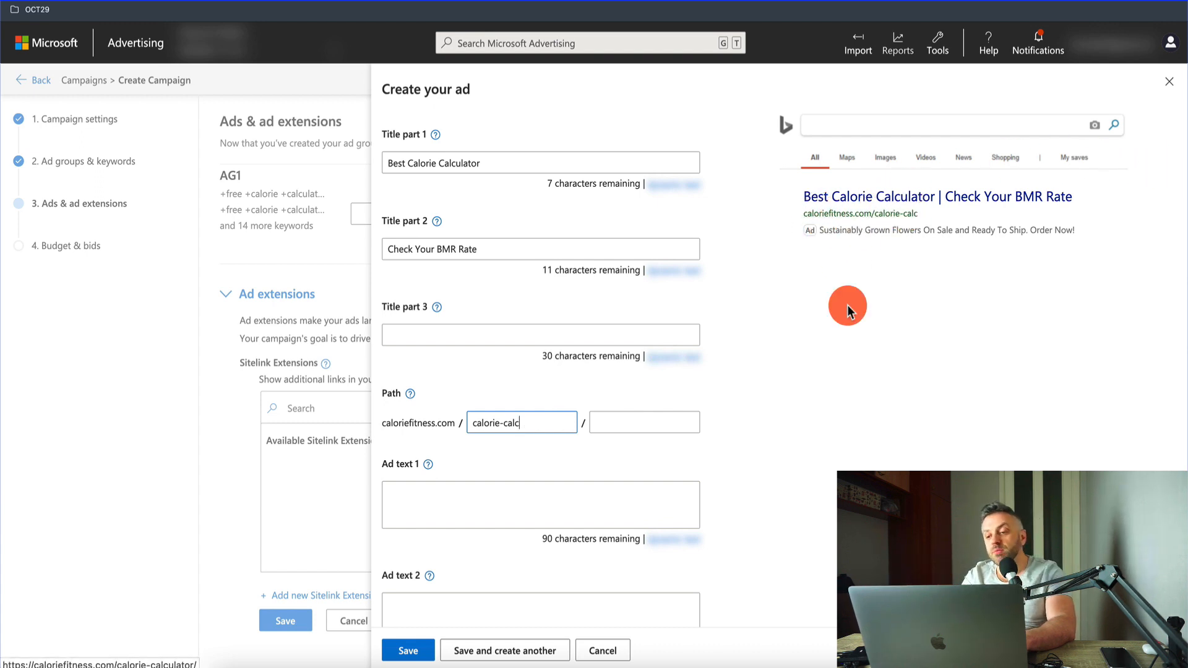
Step: Enter "The best calorie calculator on the web. Instantly gives your BMR for weight loss." as ad text 1 and save the ad
click(470, 499)
scroll(452, 504, down, 2)
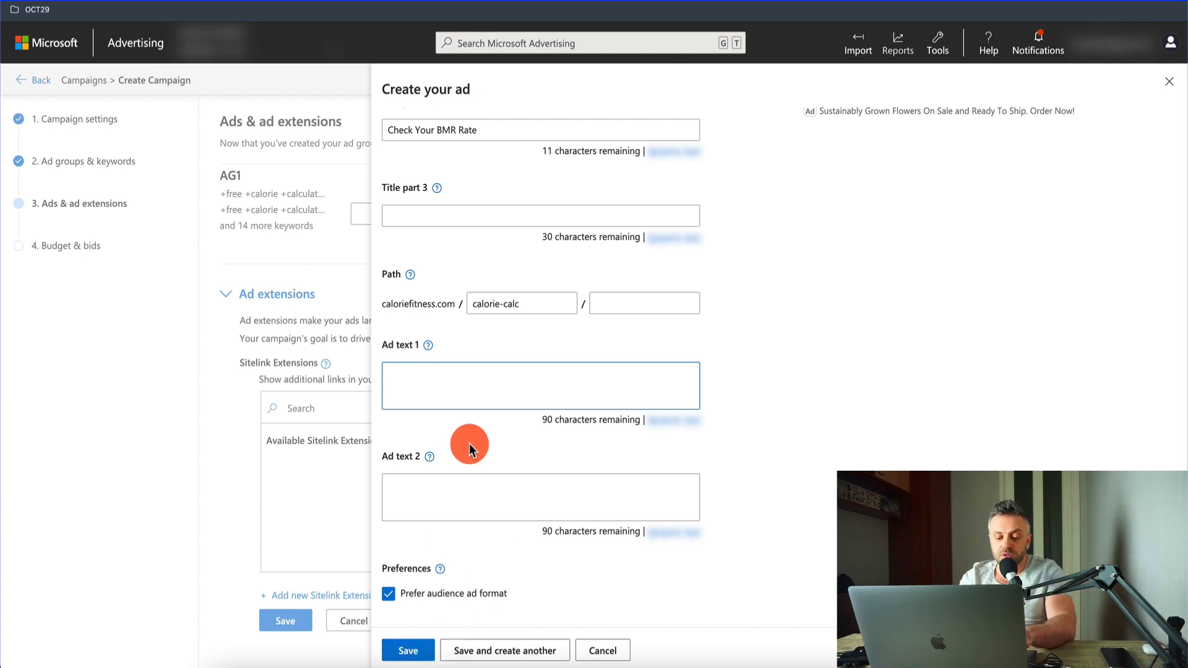
text(The be)
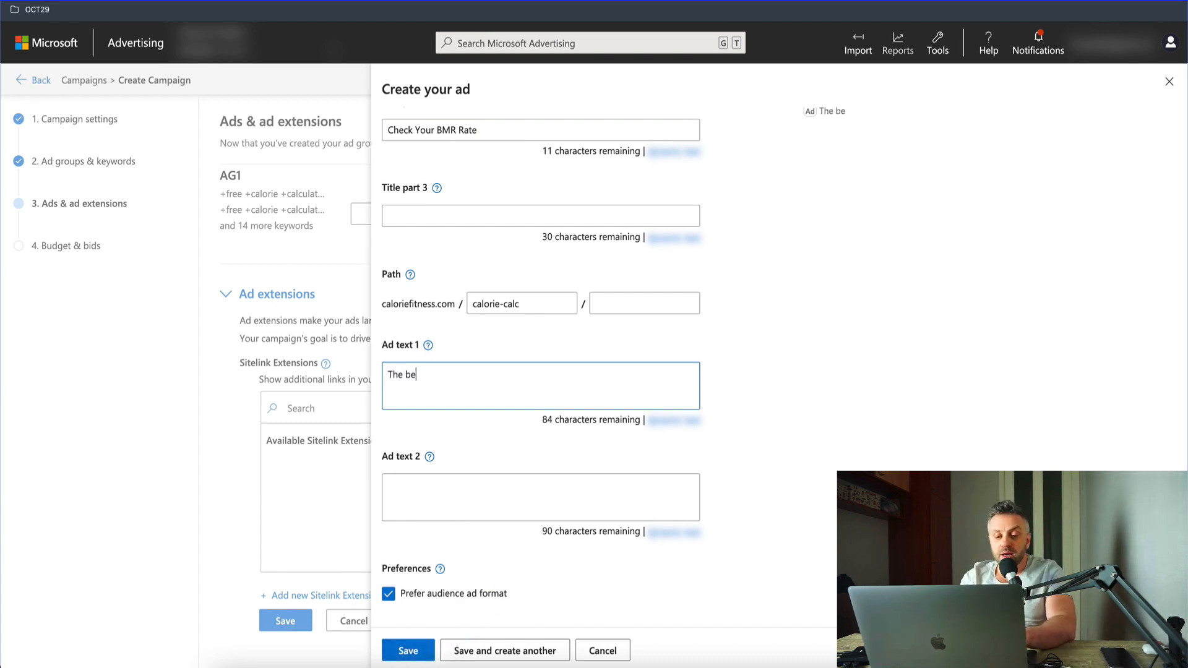
text(st calorie calcula)
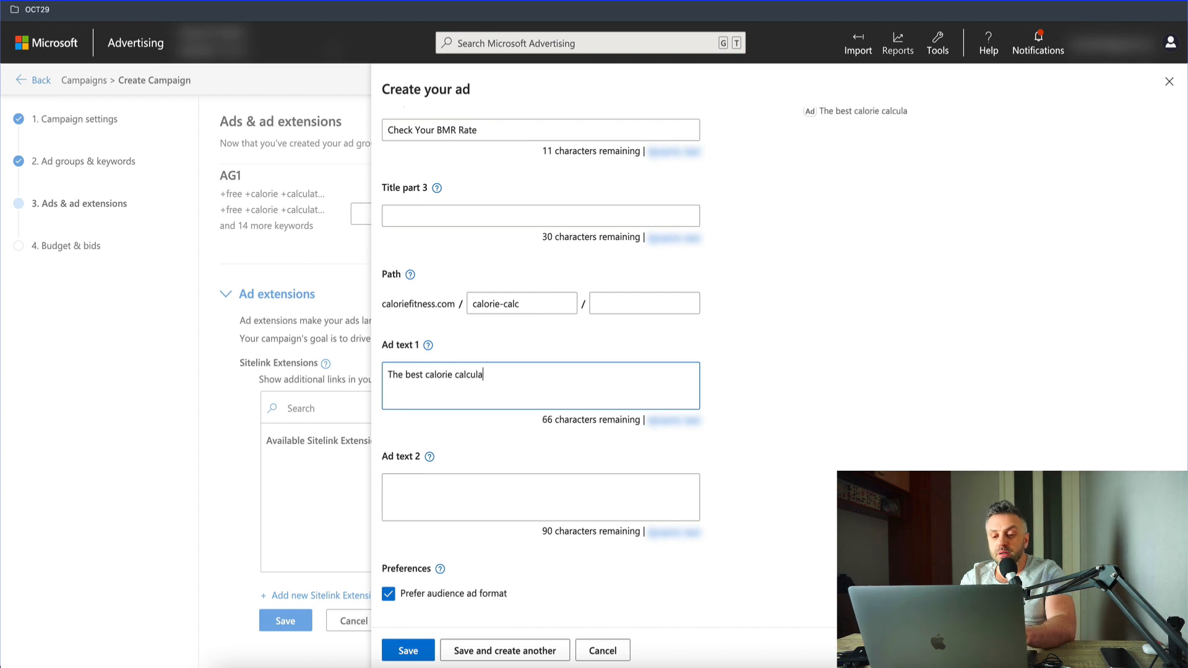
text(tor on the web.)
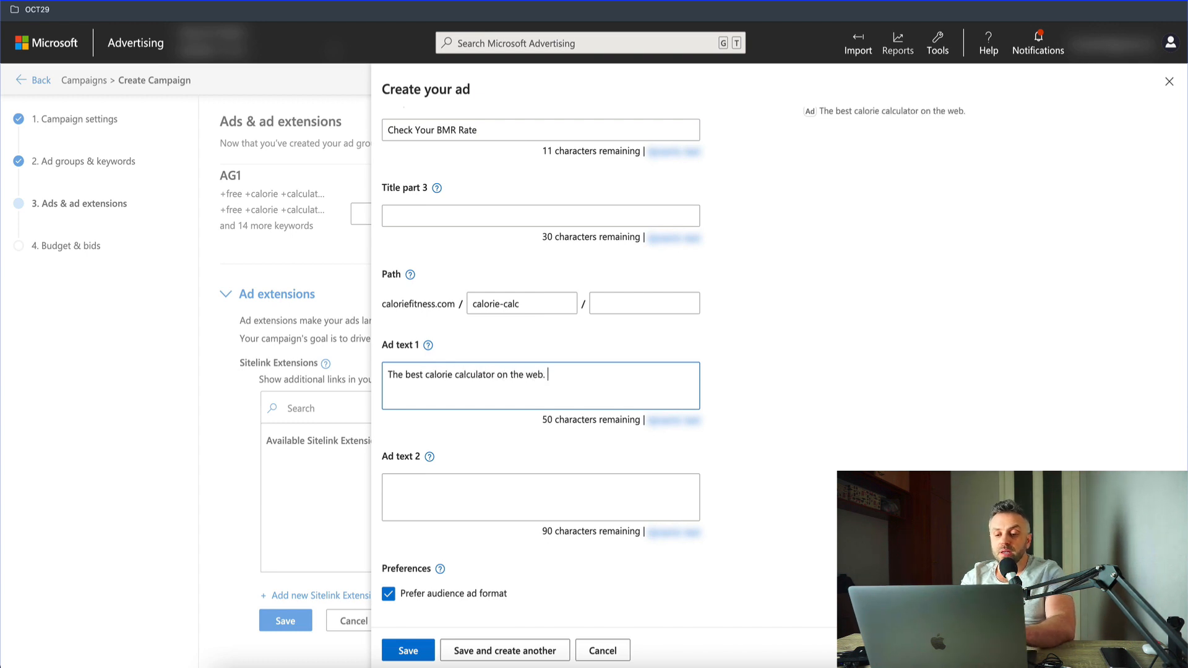
key(BackSpace)
key(BackSpace)
key(BackSpace)
key(BackSpace)
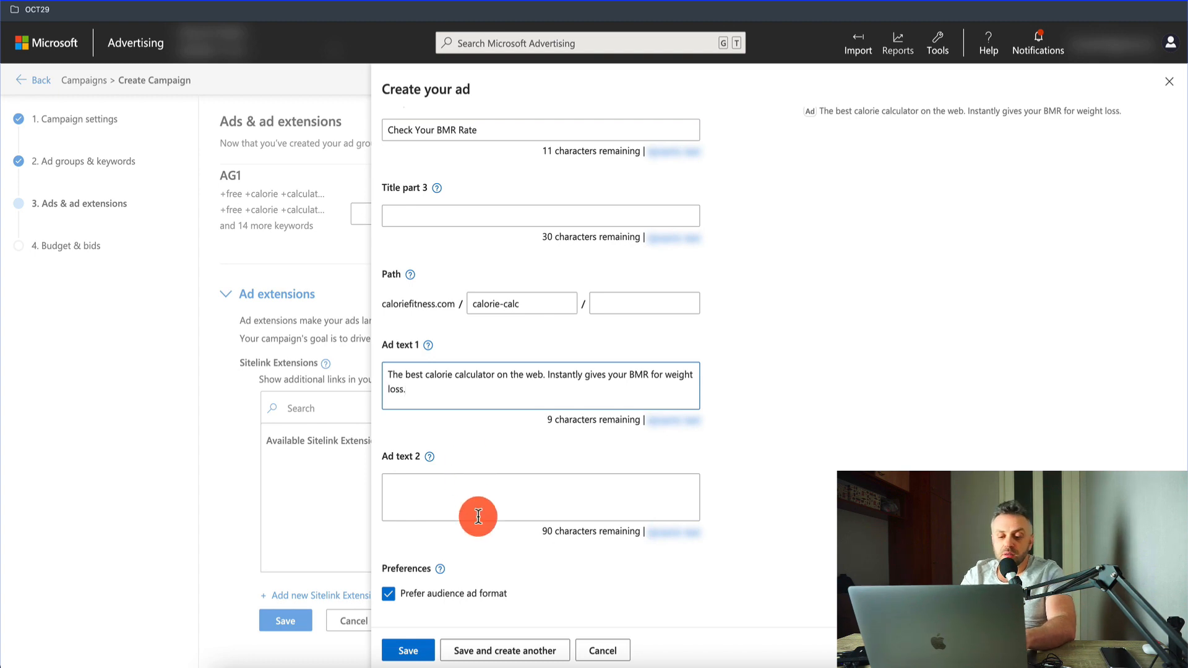
click(414, 649)
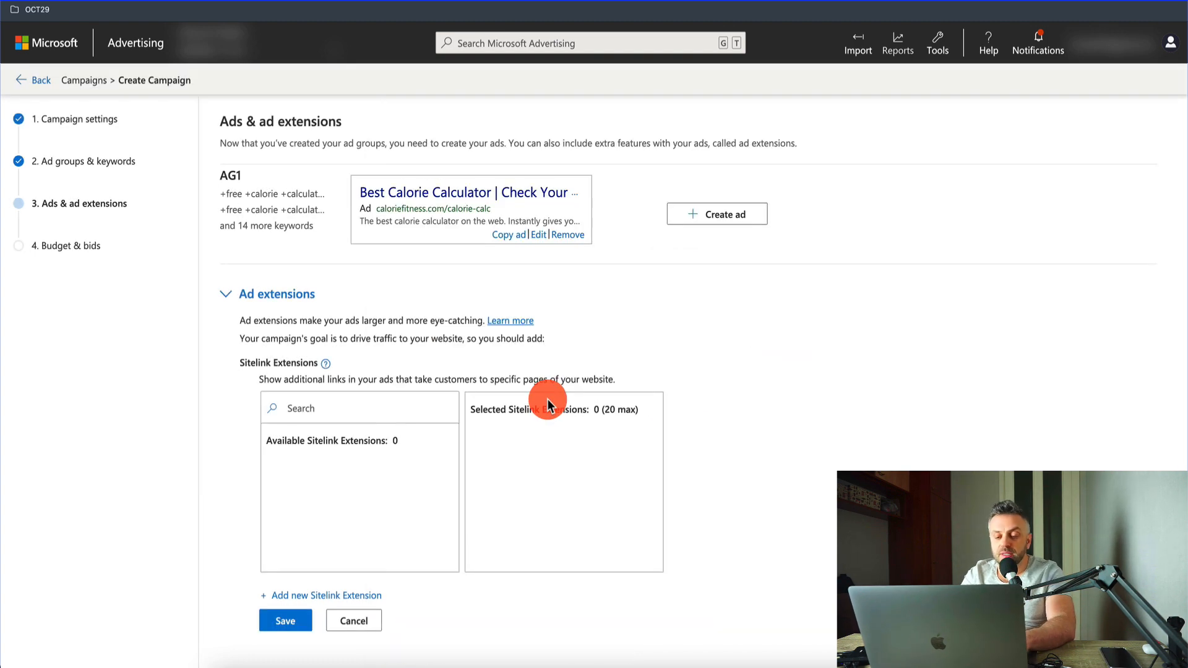
Step: Save the sitelink extensions section with nothing selected and continue to the Budget & bids step
click(286, 621)
scroll(552, 373, down, 11)
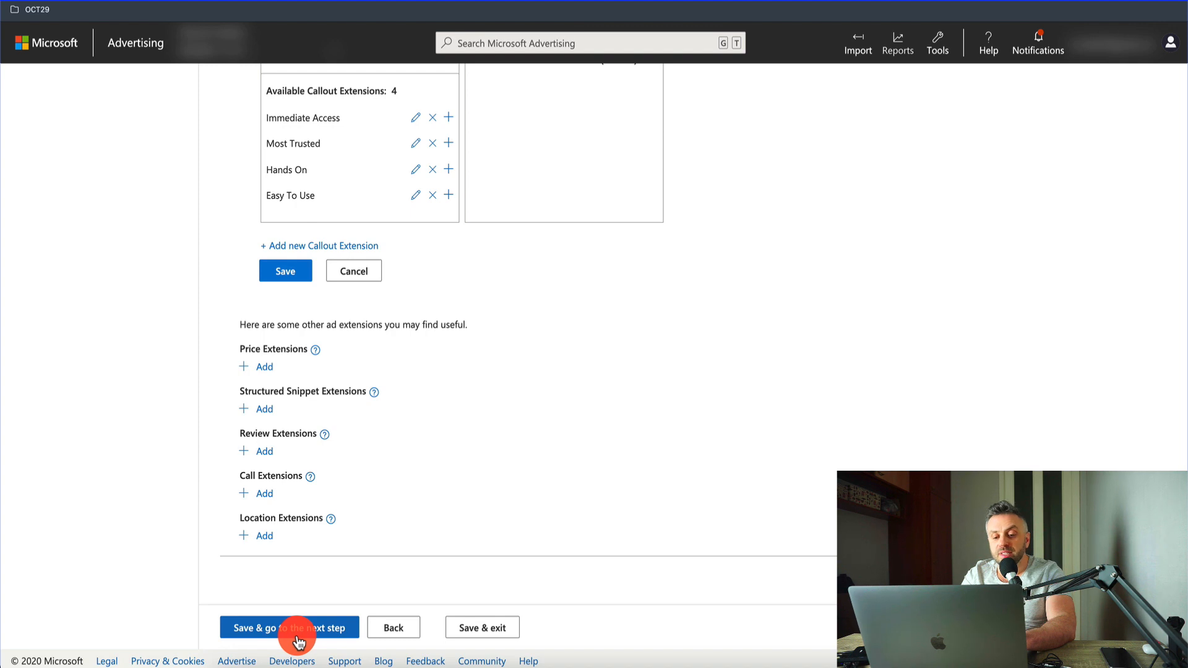
click(299, 628)
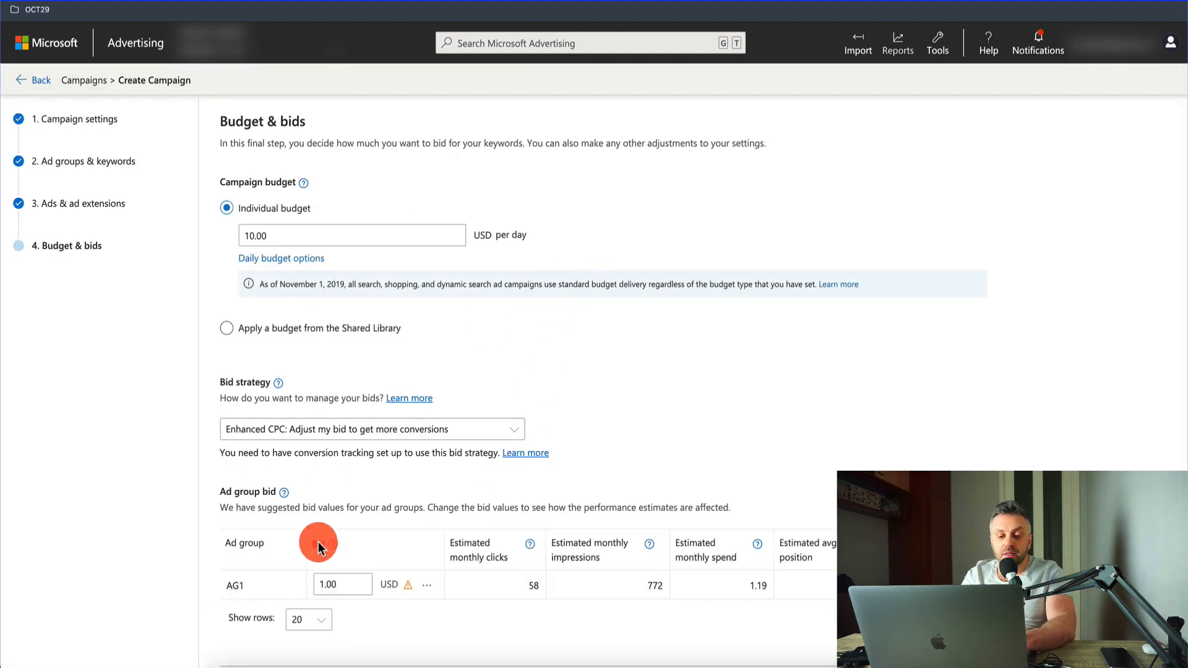
Step: Switch the campaign's bid strategy to Manual and back to Enhanced CPC
click(319, 429)
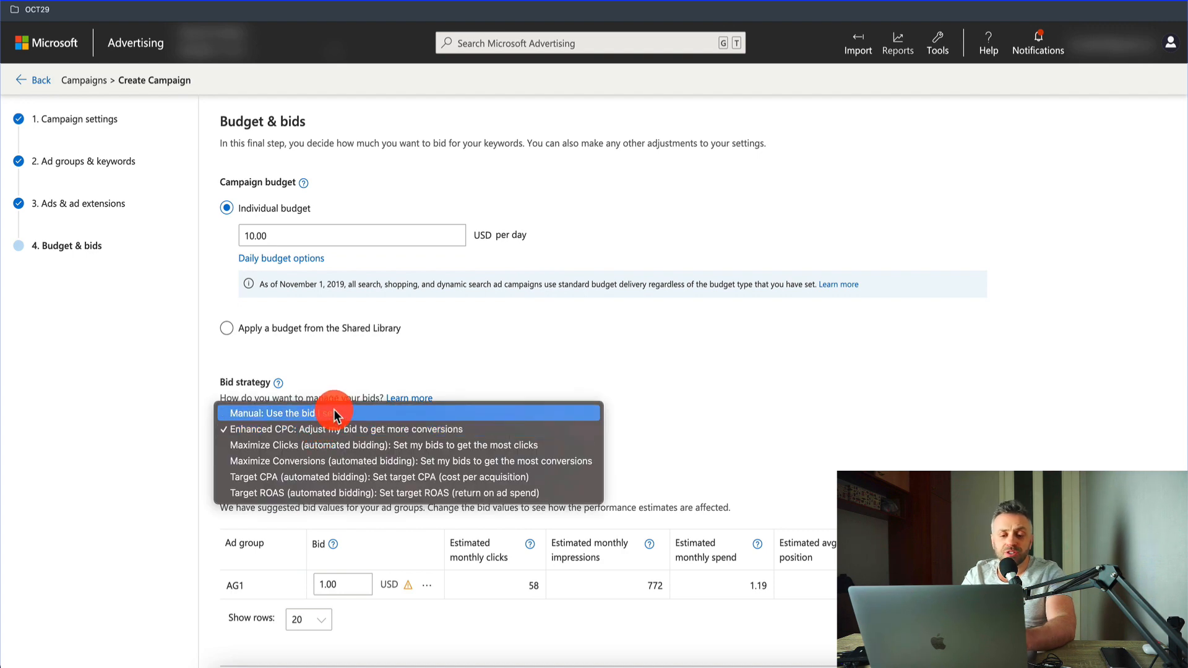
click(331, 413)
click(326, 427)
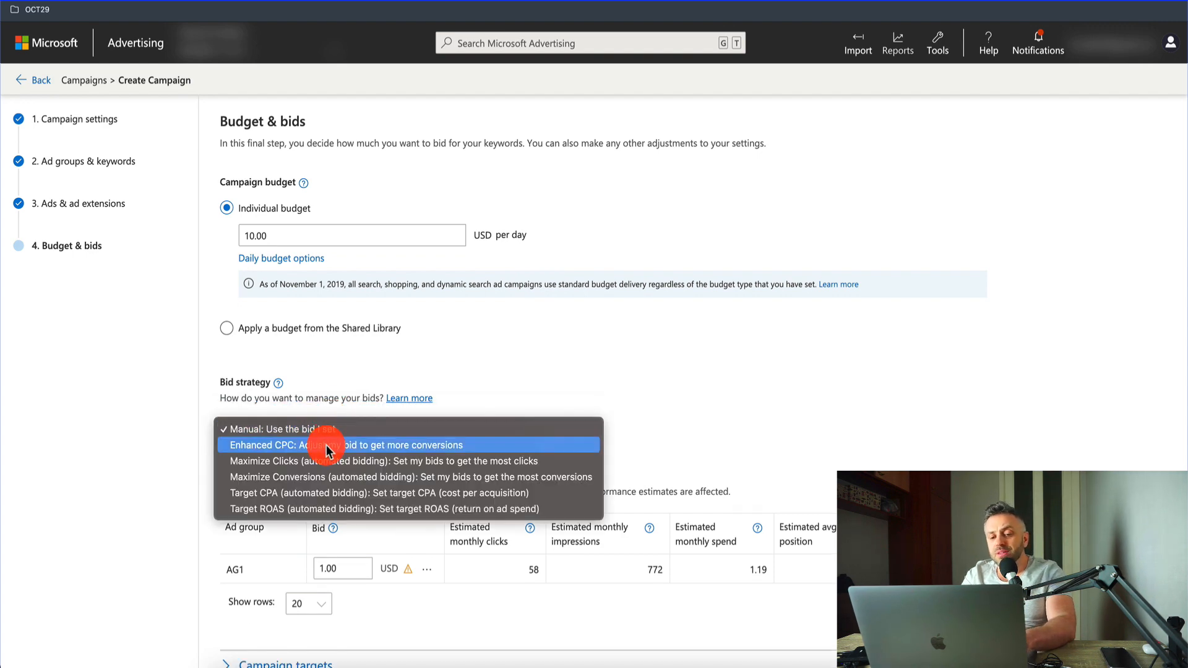
click(326, 445)
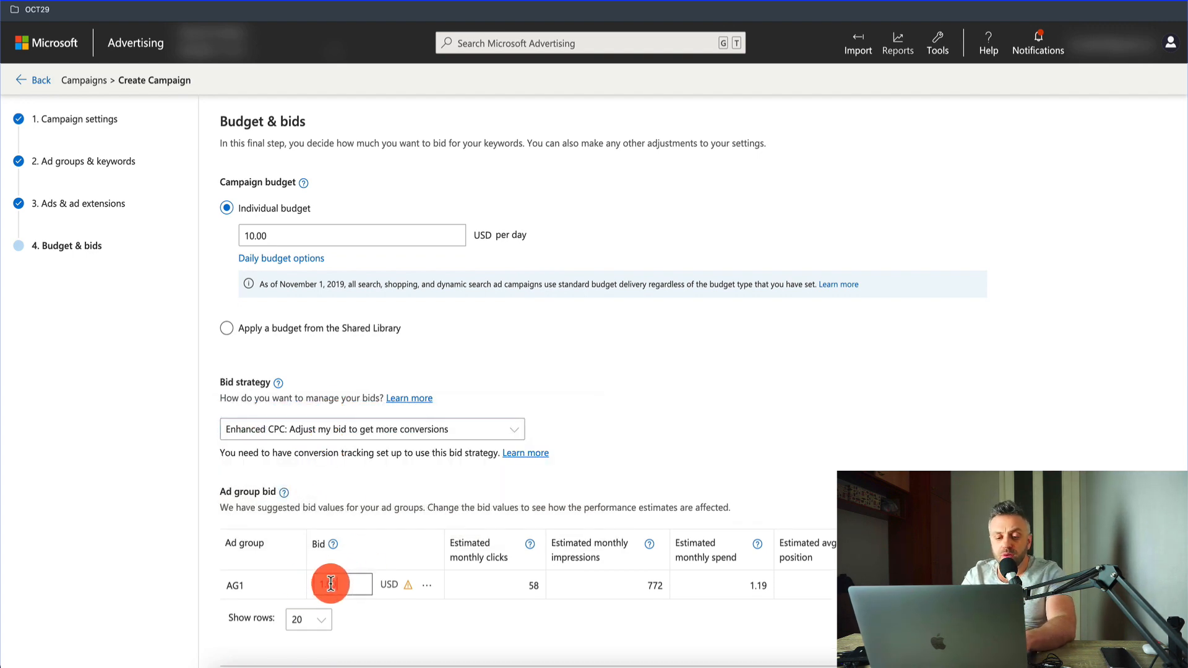
Step: Set the bid for ad group AG1 to 0.50 USD and review its performance estimates
drag(350, 583, 300, 584)
text(0.)
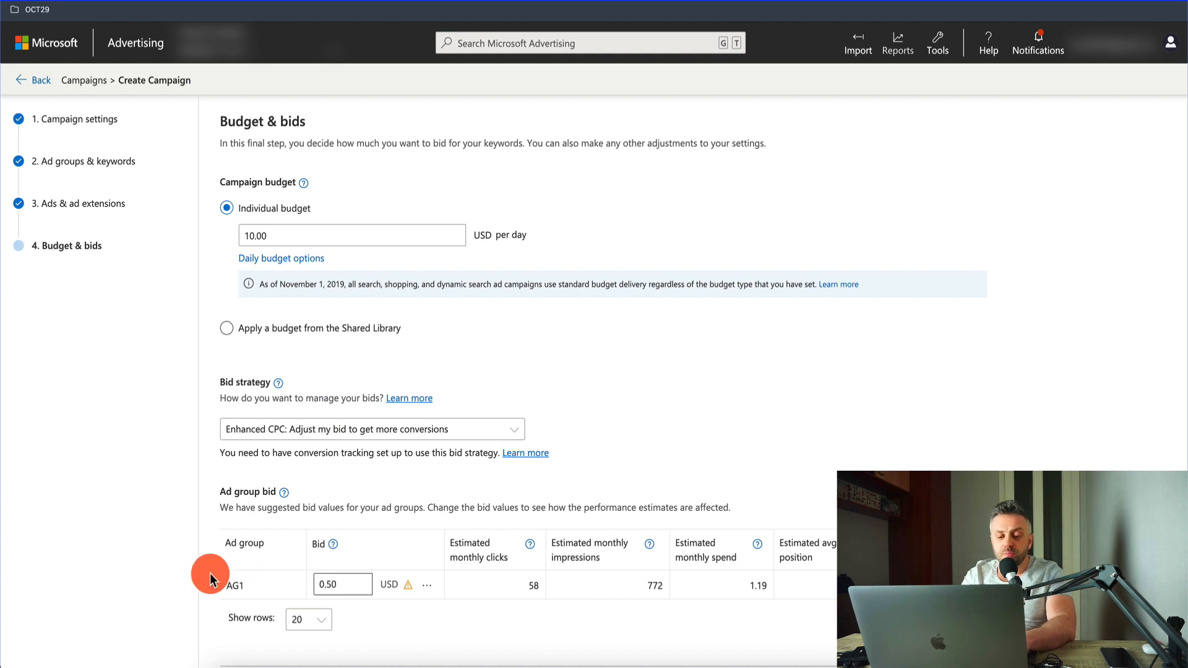
click(210, 573)
scroll(209, 573, down, 1)
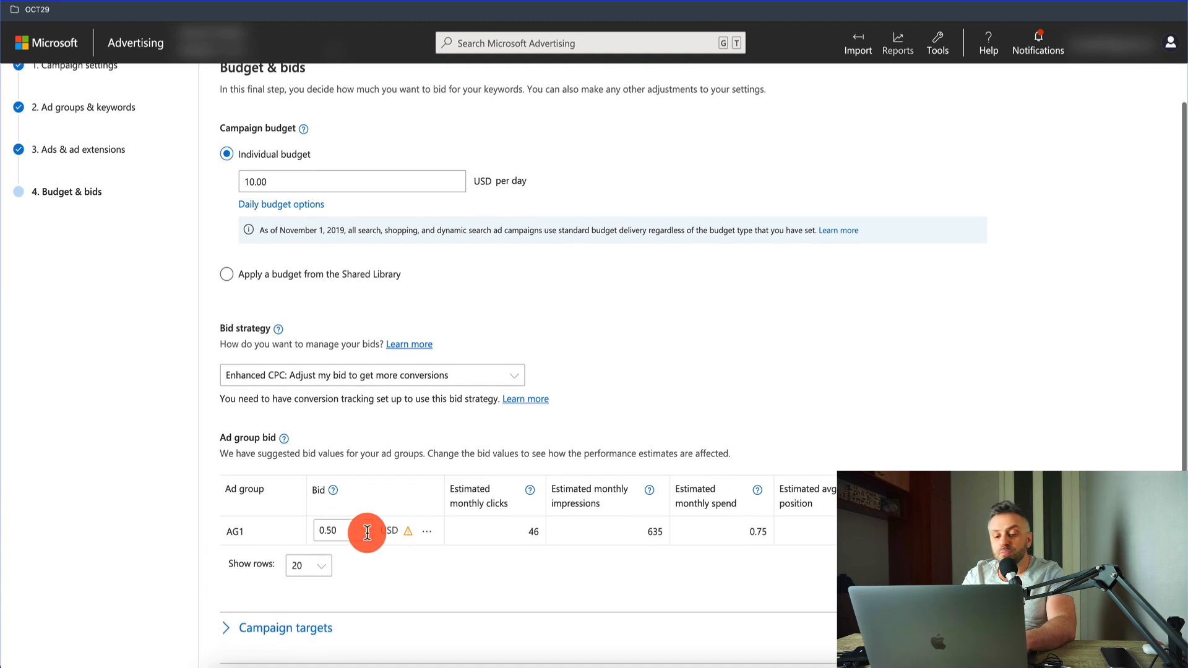
scroll(385, 589, down, 1)
scroll(385, 589, up, 1)
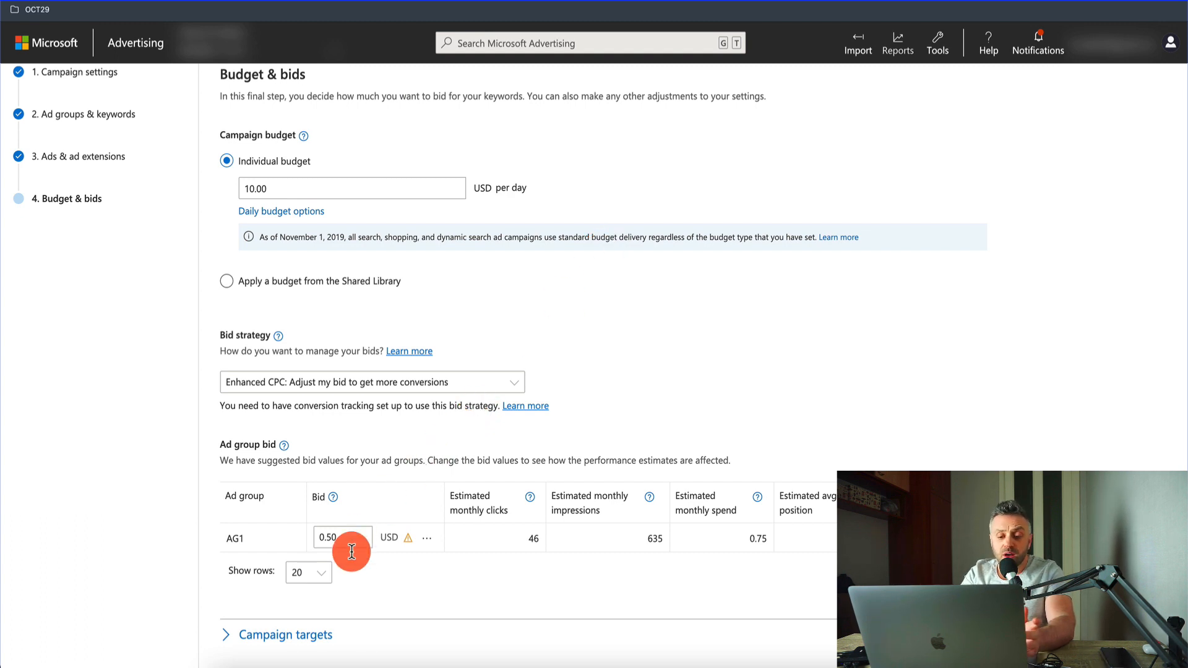
Step: Set the bid for ad group AG1 to 1 USD and refresh its performance estimates
drag(358, 541, 277, 537)
text(1)
click(428, 571)
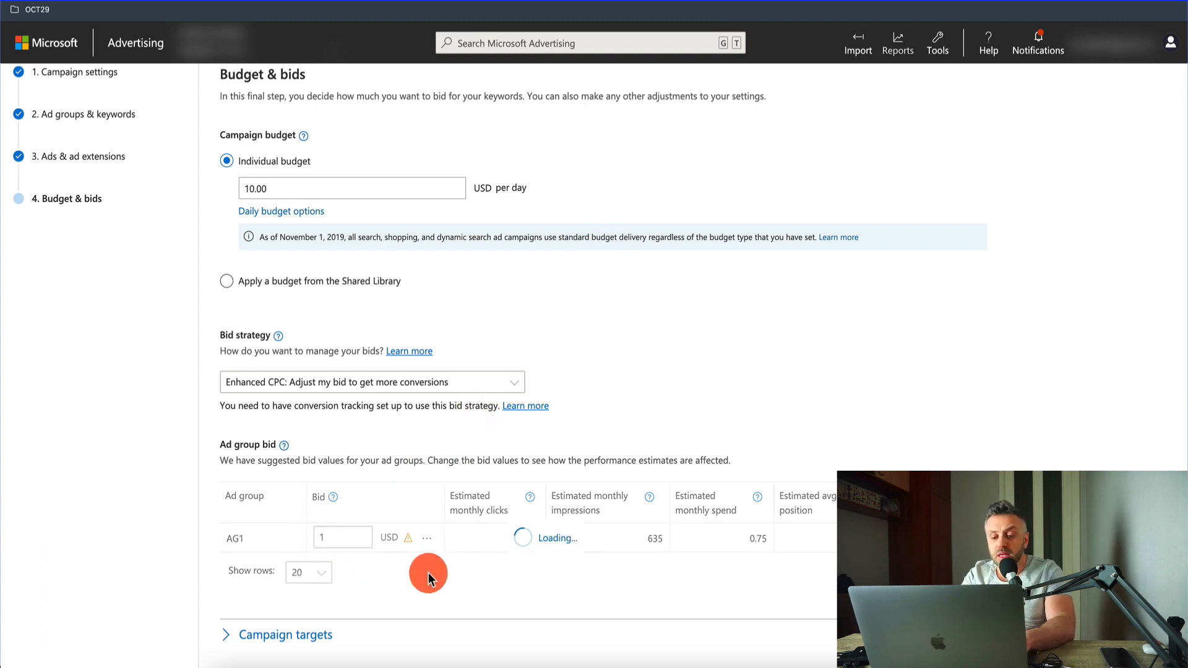
Step: Expand the Campaign targets section to check the location bid adjustment, and collapse it again
scroll(428, 573, down, 4)
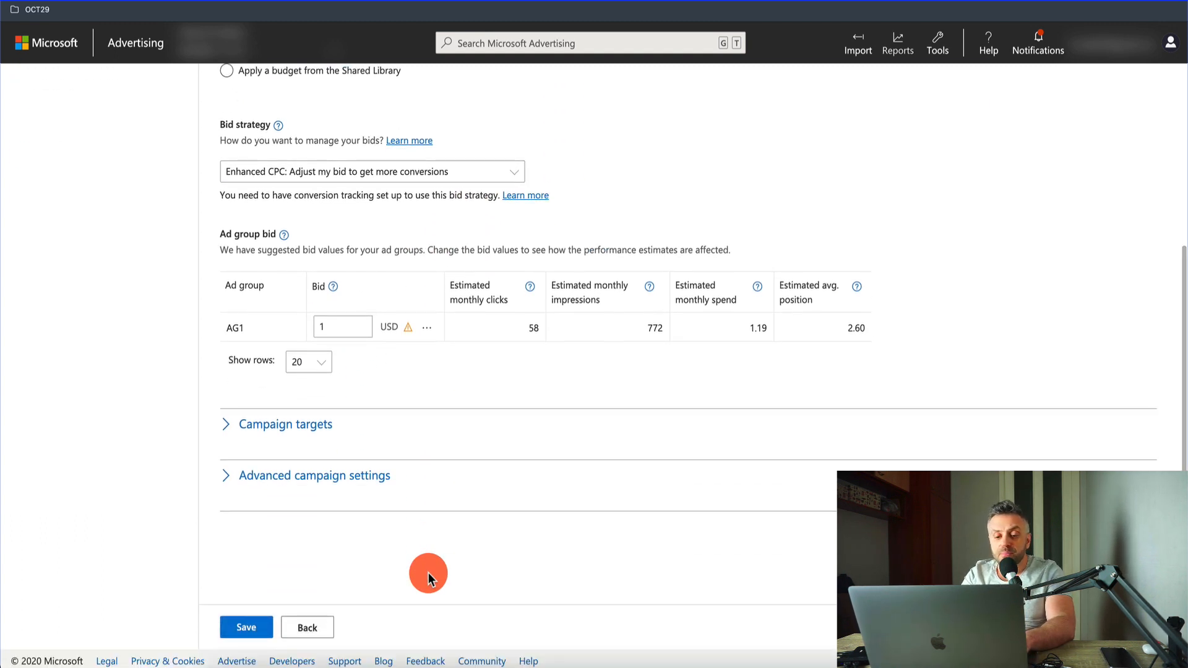
click(316, 426)
click(315, 427)
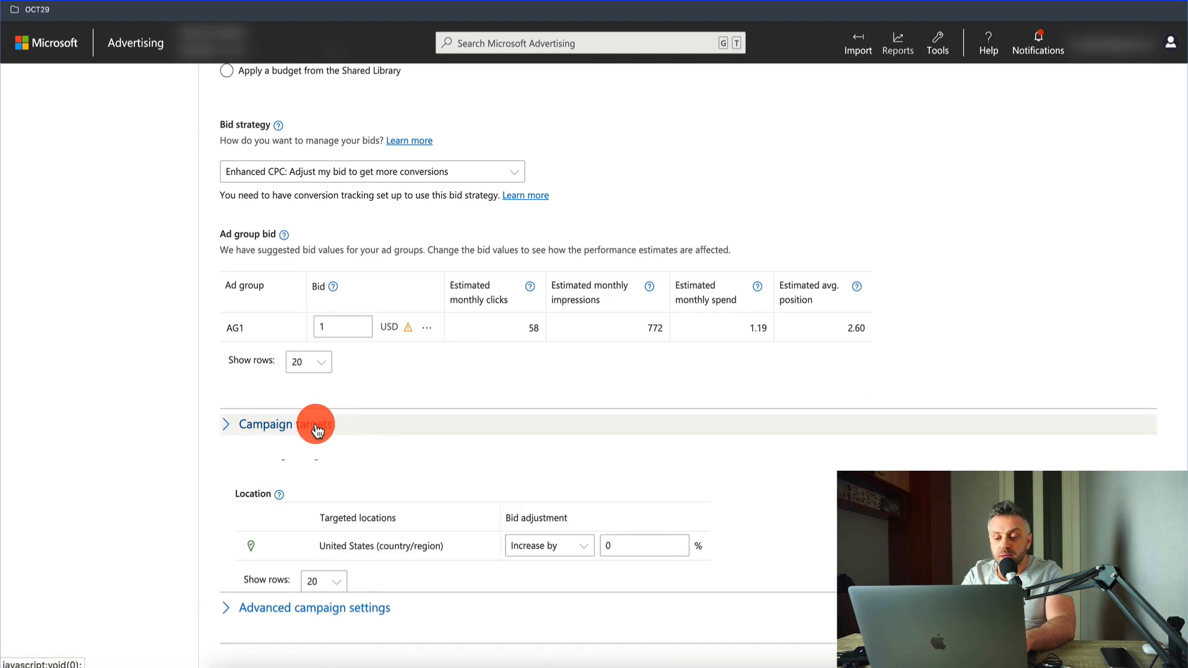
Step: Save the campaign's budget and bids, and look for WeightLoss Campaign in the campaign list
scroll(321, 501, up, 4)
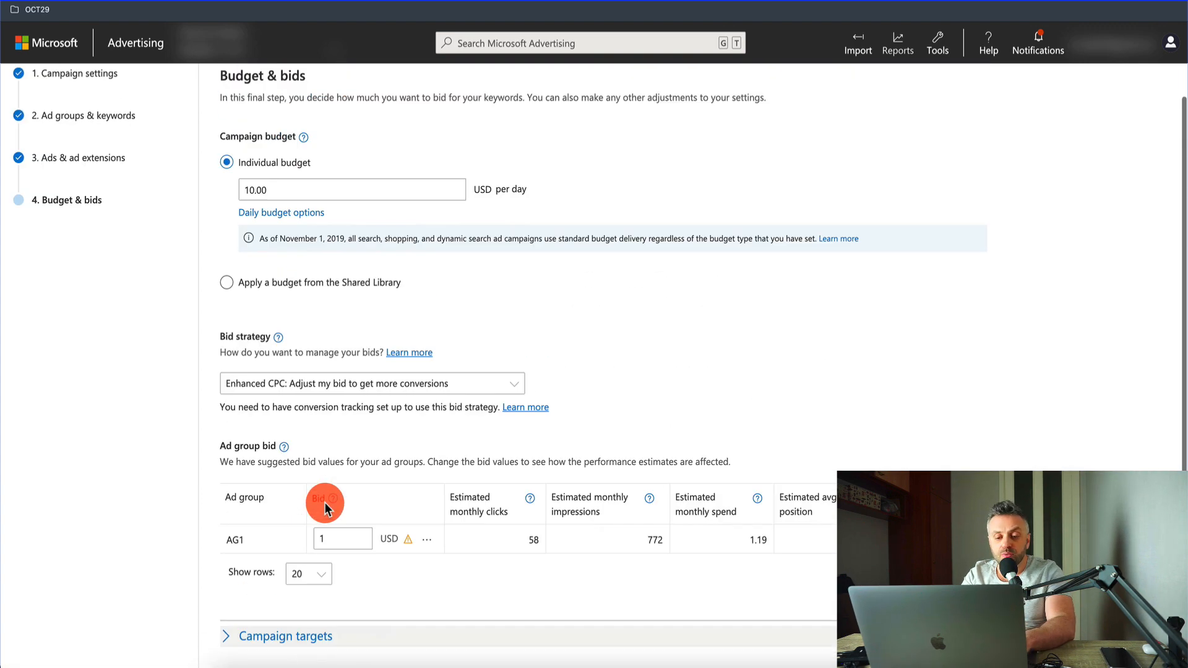
scroll(324, 499, down, 4)
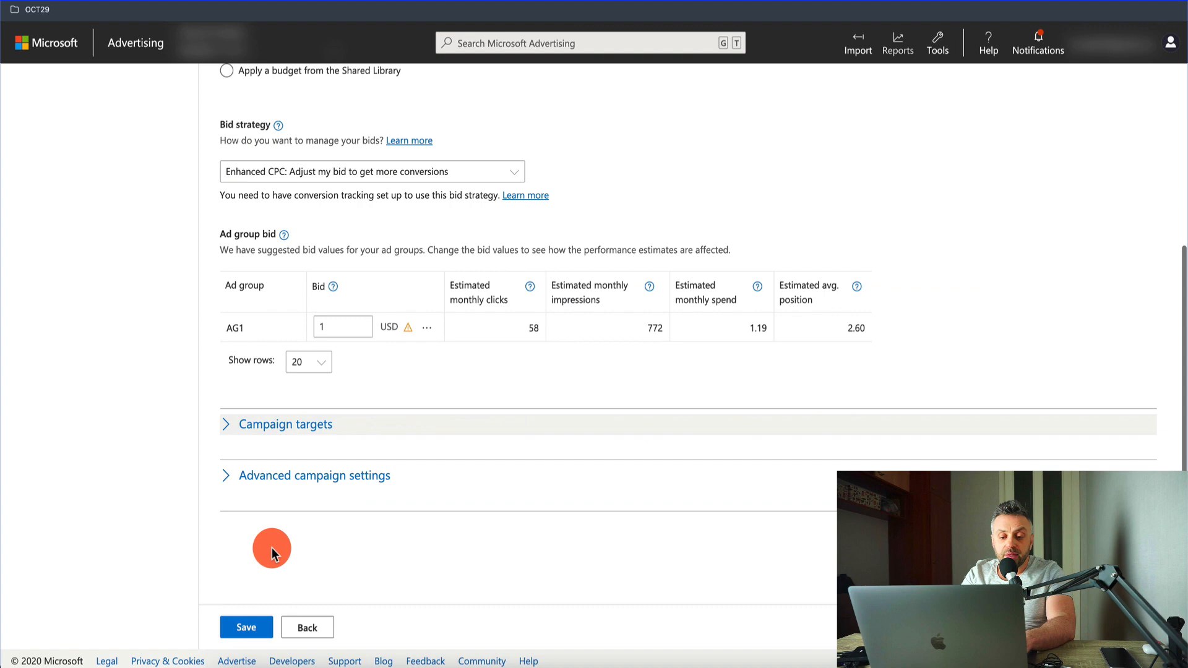
click(243, 627)
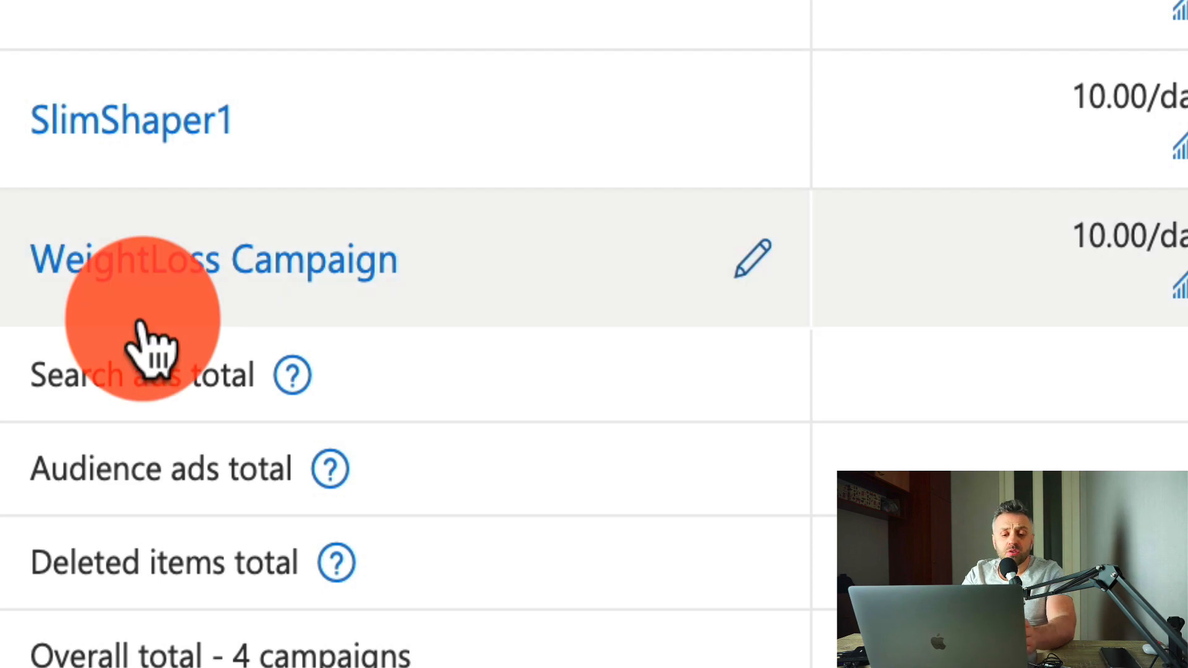
scroll(144, 315, down, 1)
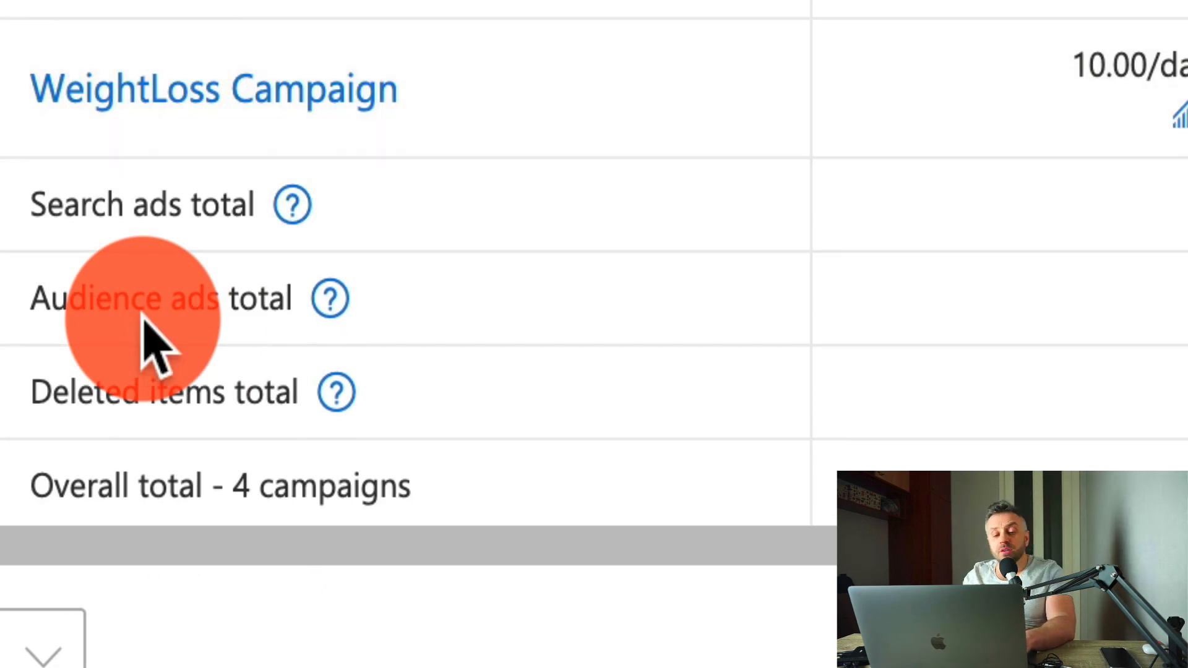